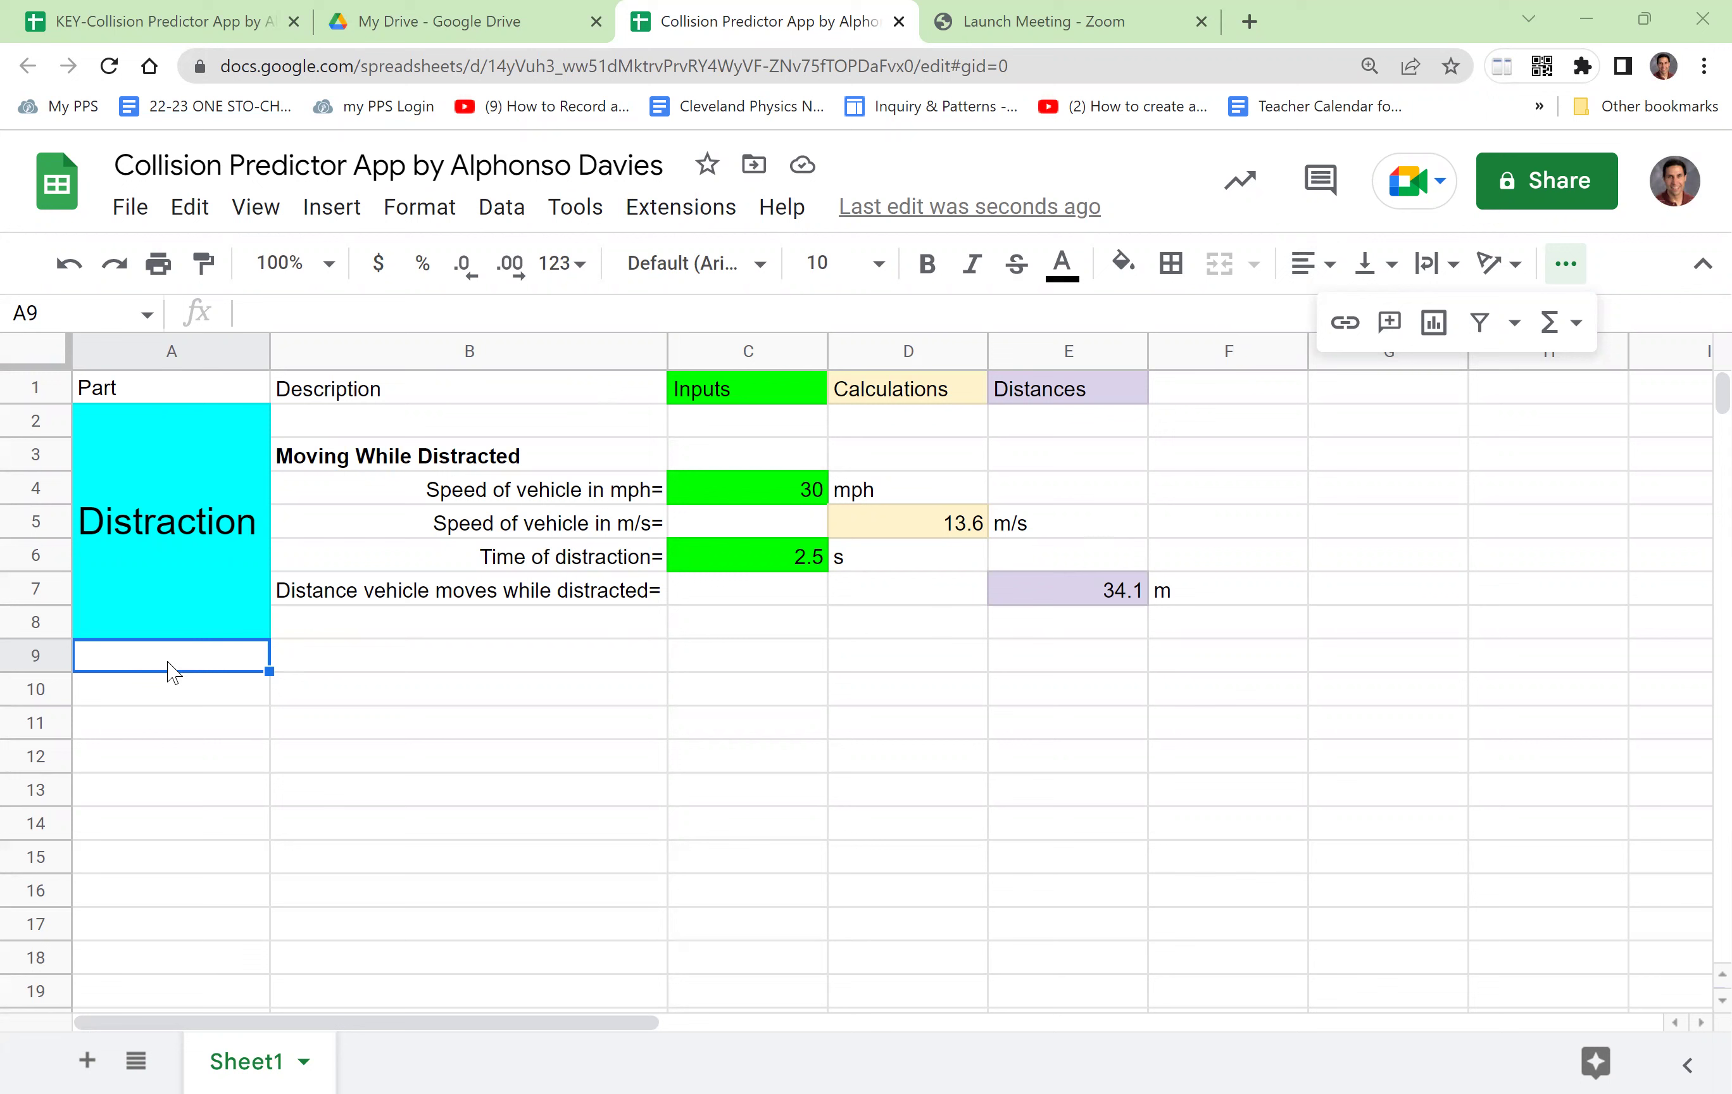
Merge A9:A12 into one cell and enter the label Reaction
drag(167, 662, 167, 738)
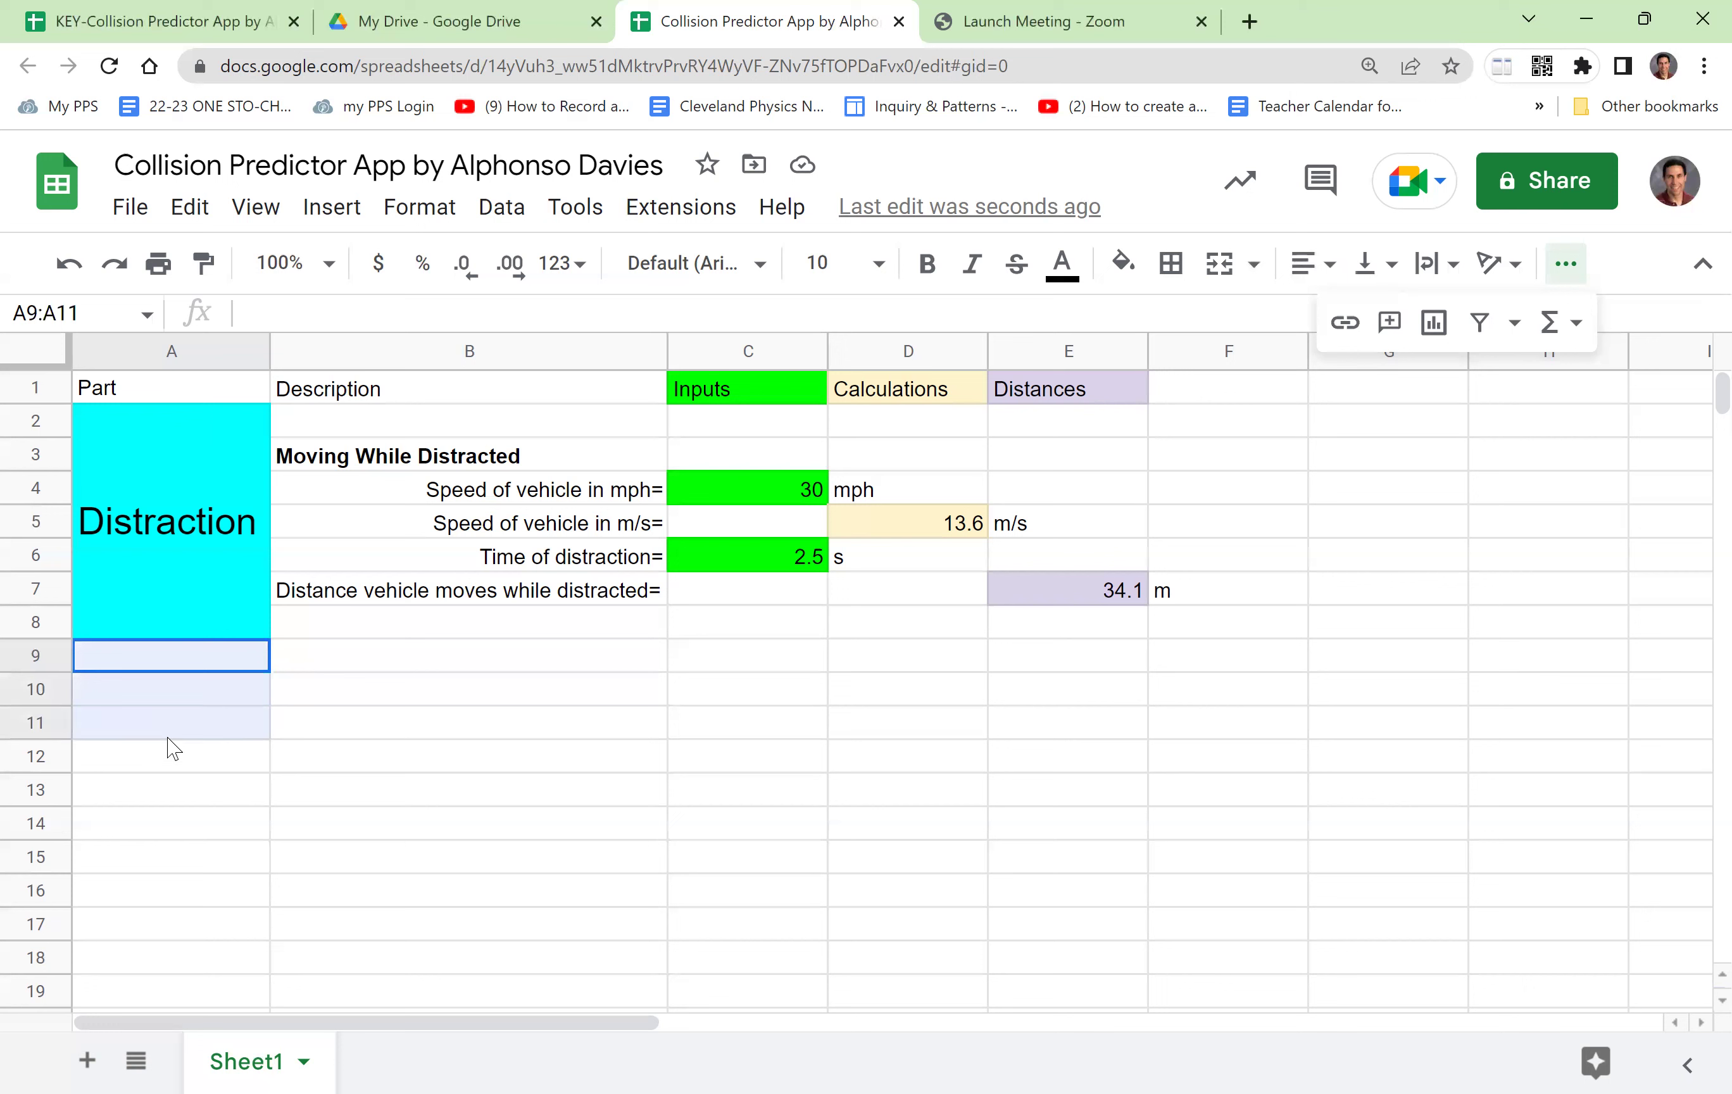
drag(168, 738, 168, 764)
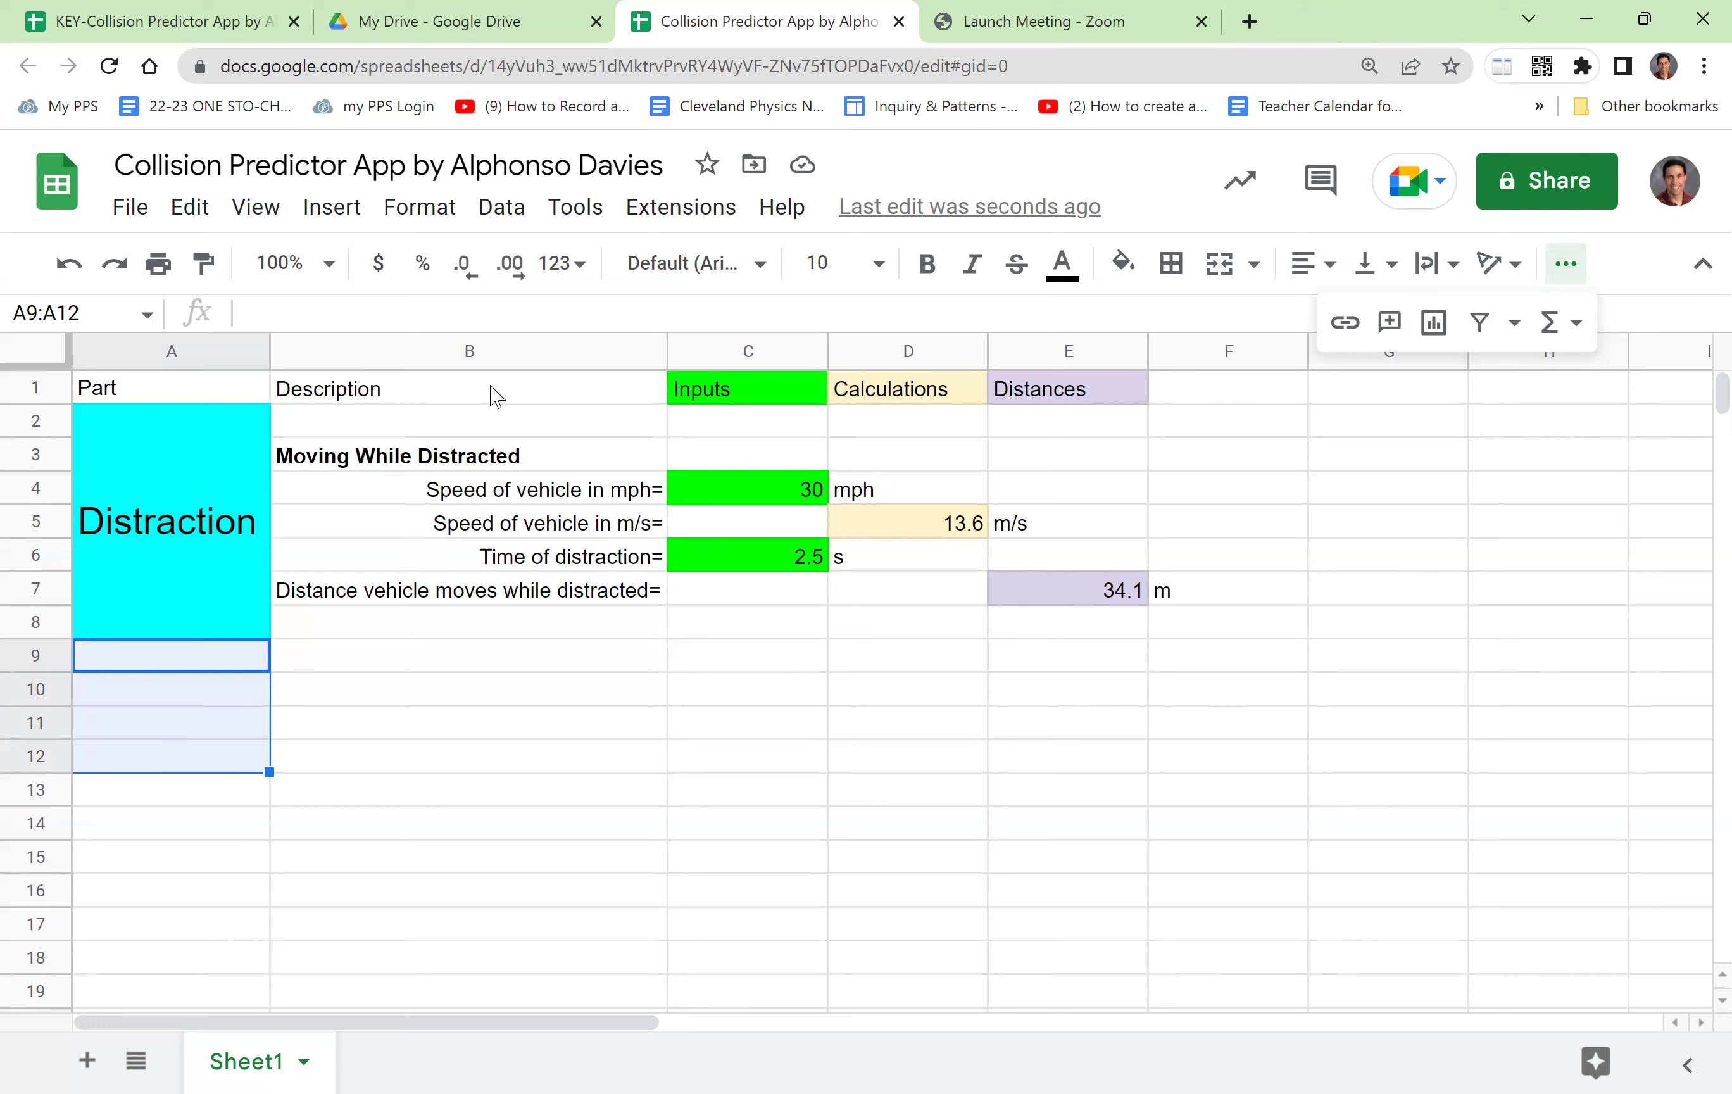
click(1221, 266)
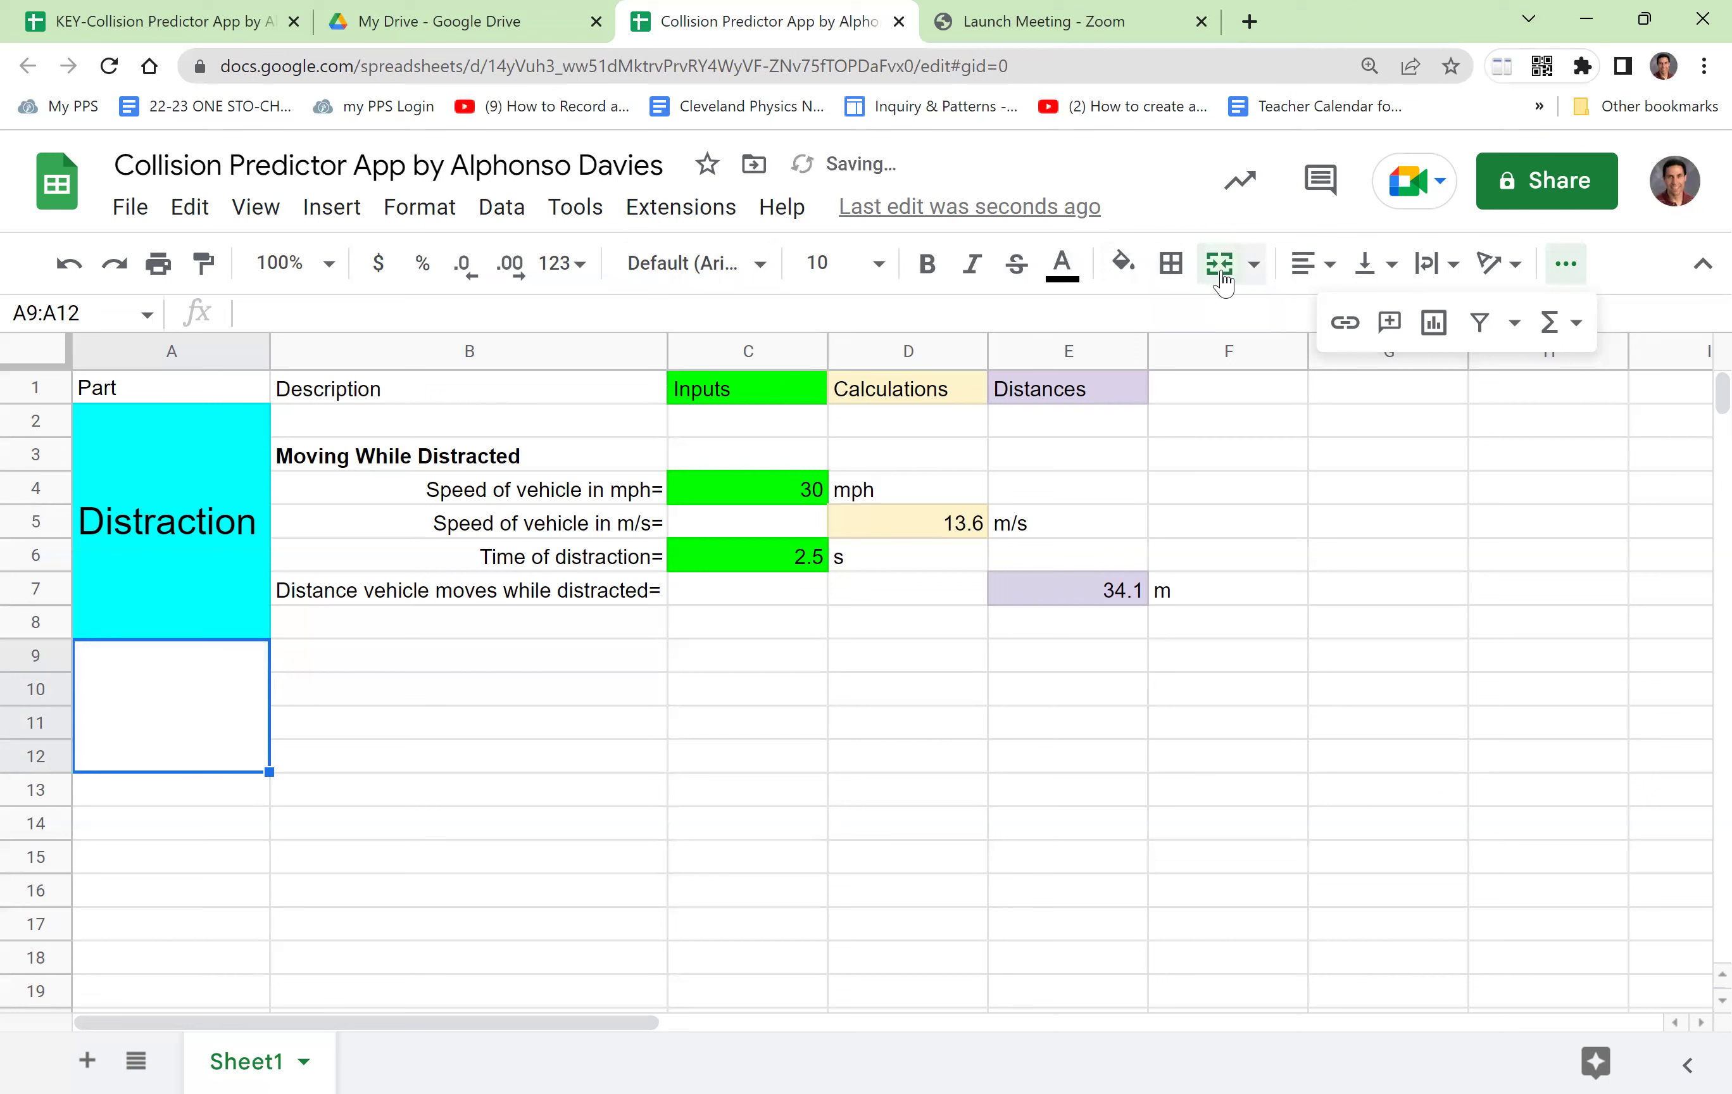
text(Reaction)
key(Return)
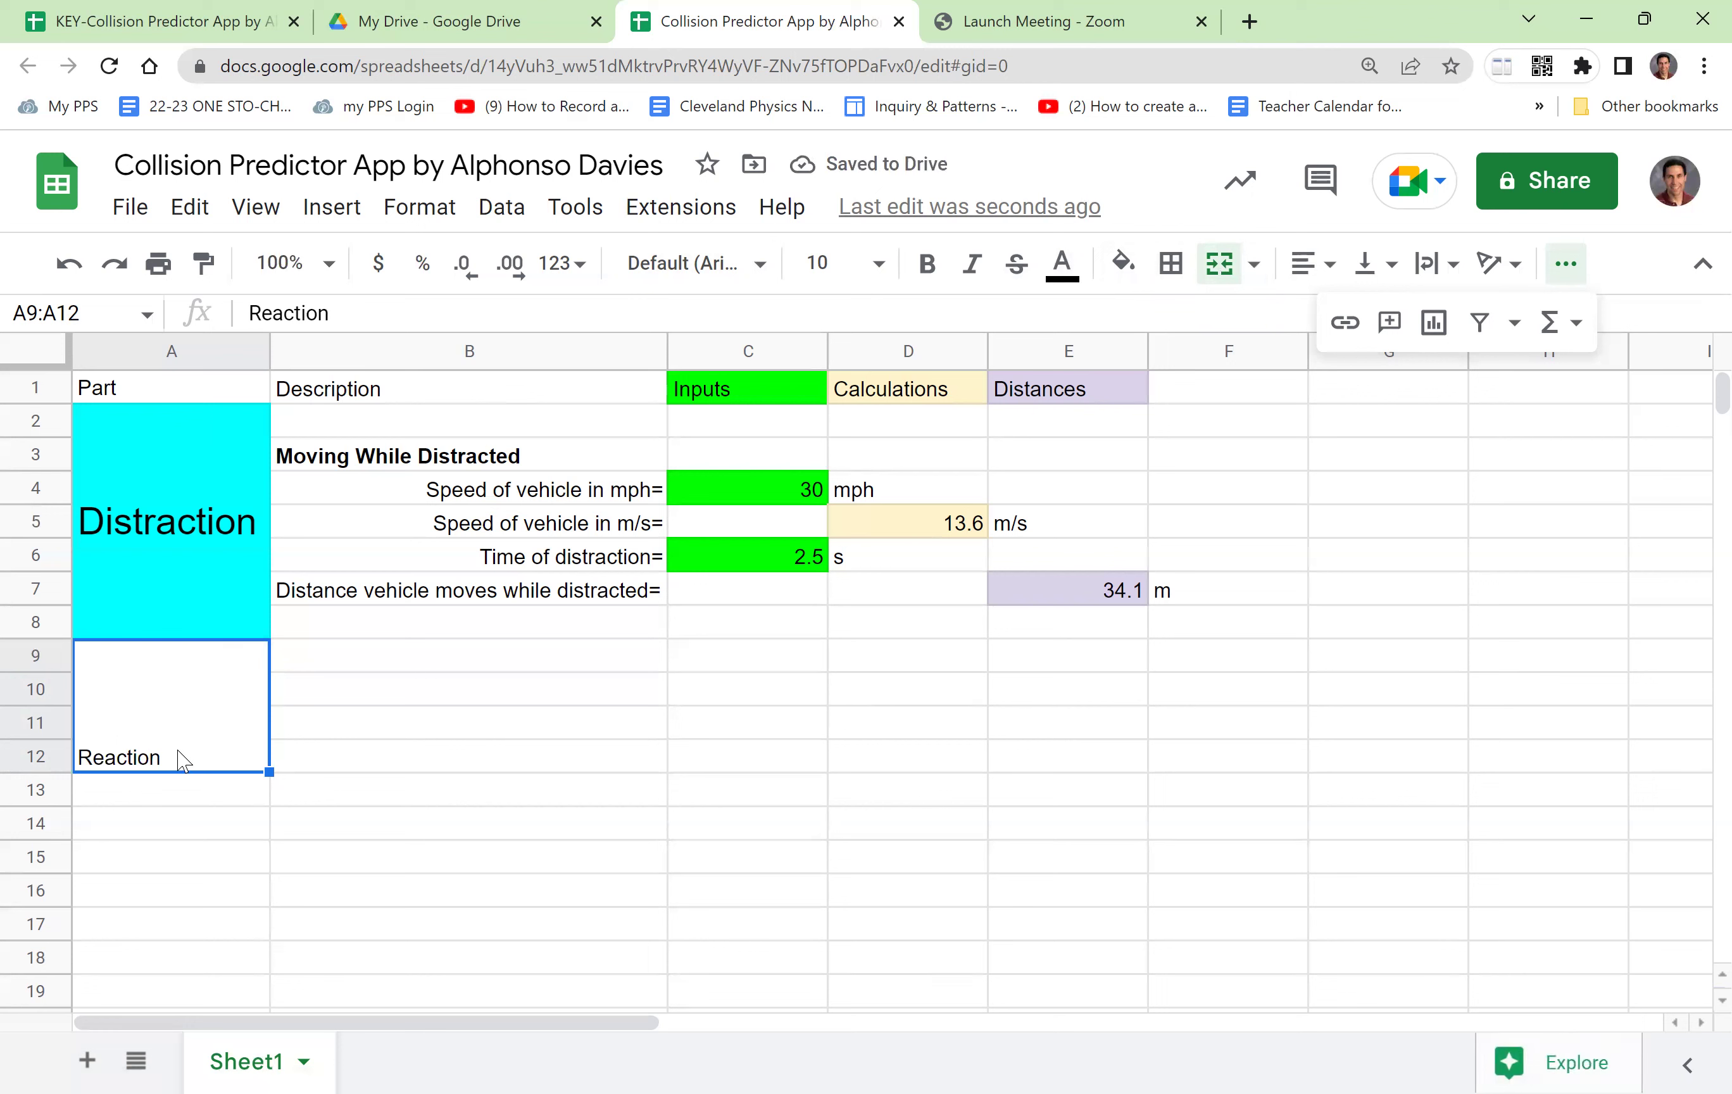
Format the Reaction label at size 18, vertically centred, with light orange 3 fill
click(878, 268)
click(825, 725)
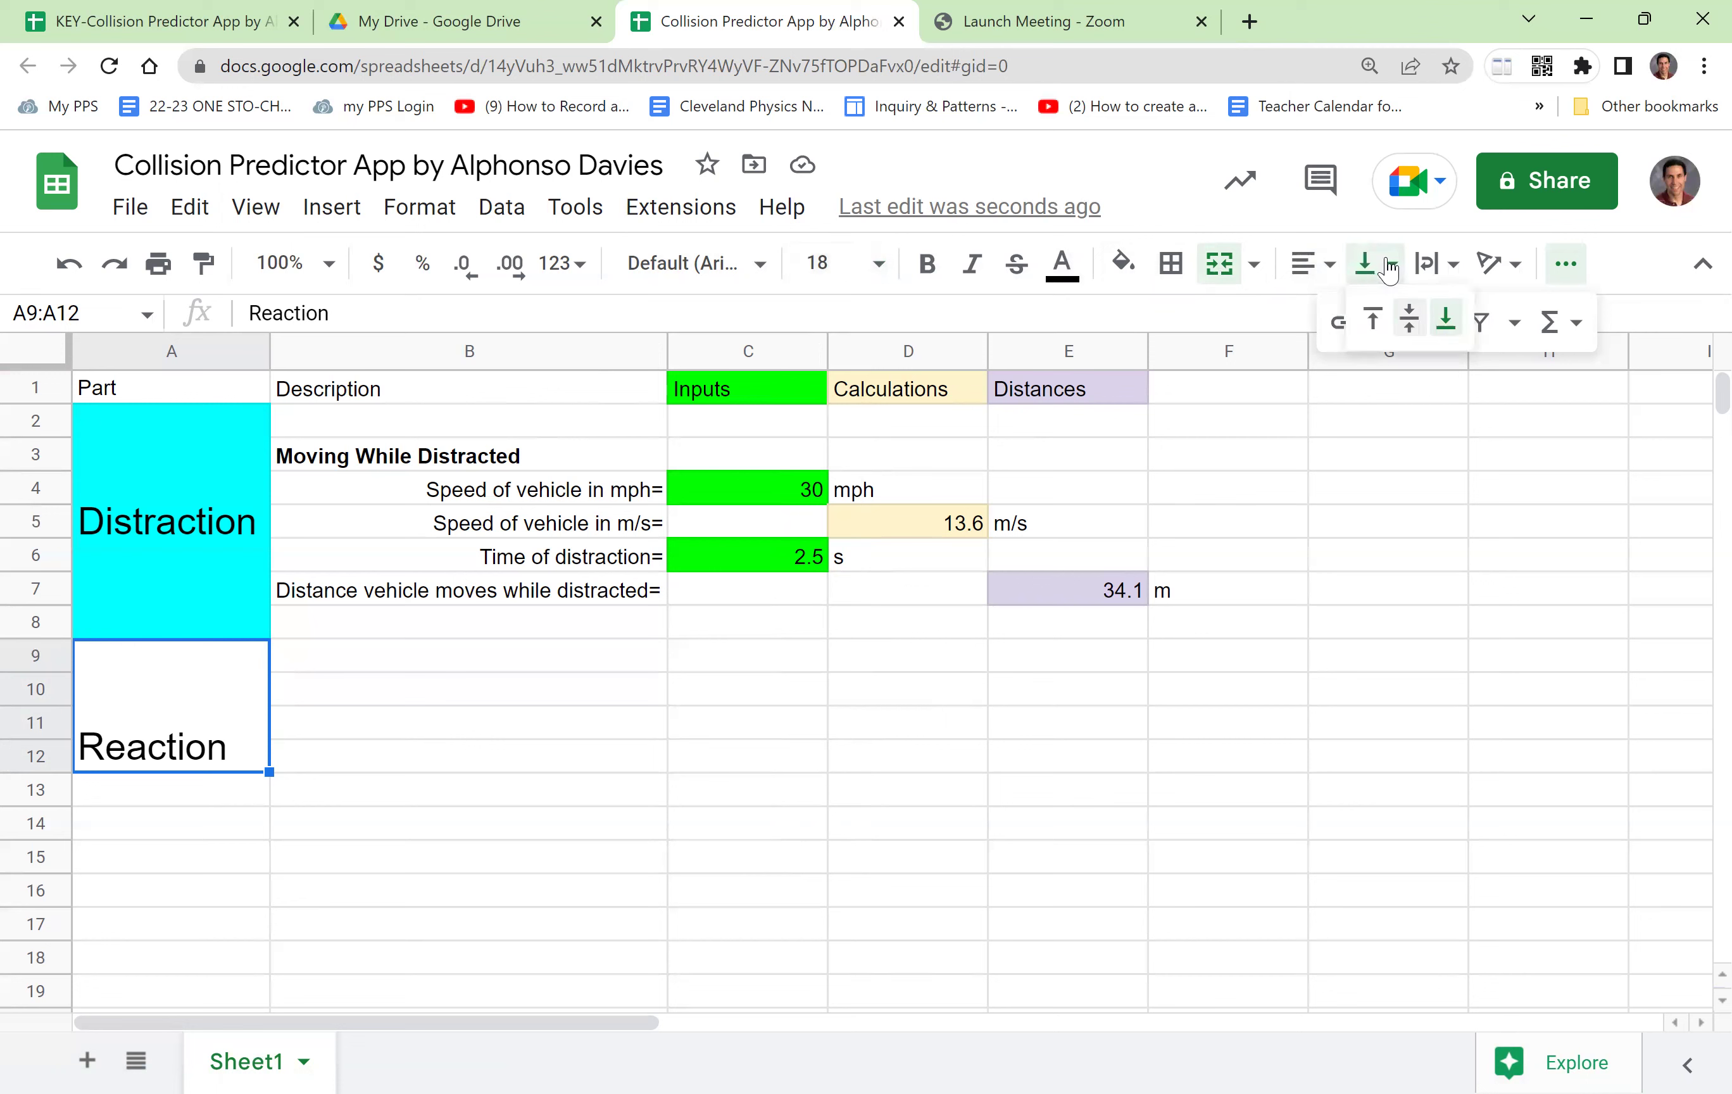
click(1410, 326)
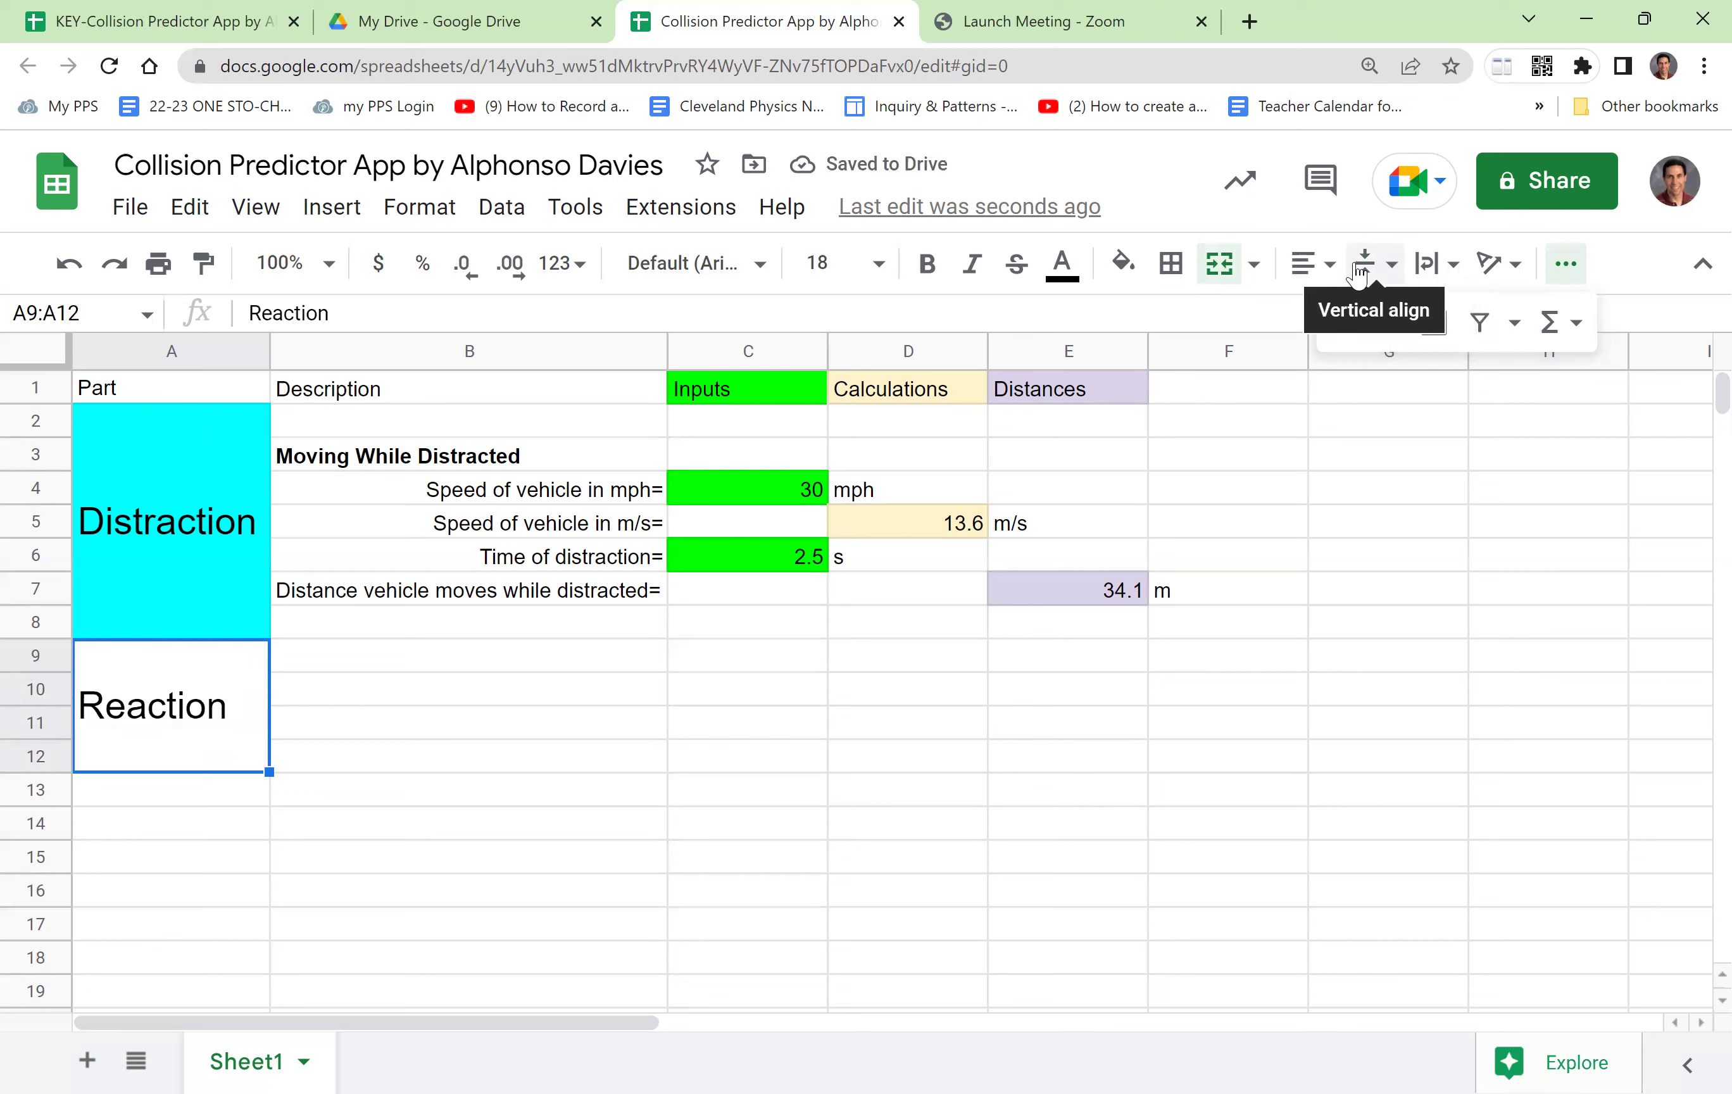
click(1121, 268)
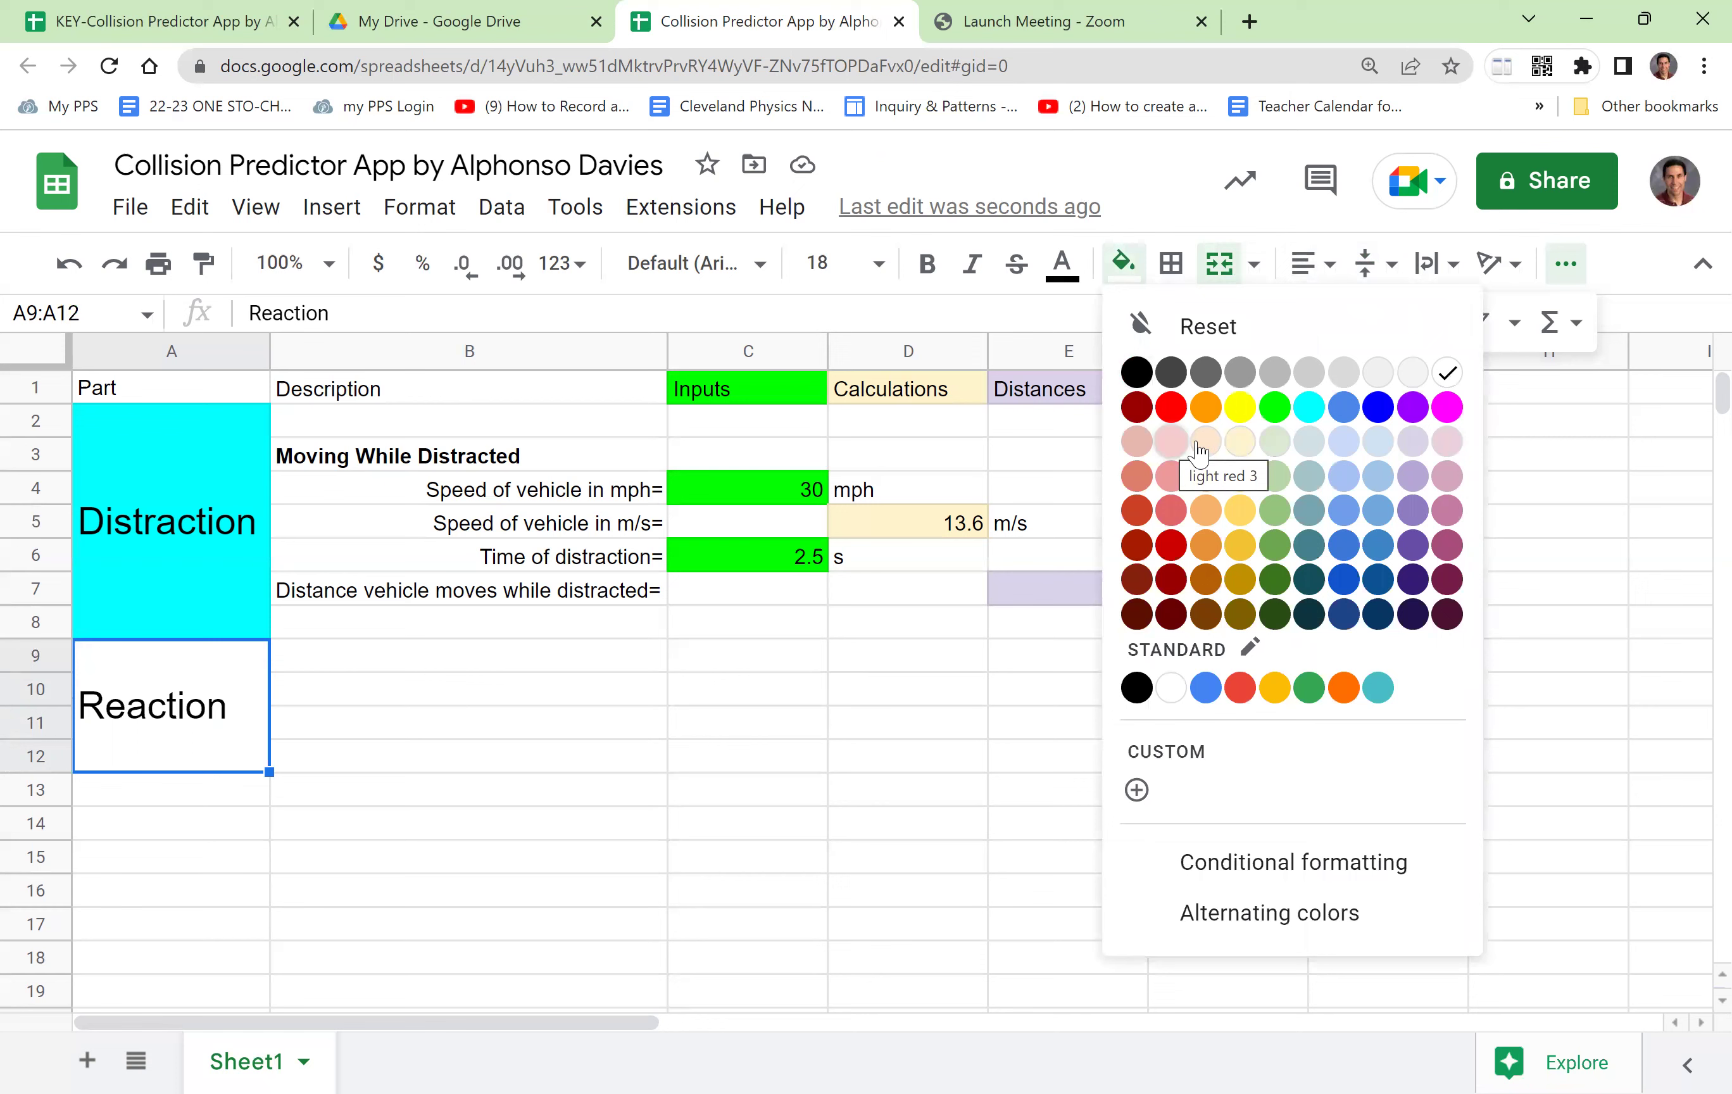
click(1209, 444)
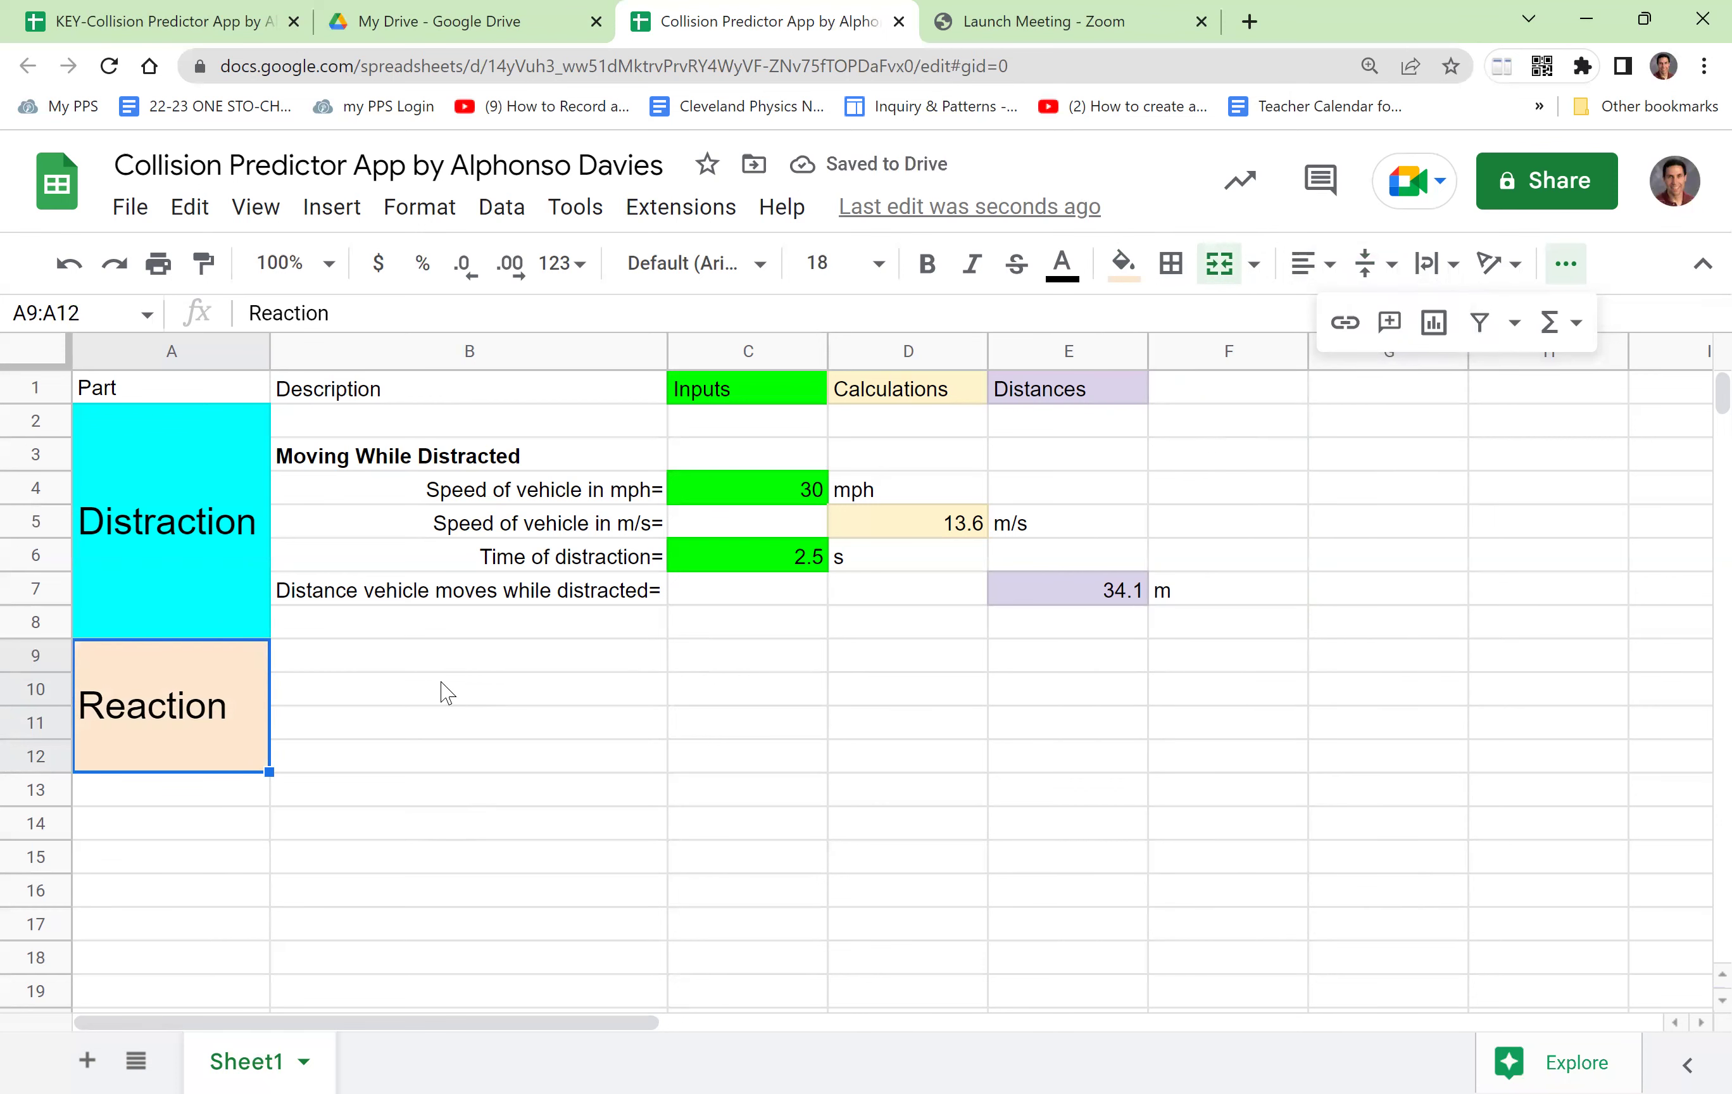
Enter the bold heading 'Moving While Reacting' in B9
click(327, 671)
text(Moving while)
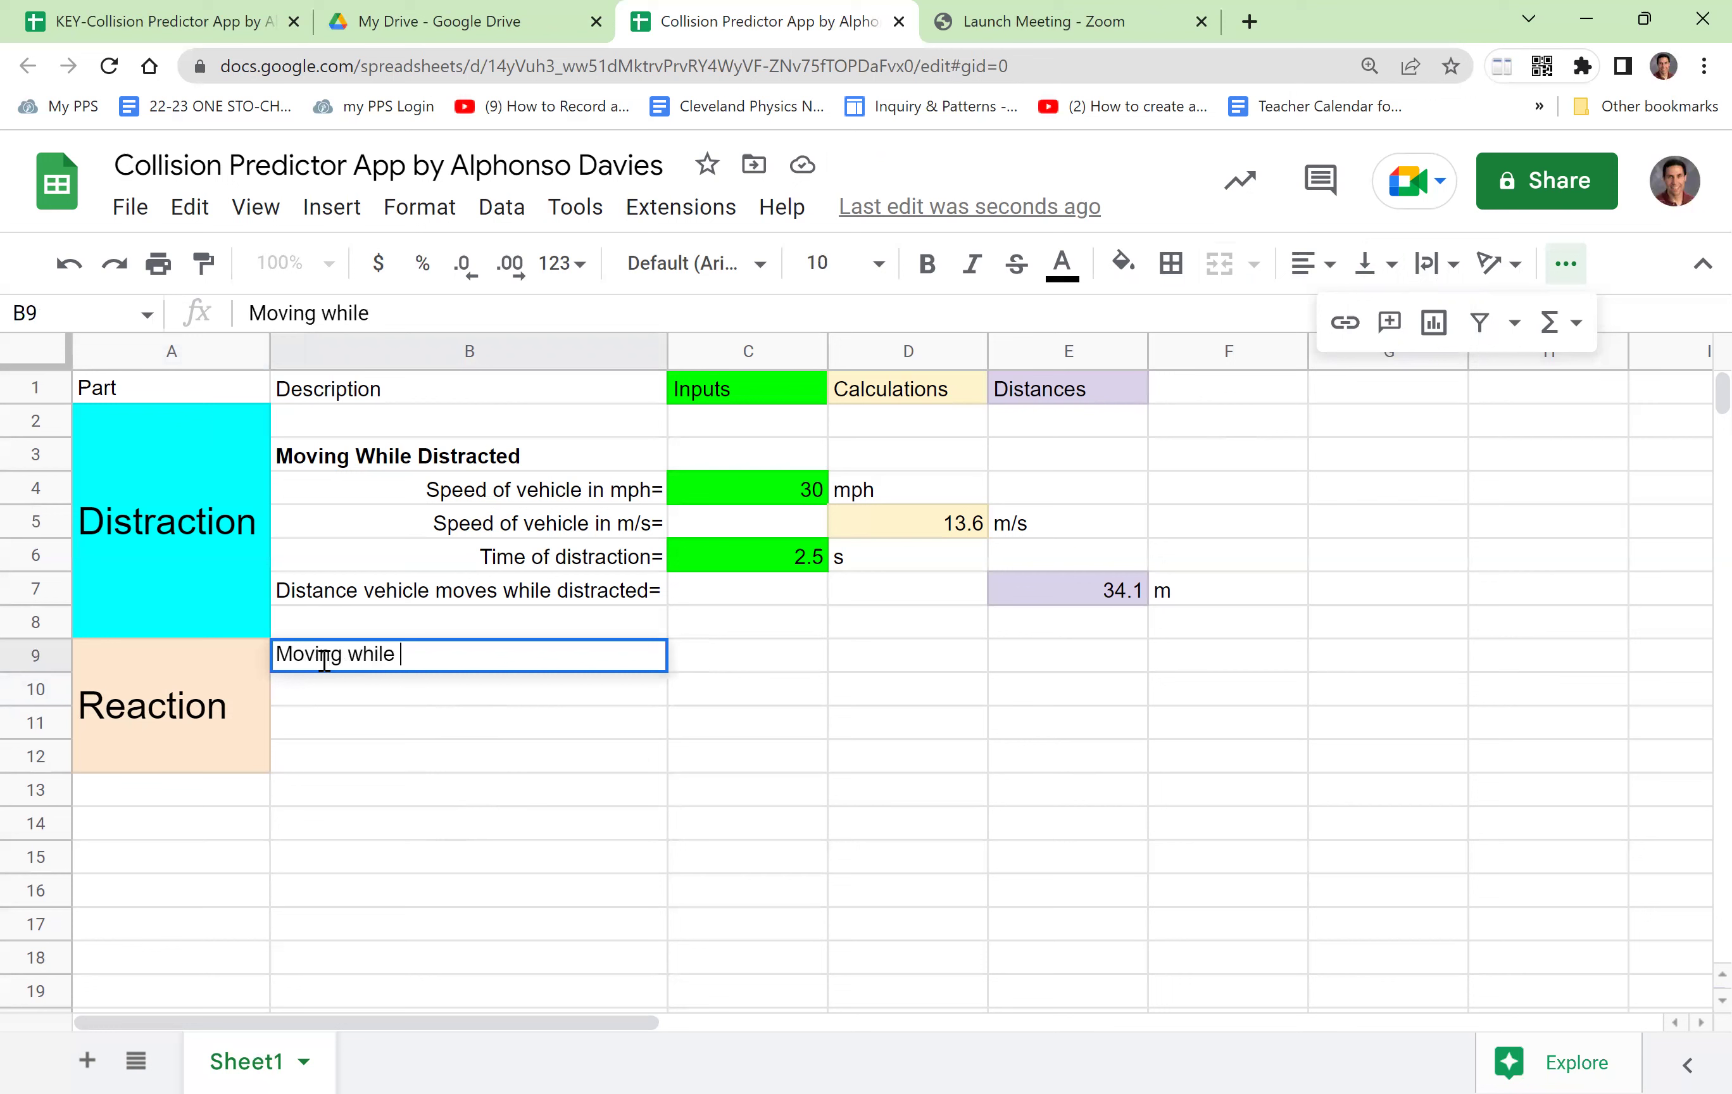
key(BackSpace)
key(BackSpace)
key(BackSpace)
key(BackSpace)
key(BackSpace)
key(BackSpace)
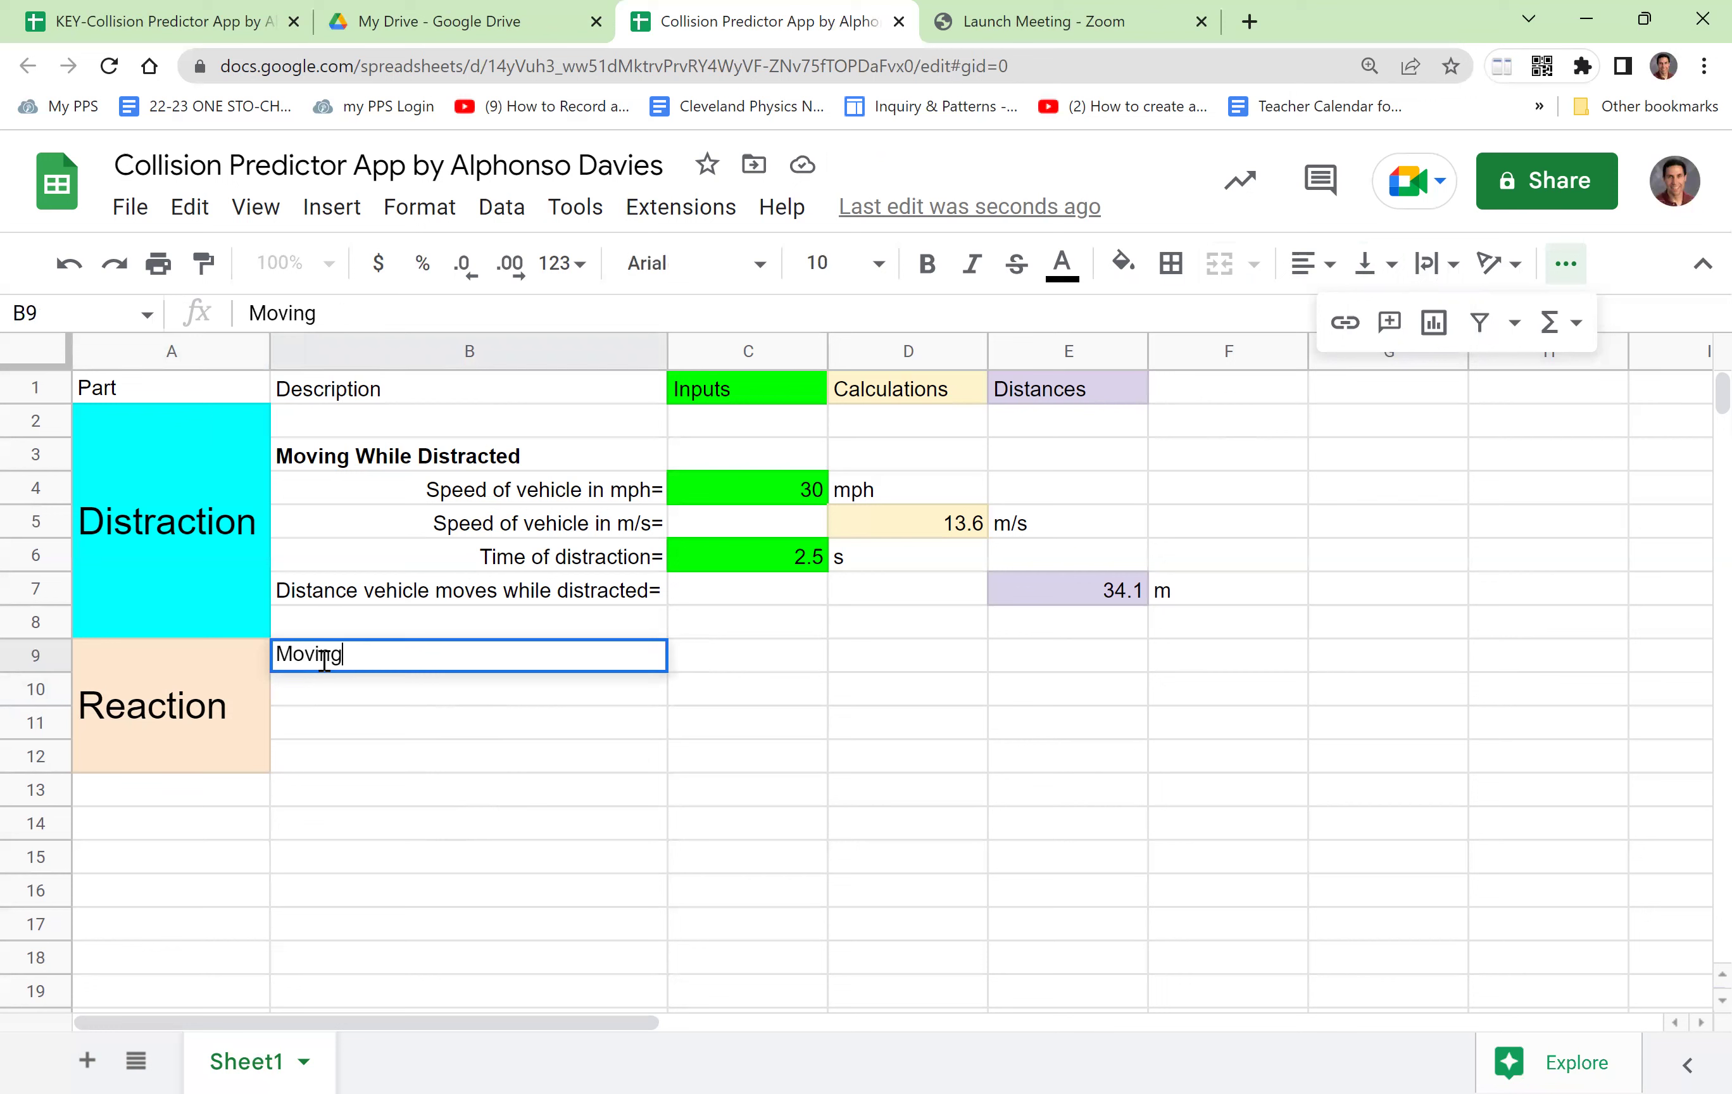
key(BackSpace)
key(BackSpace)
text(ing While Reac)
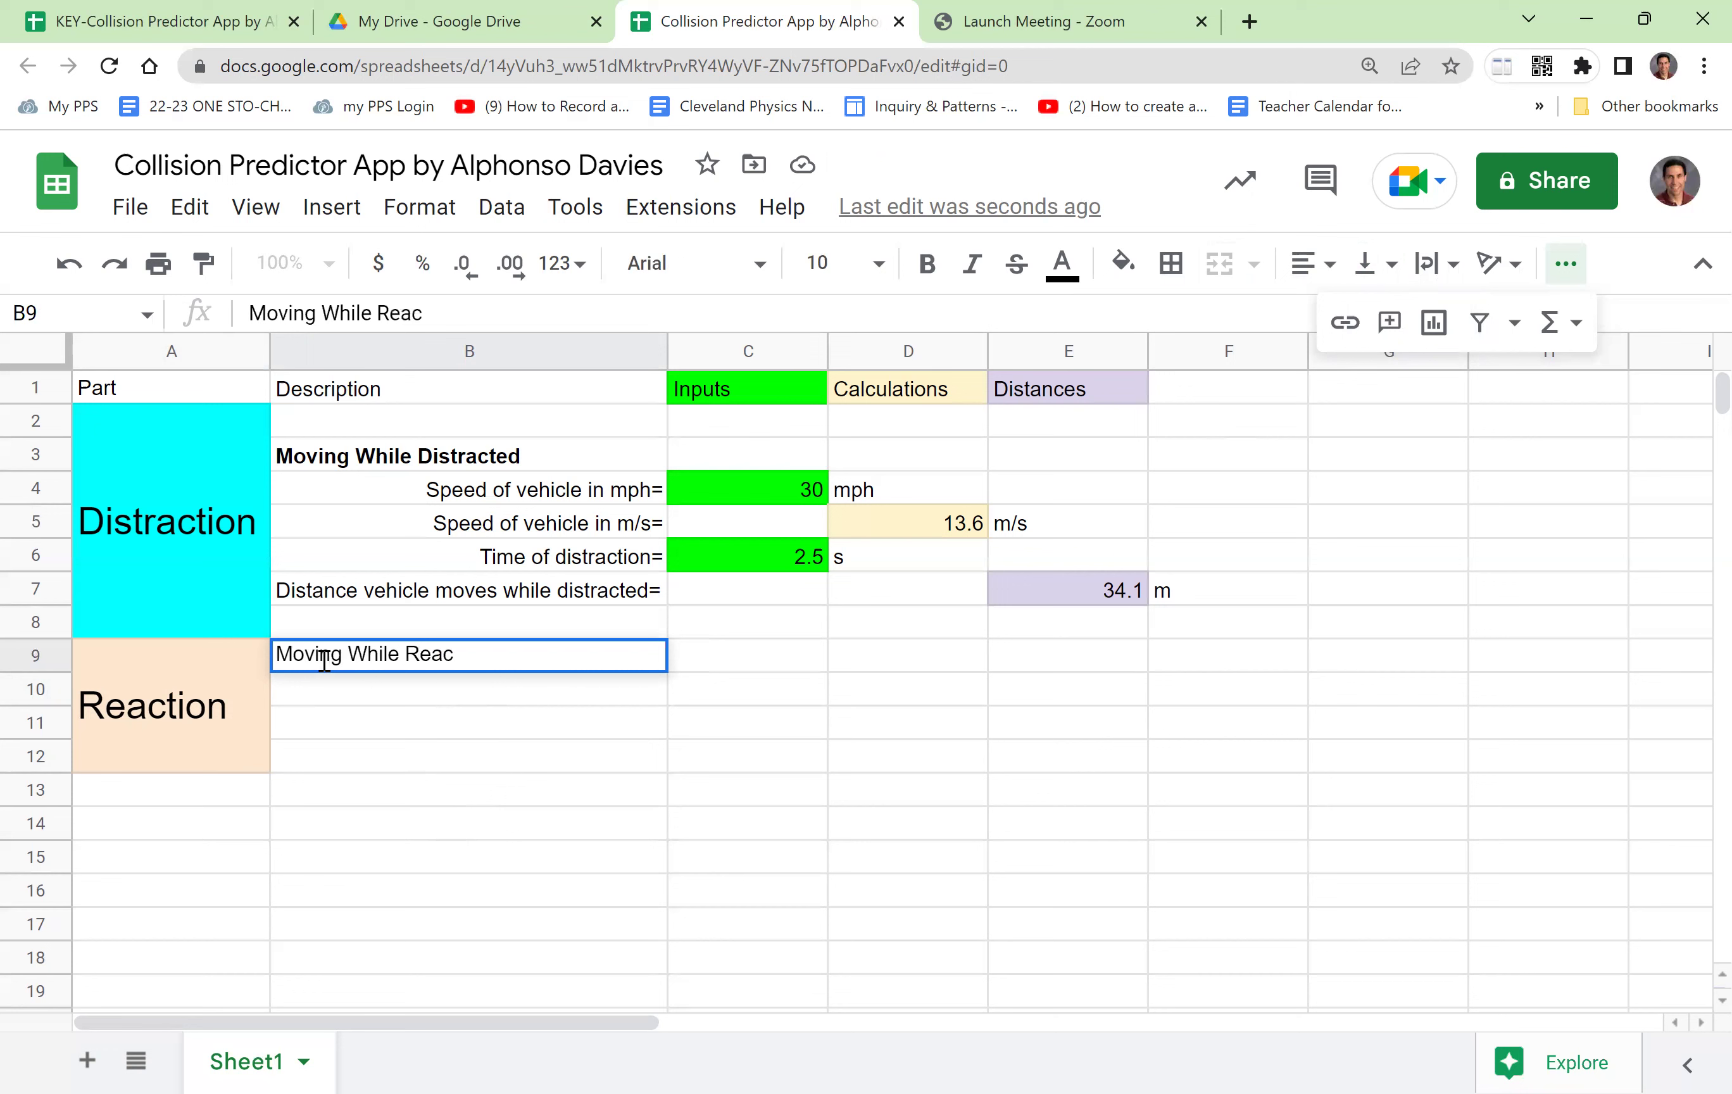
text(ting)
key(Return)
click(322, 662)
key(ctrl+b)
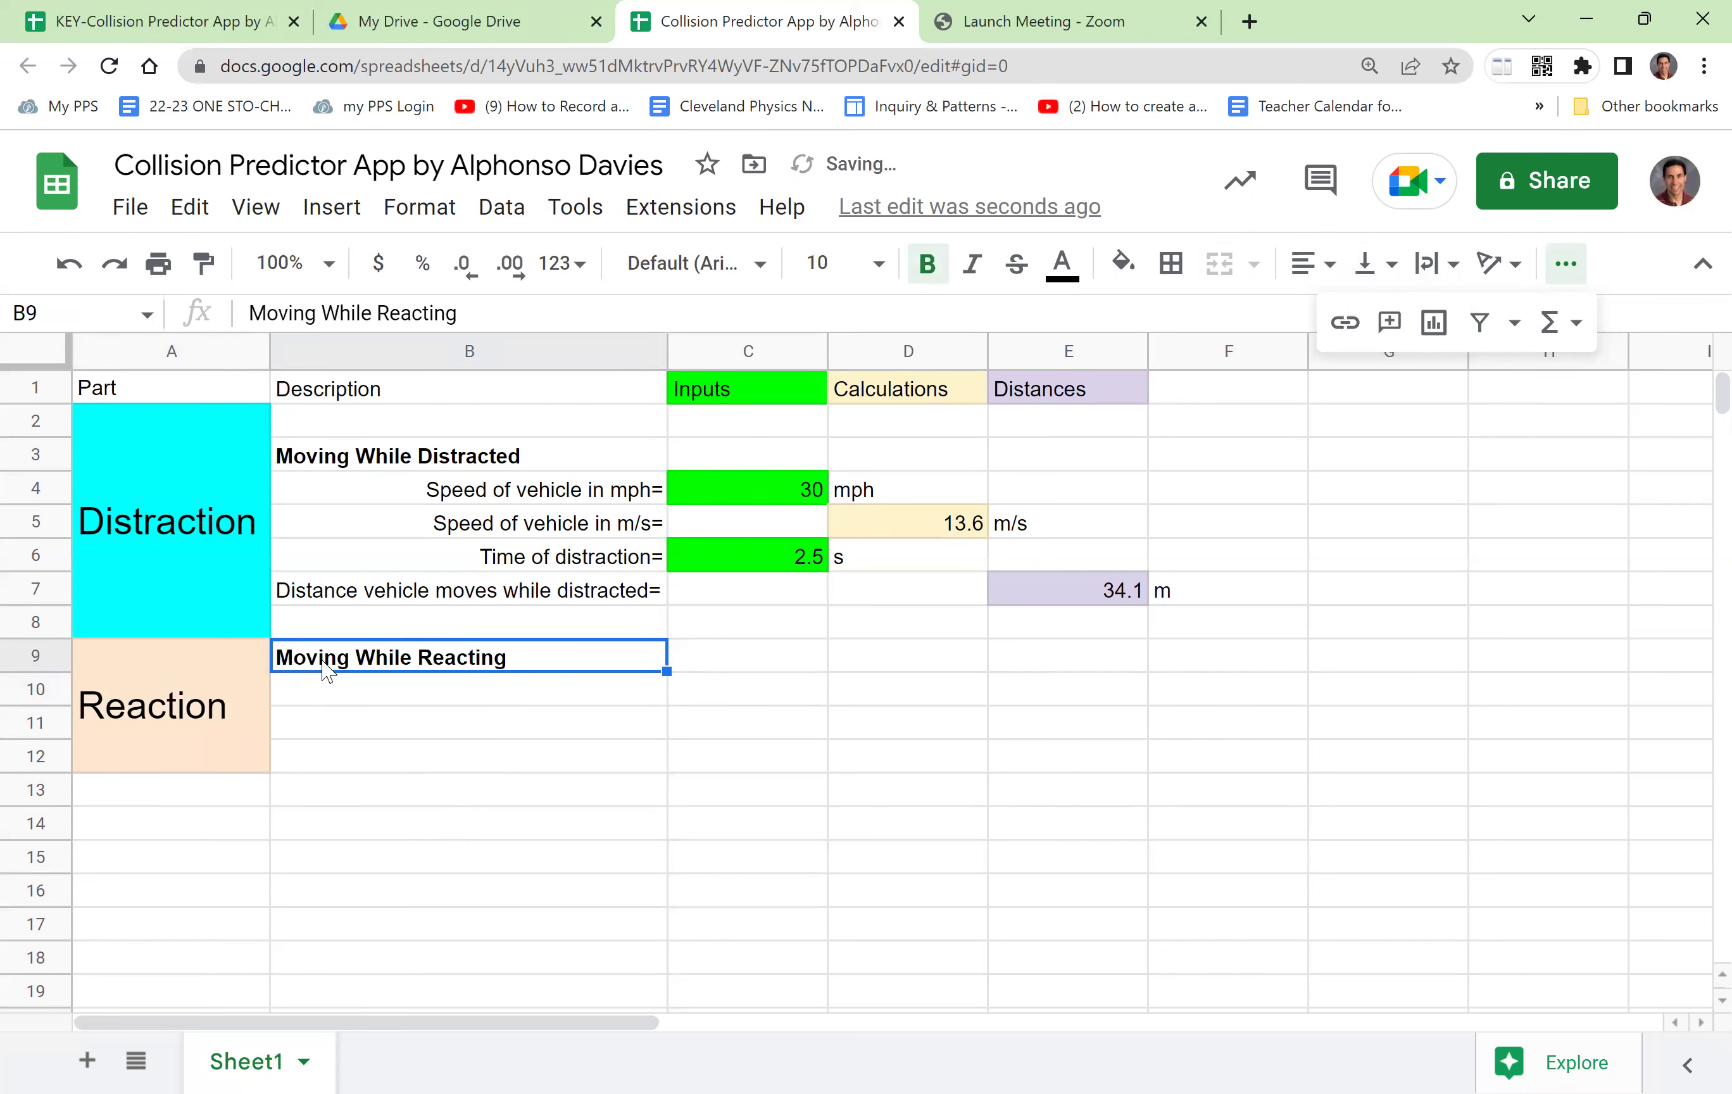
Add the right-aligned label 'Speed of vehicle in m/s=' in B10
click(459, 697)
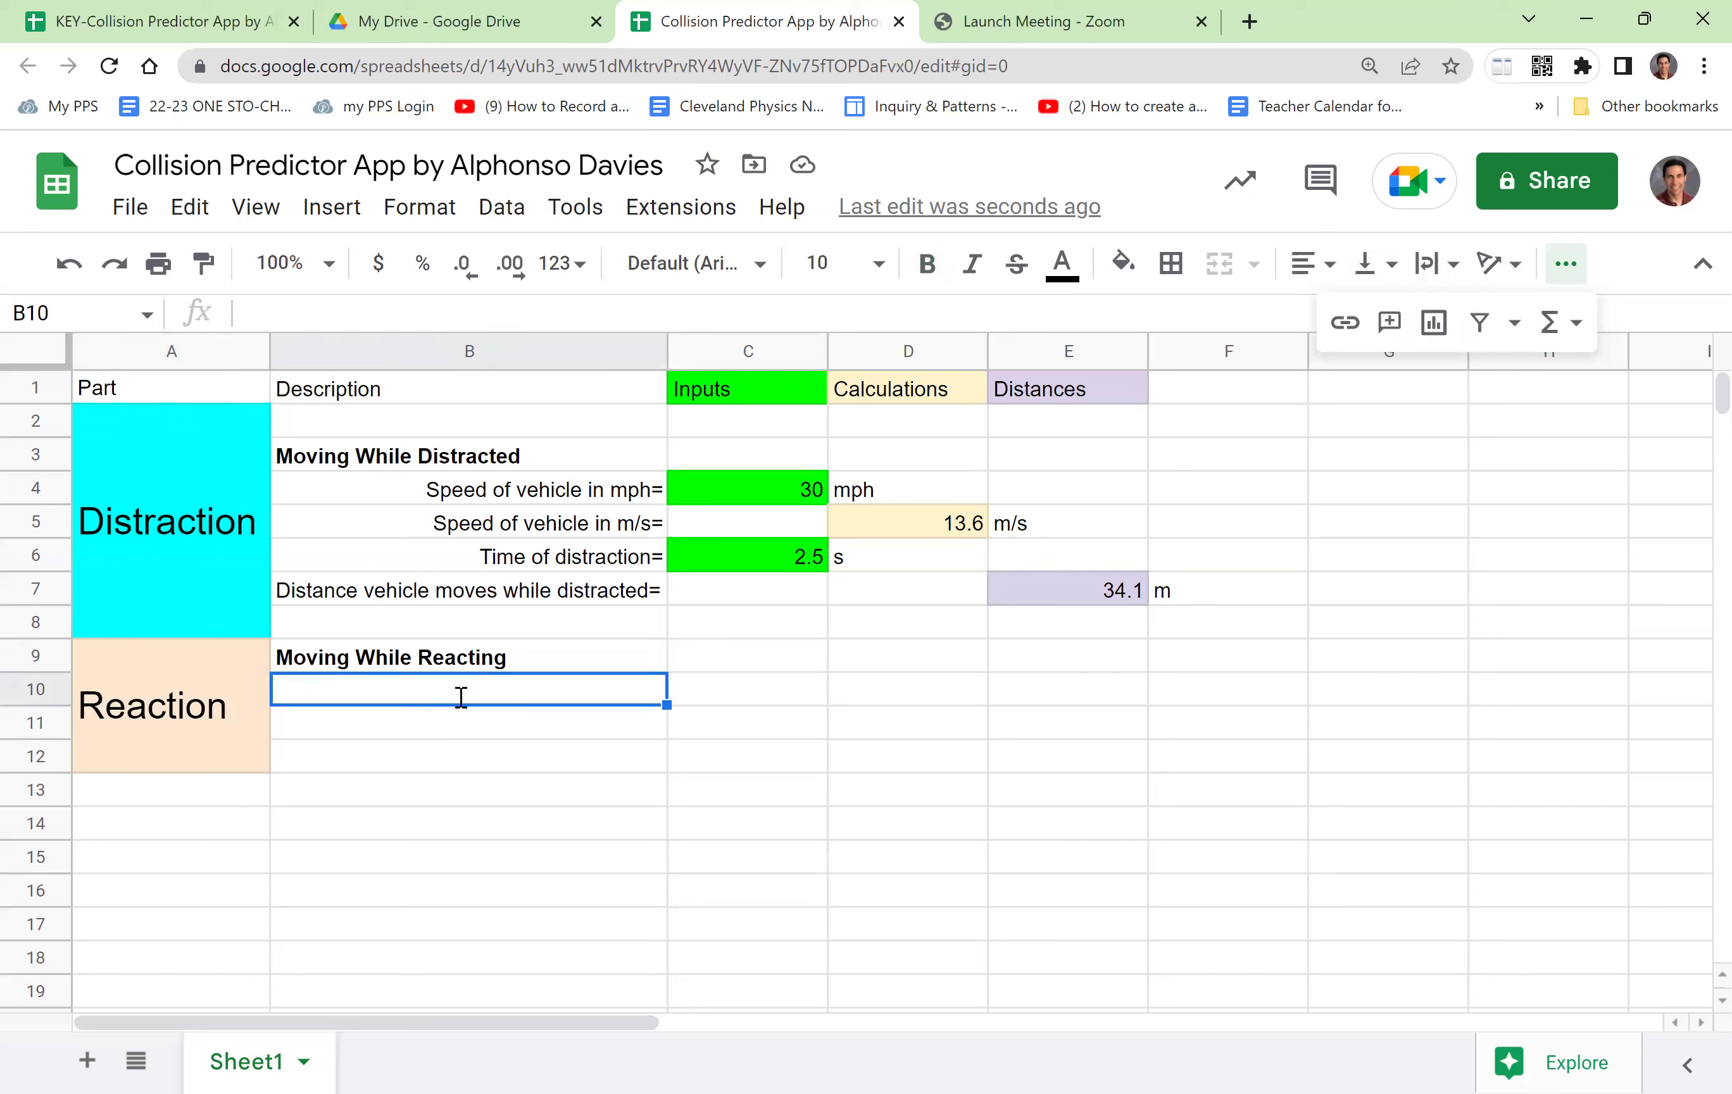
text(Speed of)
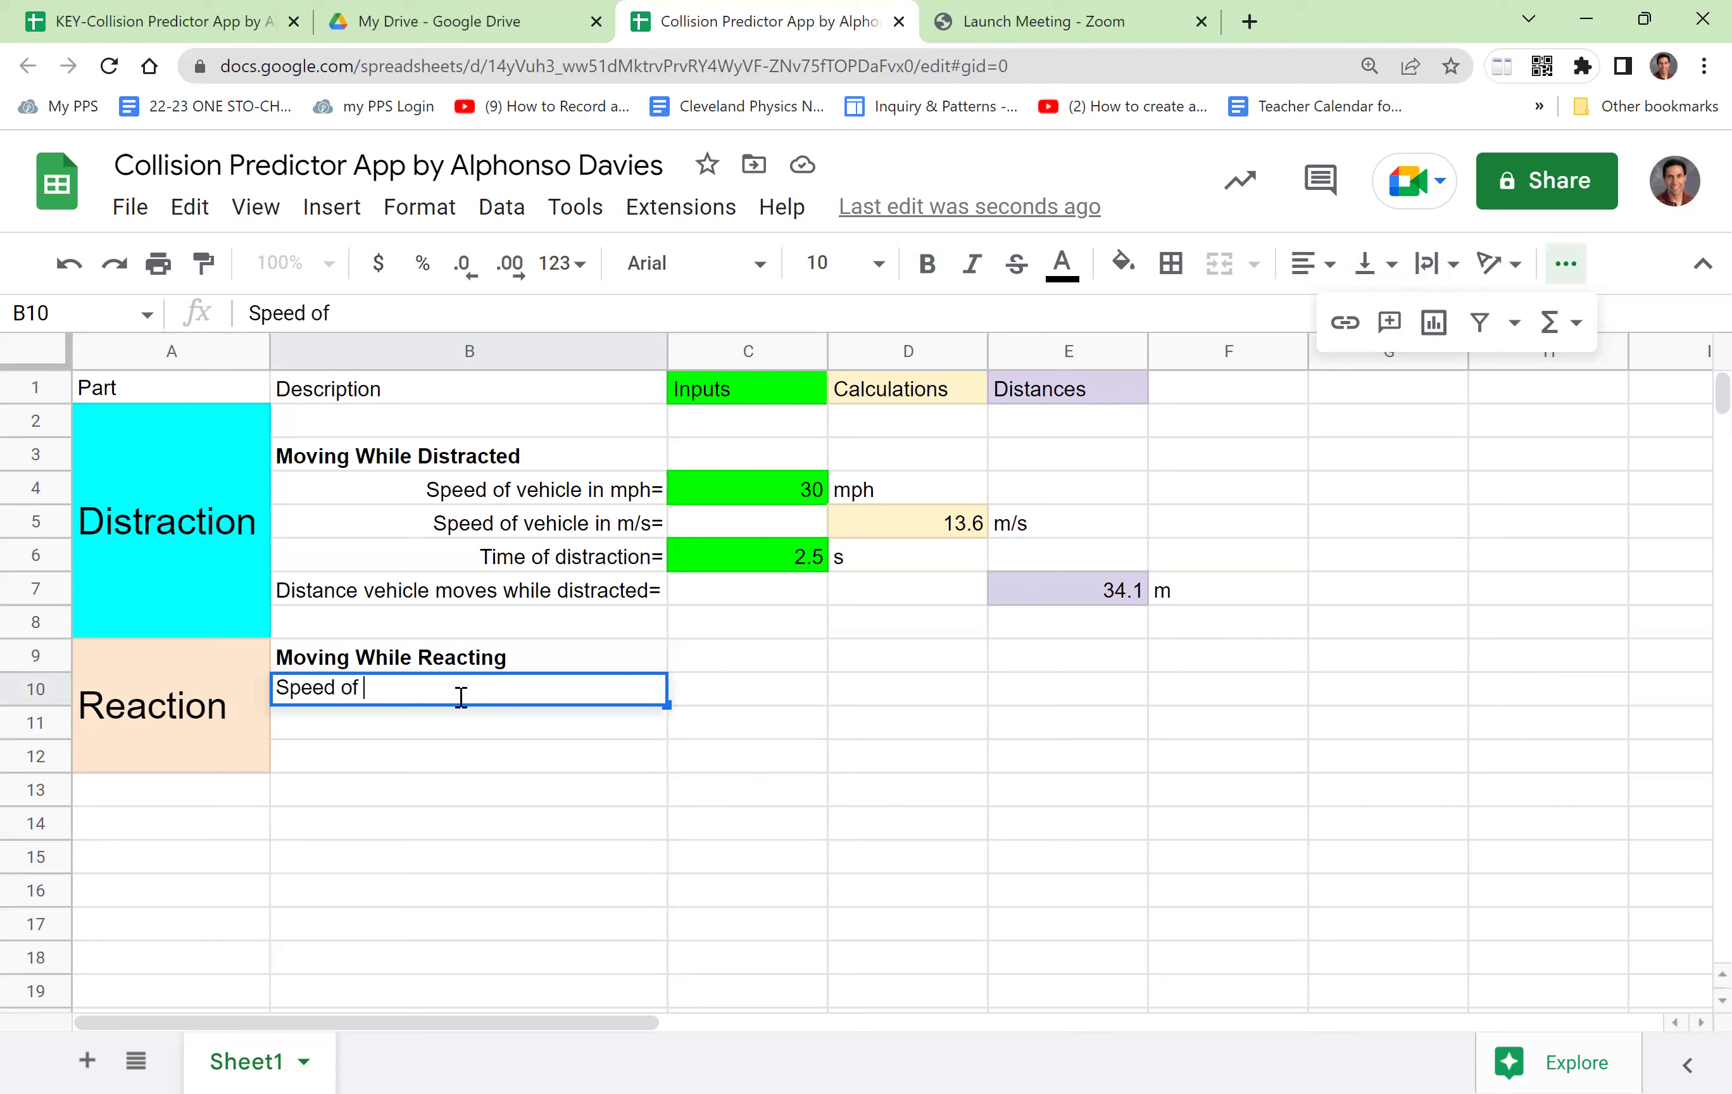
text( vehicle in m/s)
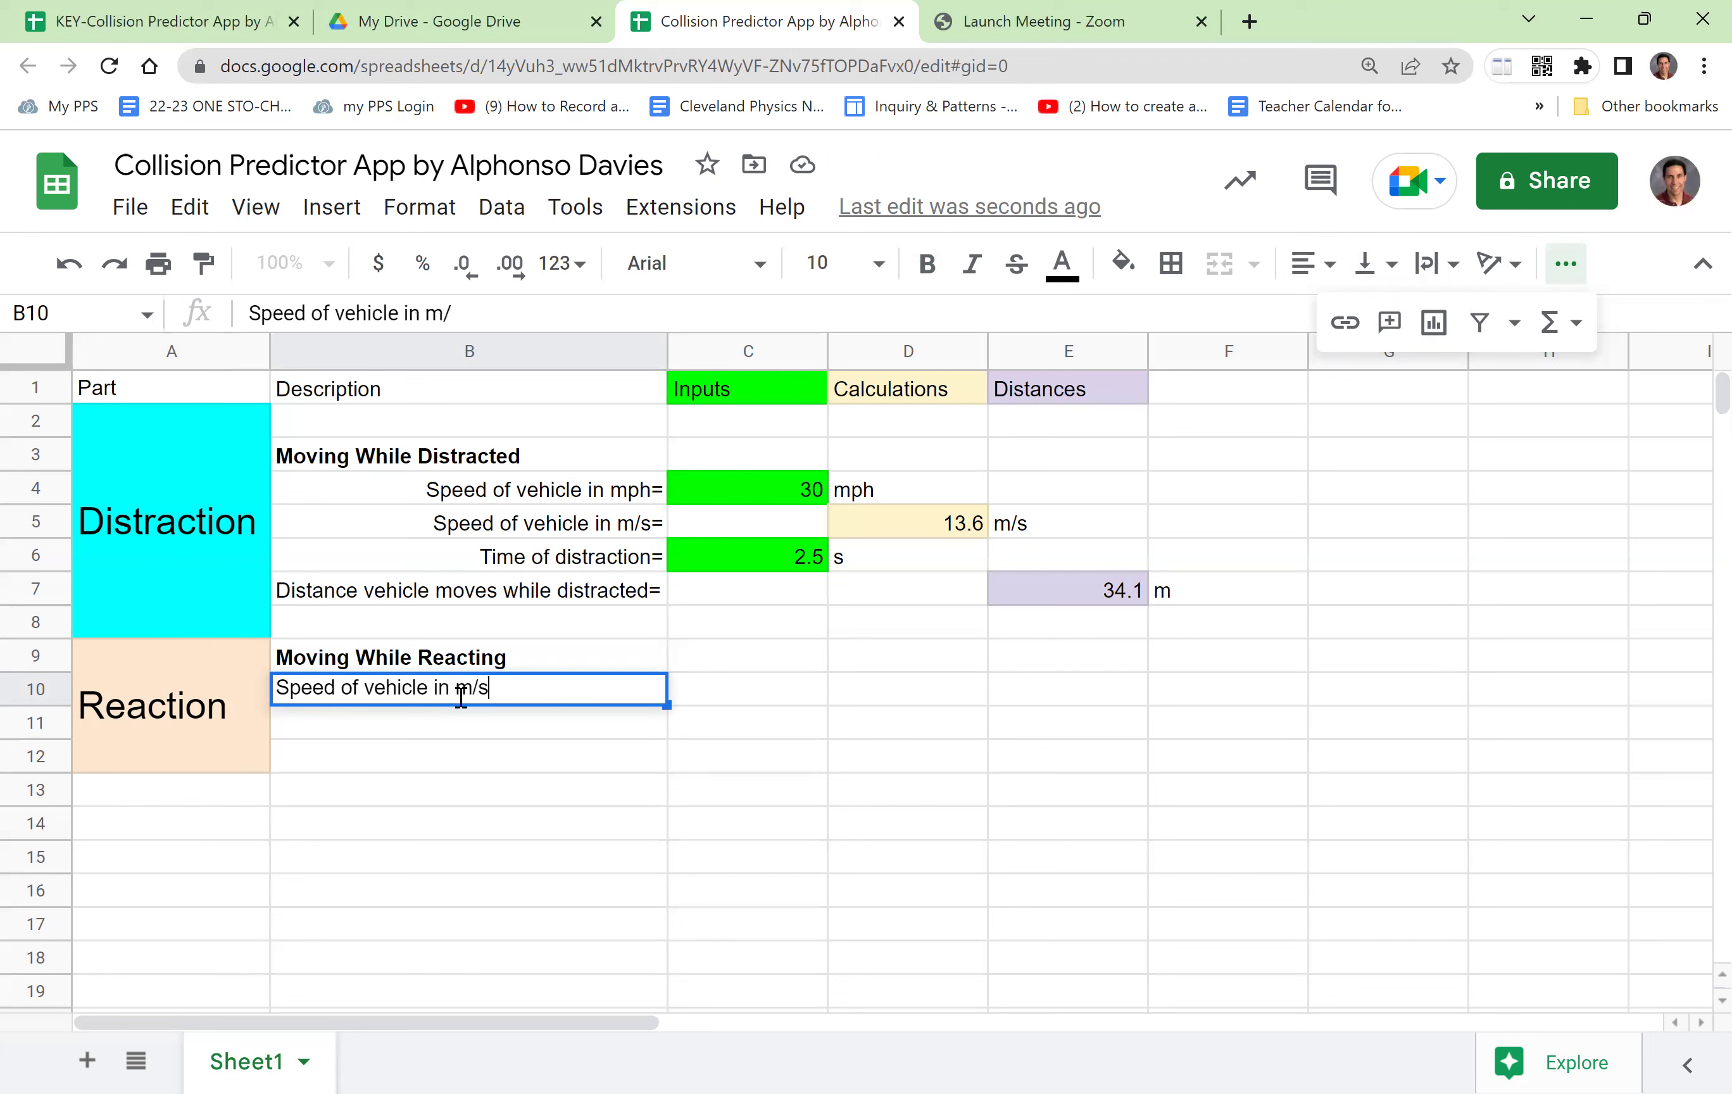
text(=)
key(Return)
click(459, 696)
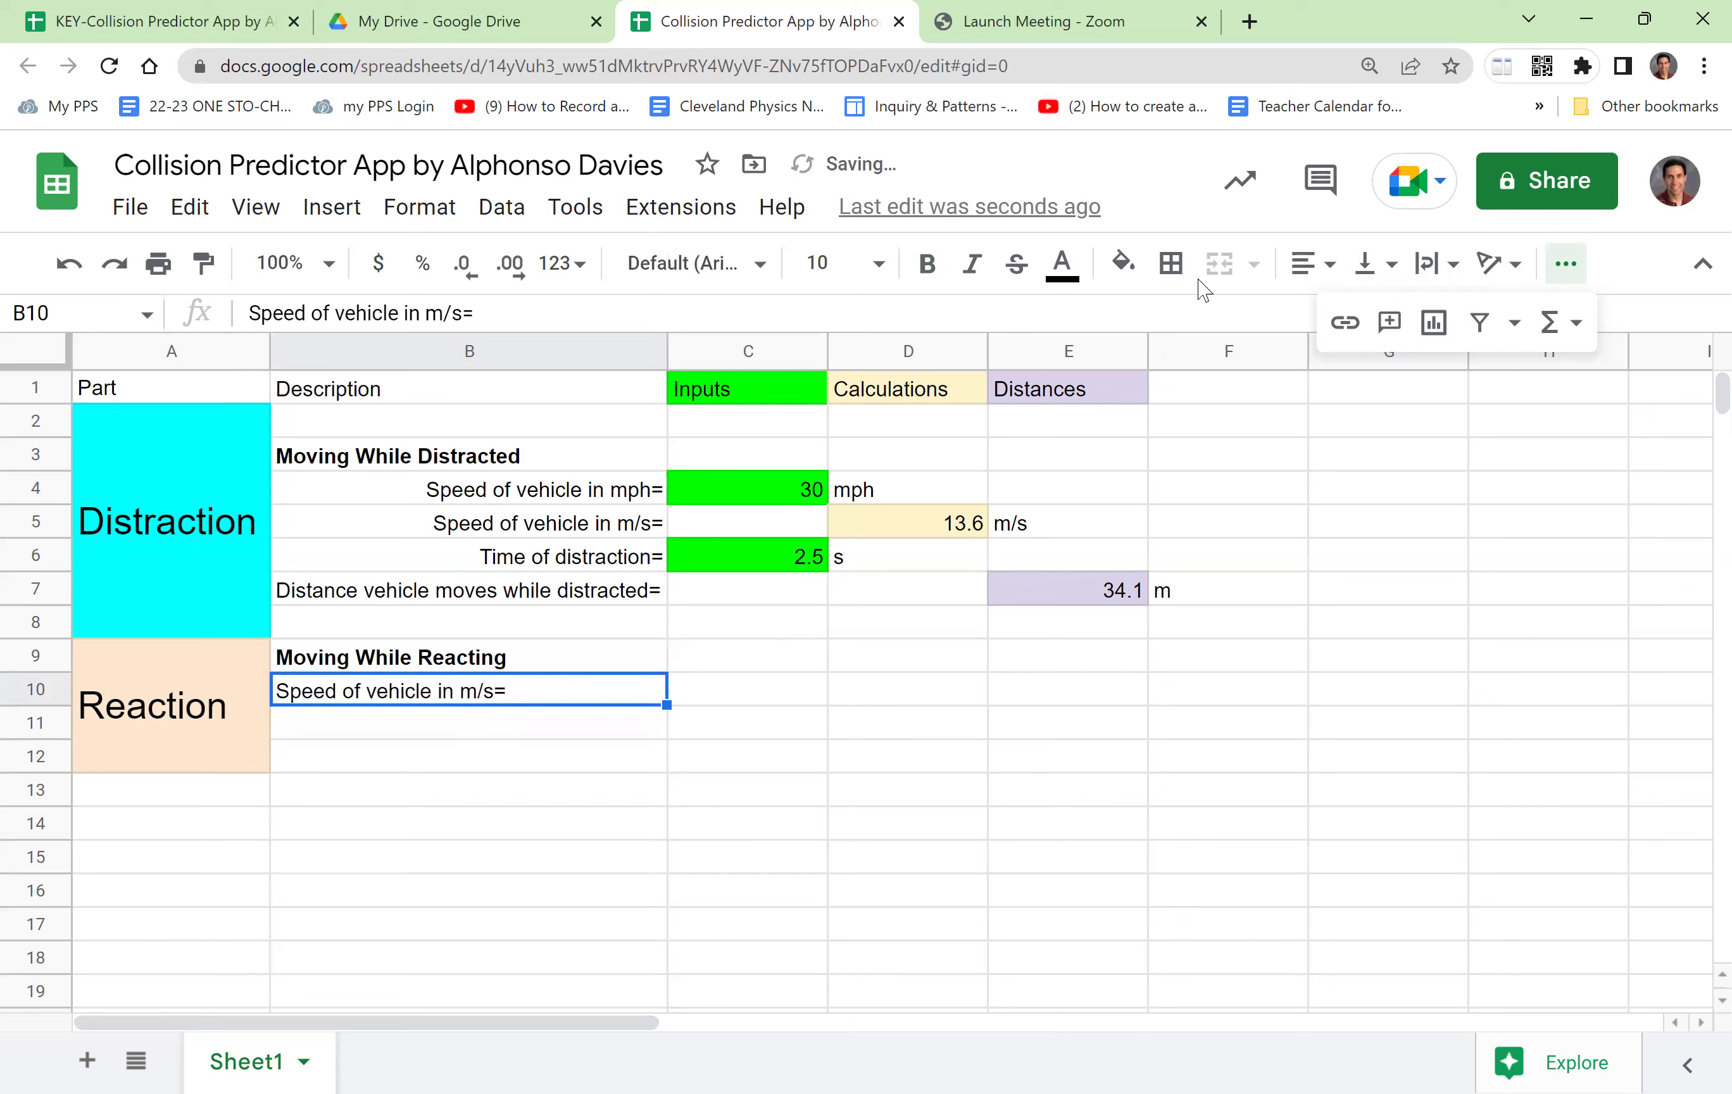
click(1326, 268)
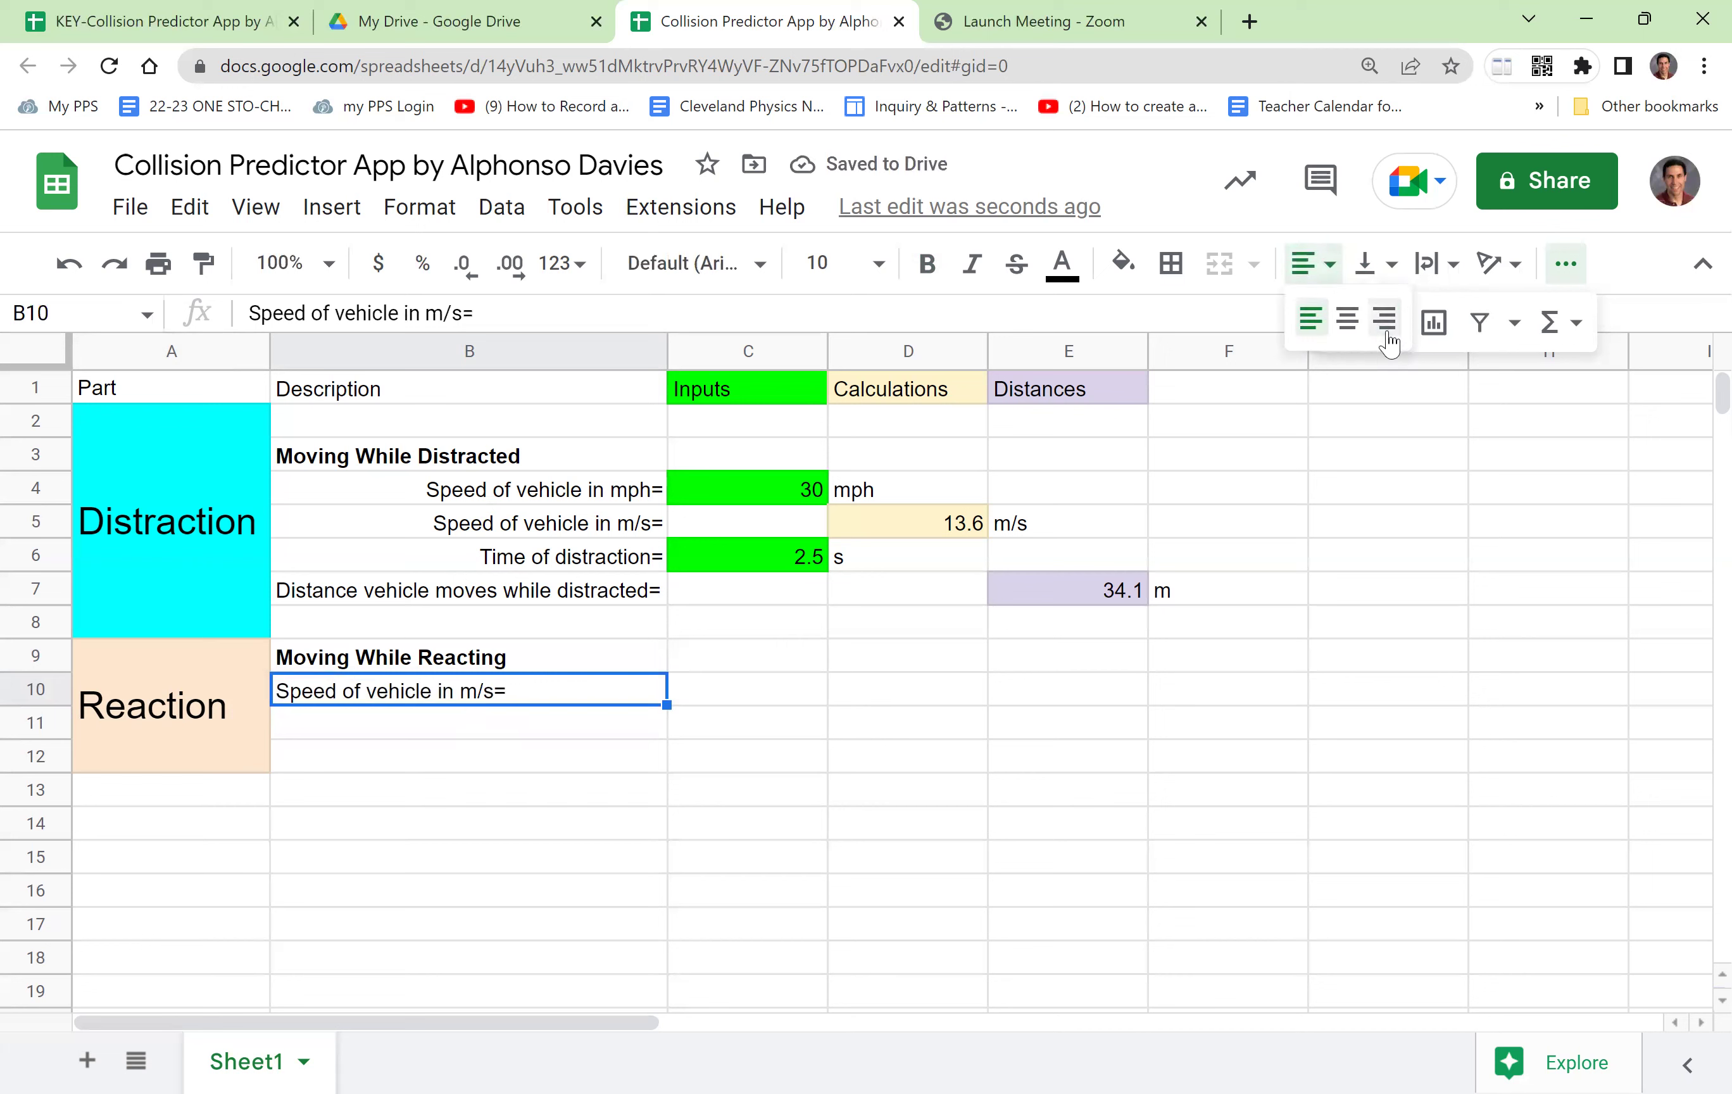
click(1378, 313)
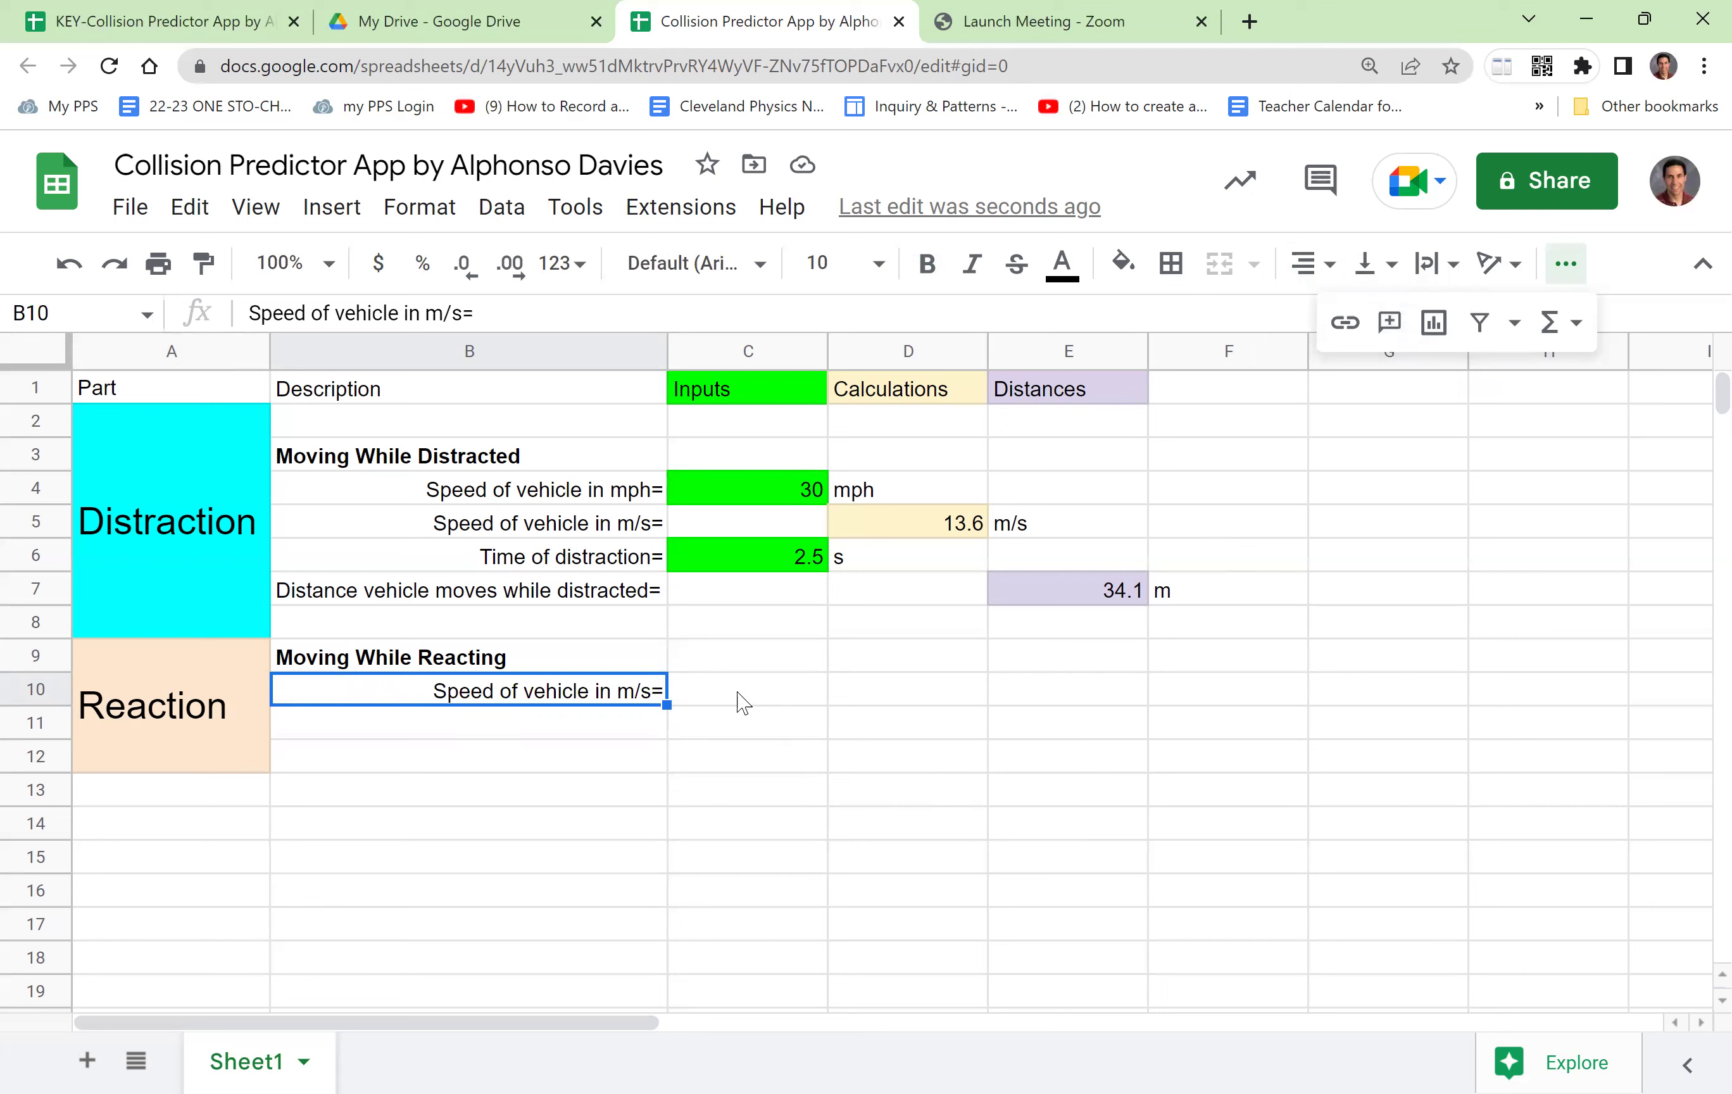
Fill D10 light yellow 3 and link it to the speed with =D5 (13.6)
click(889, 698)
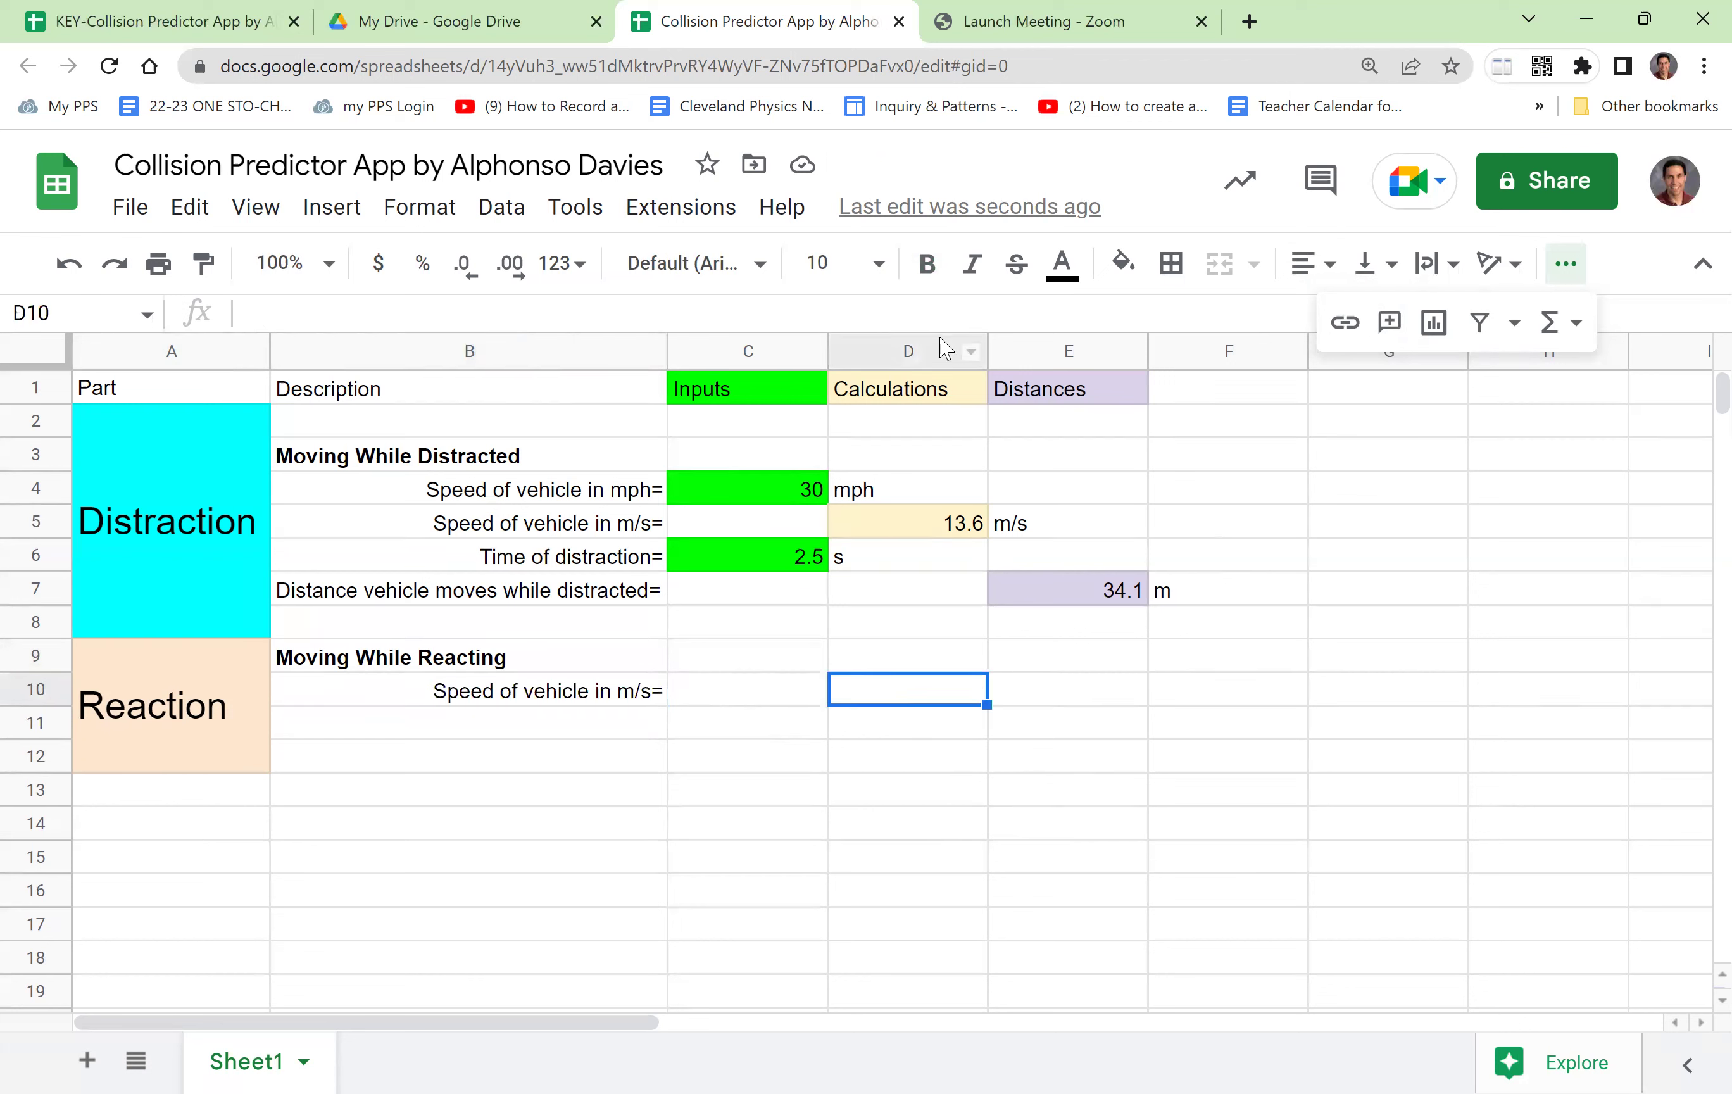
click(1123, 262)
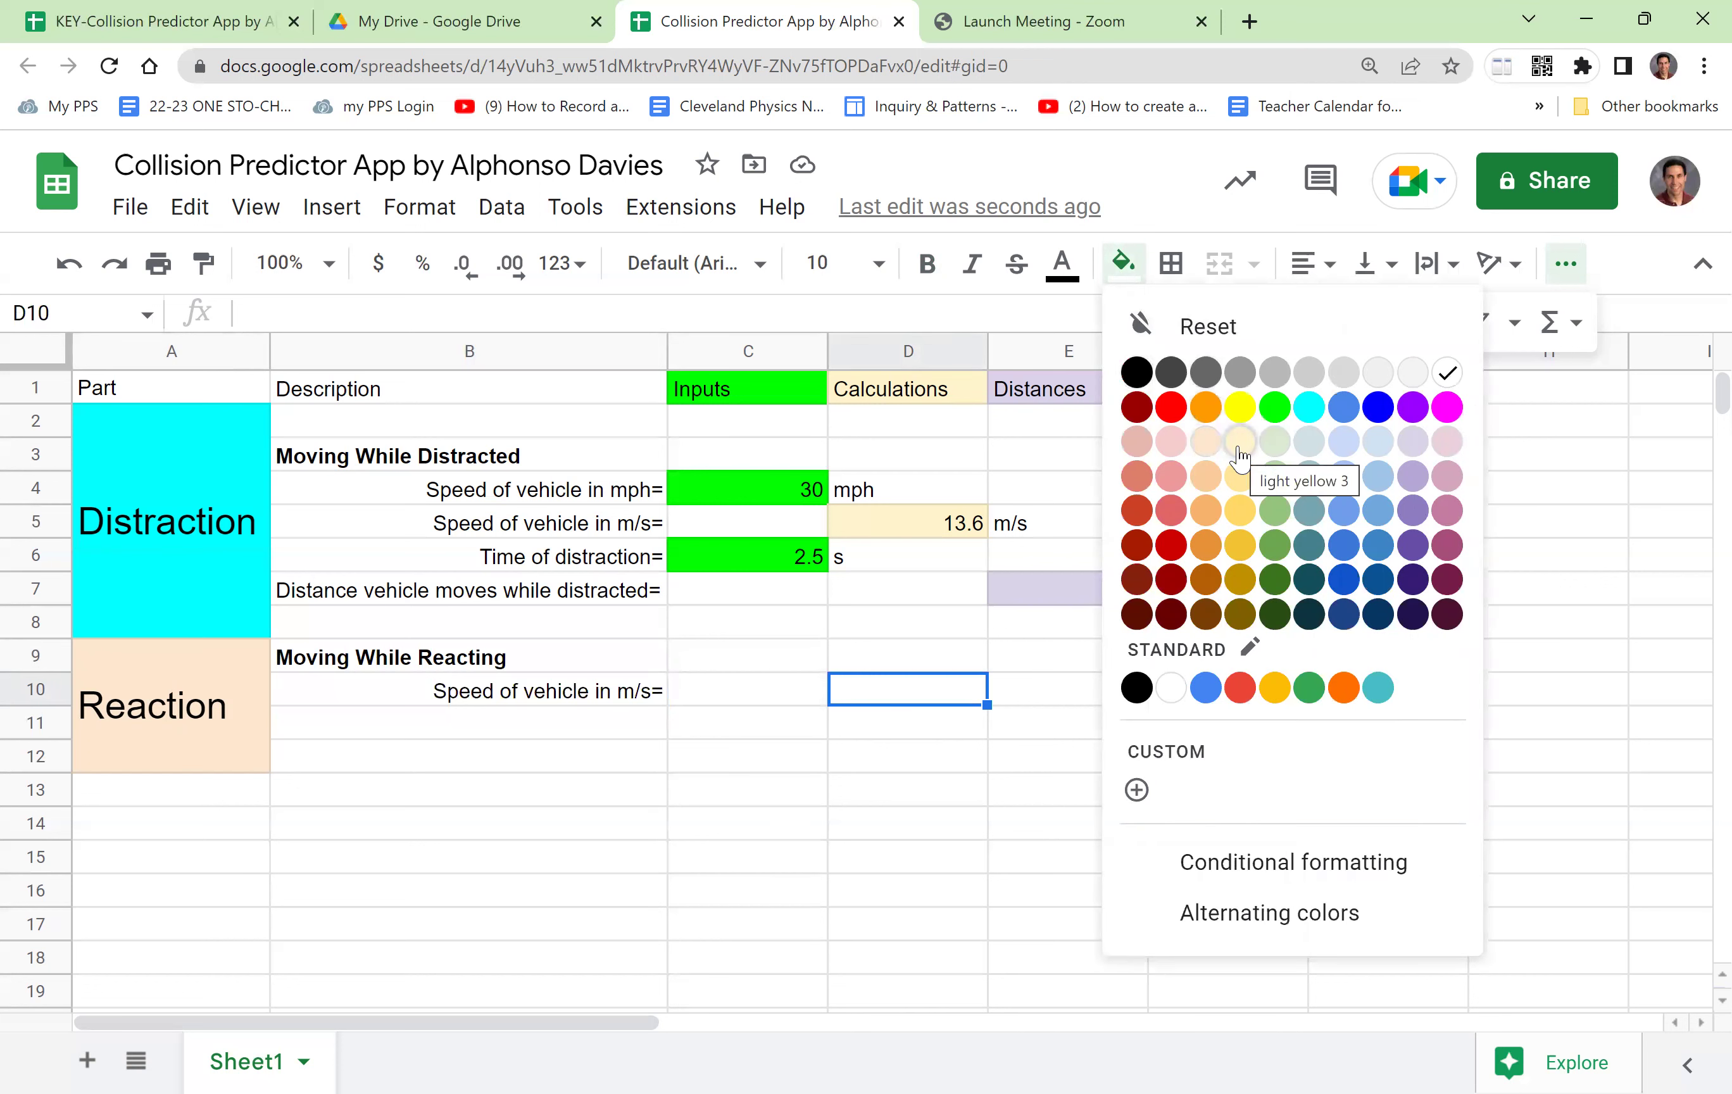
click(1240, 441)
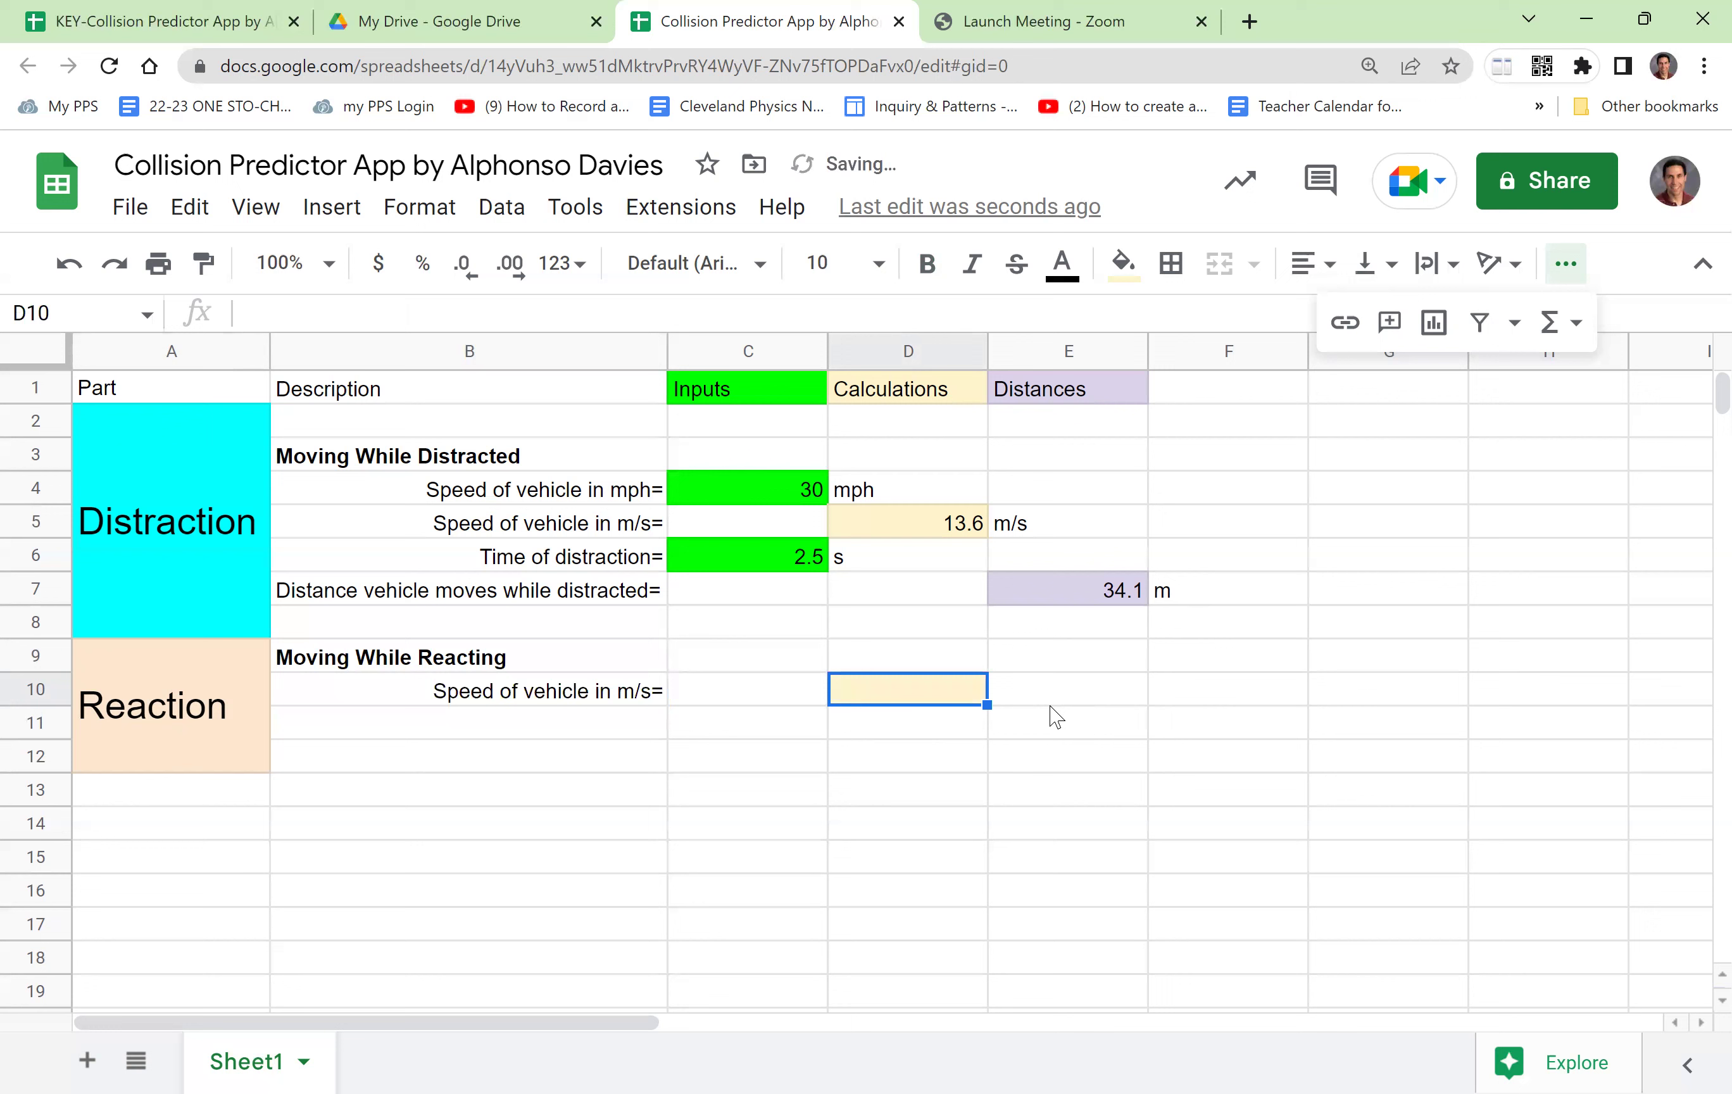
text(=)
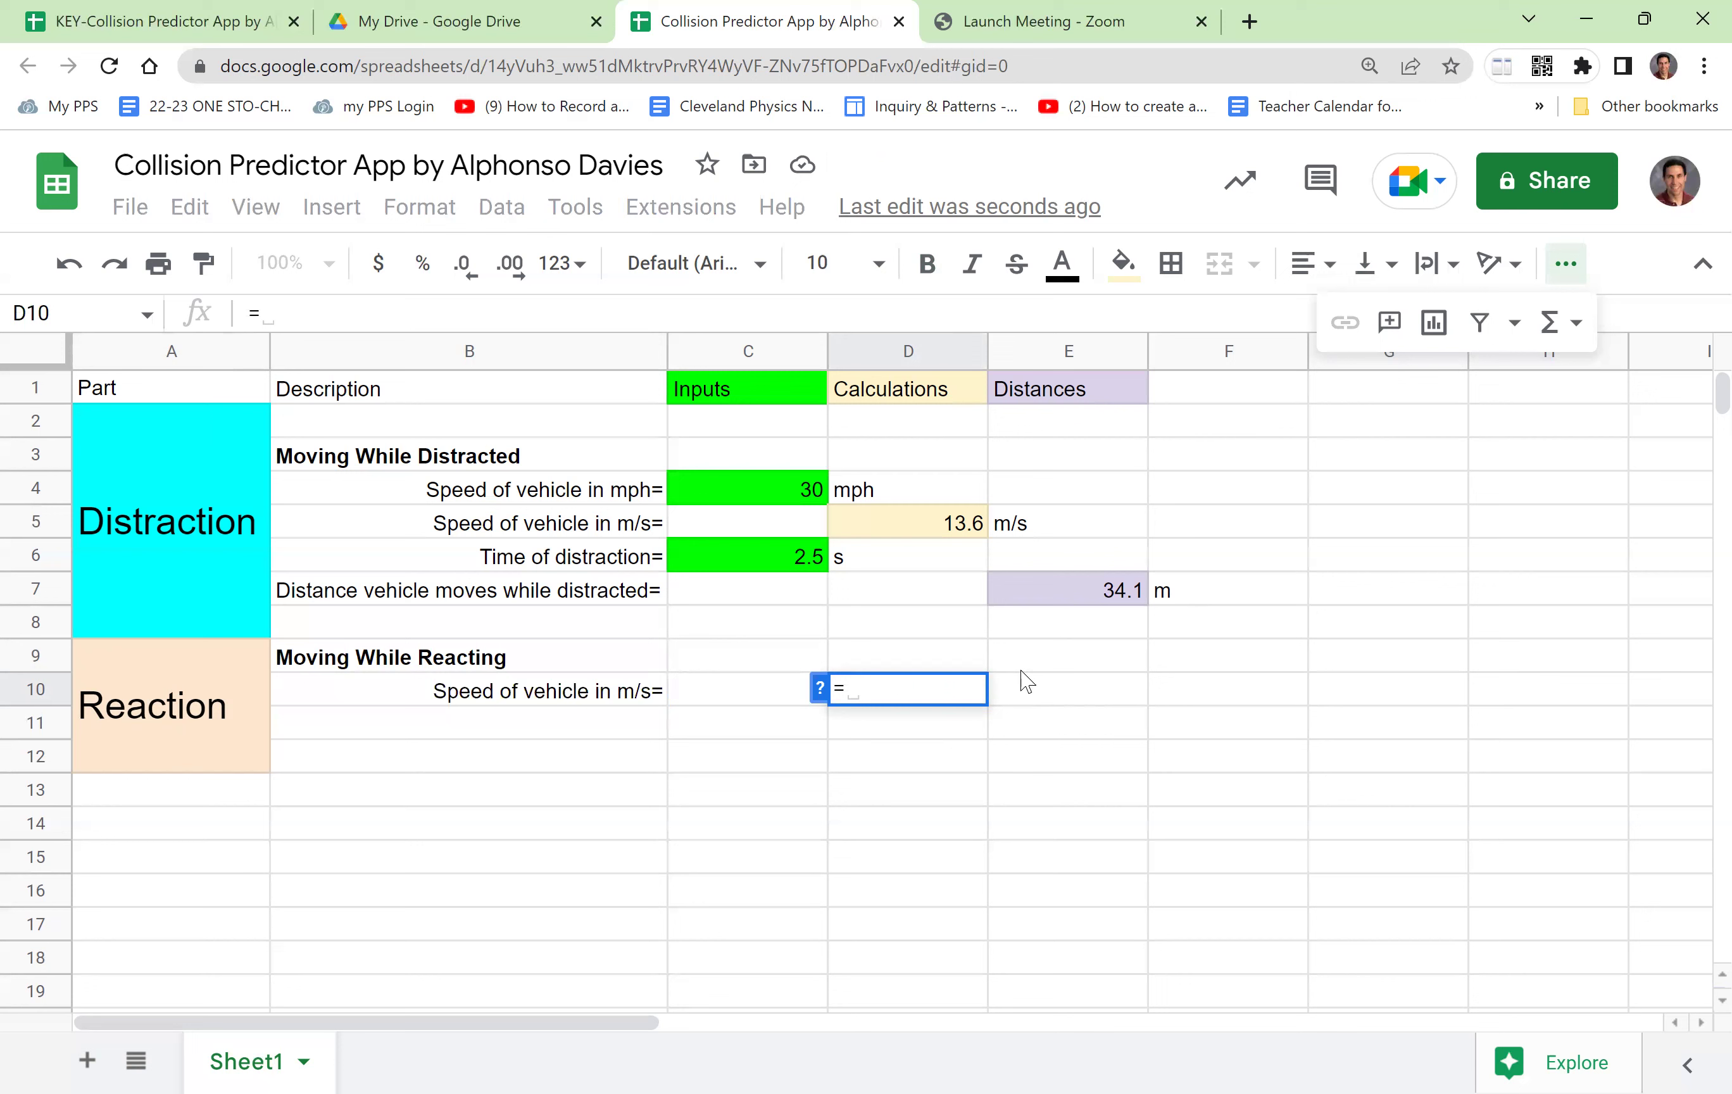
click(899, 521)
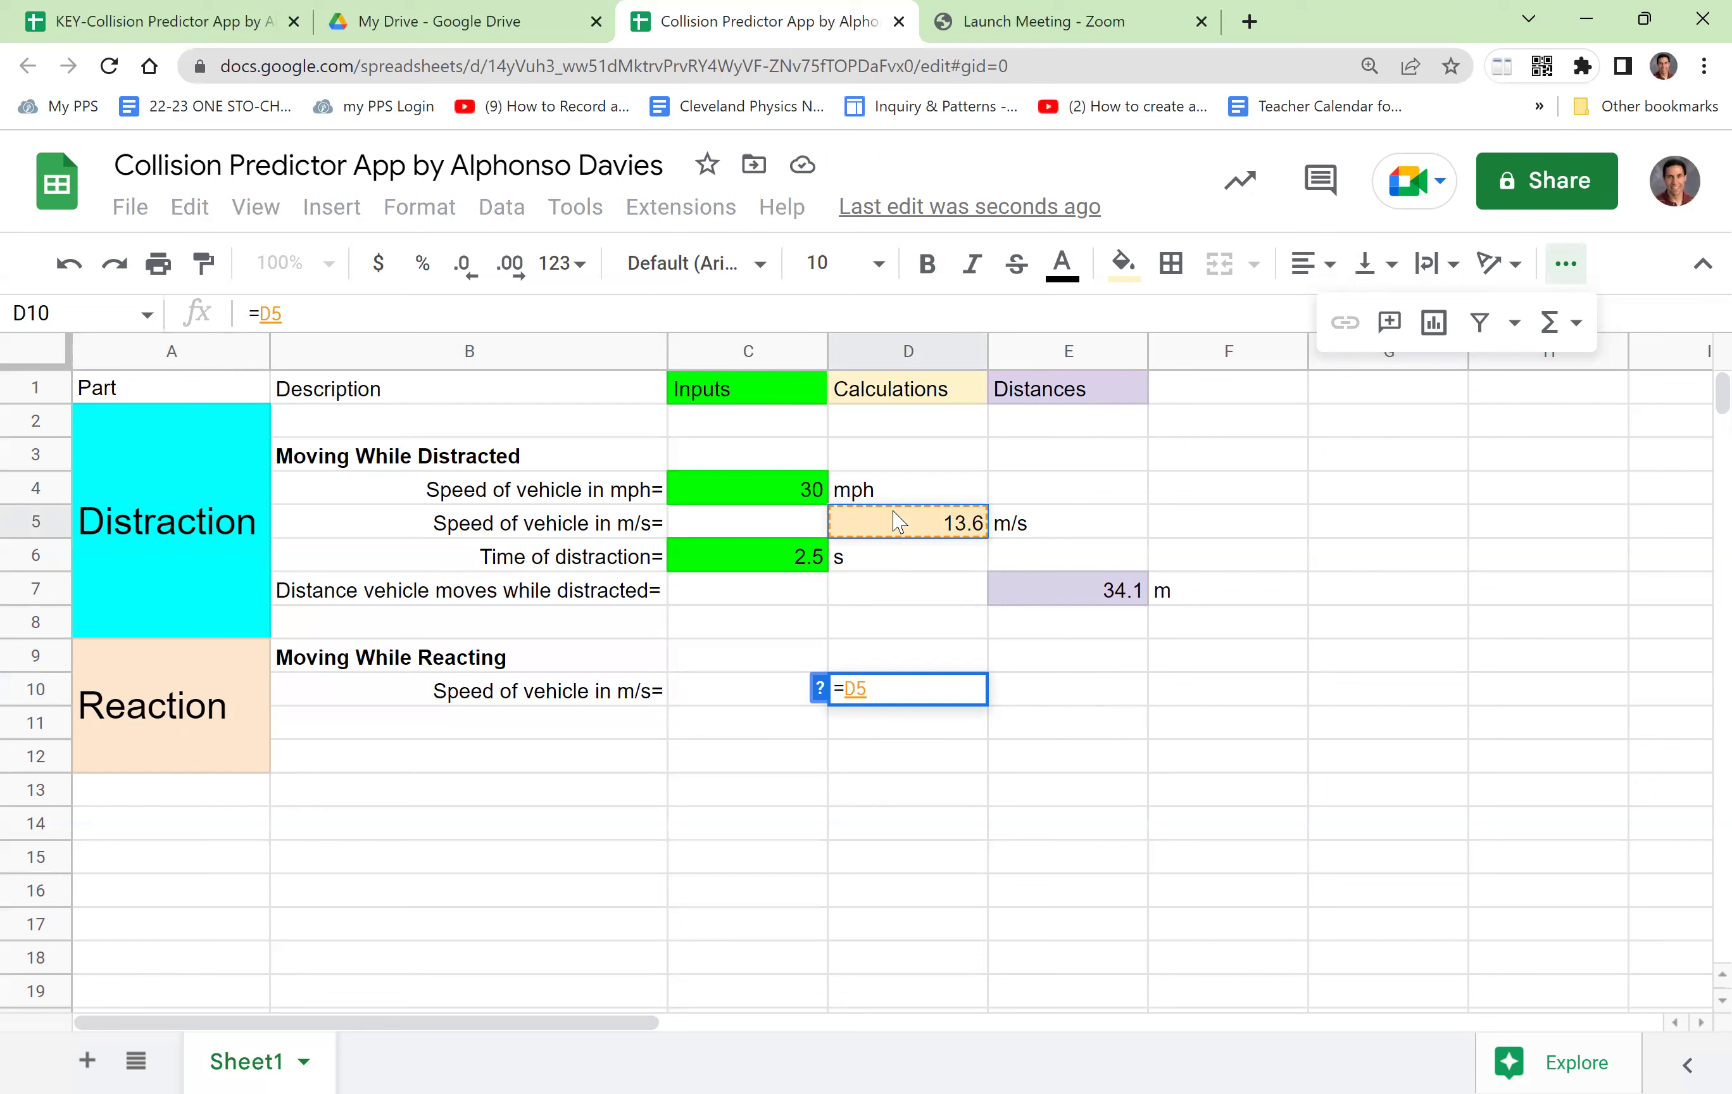
key(Return)
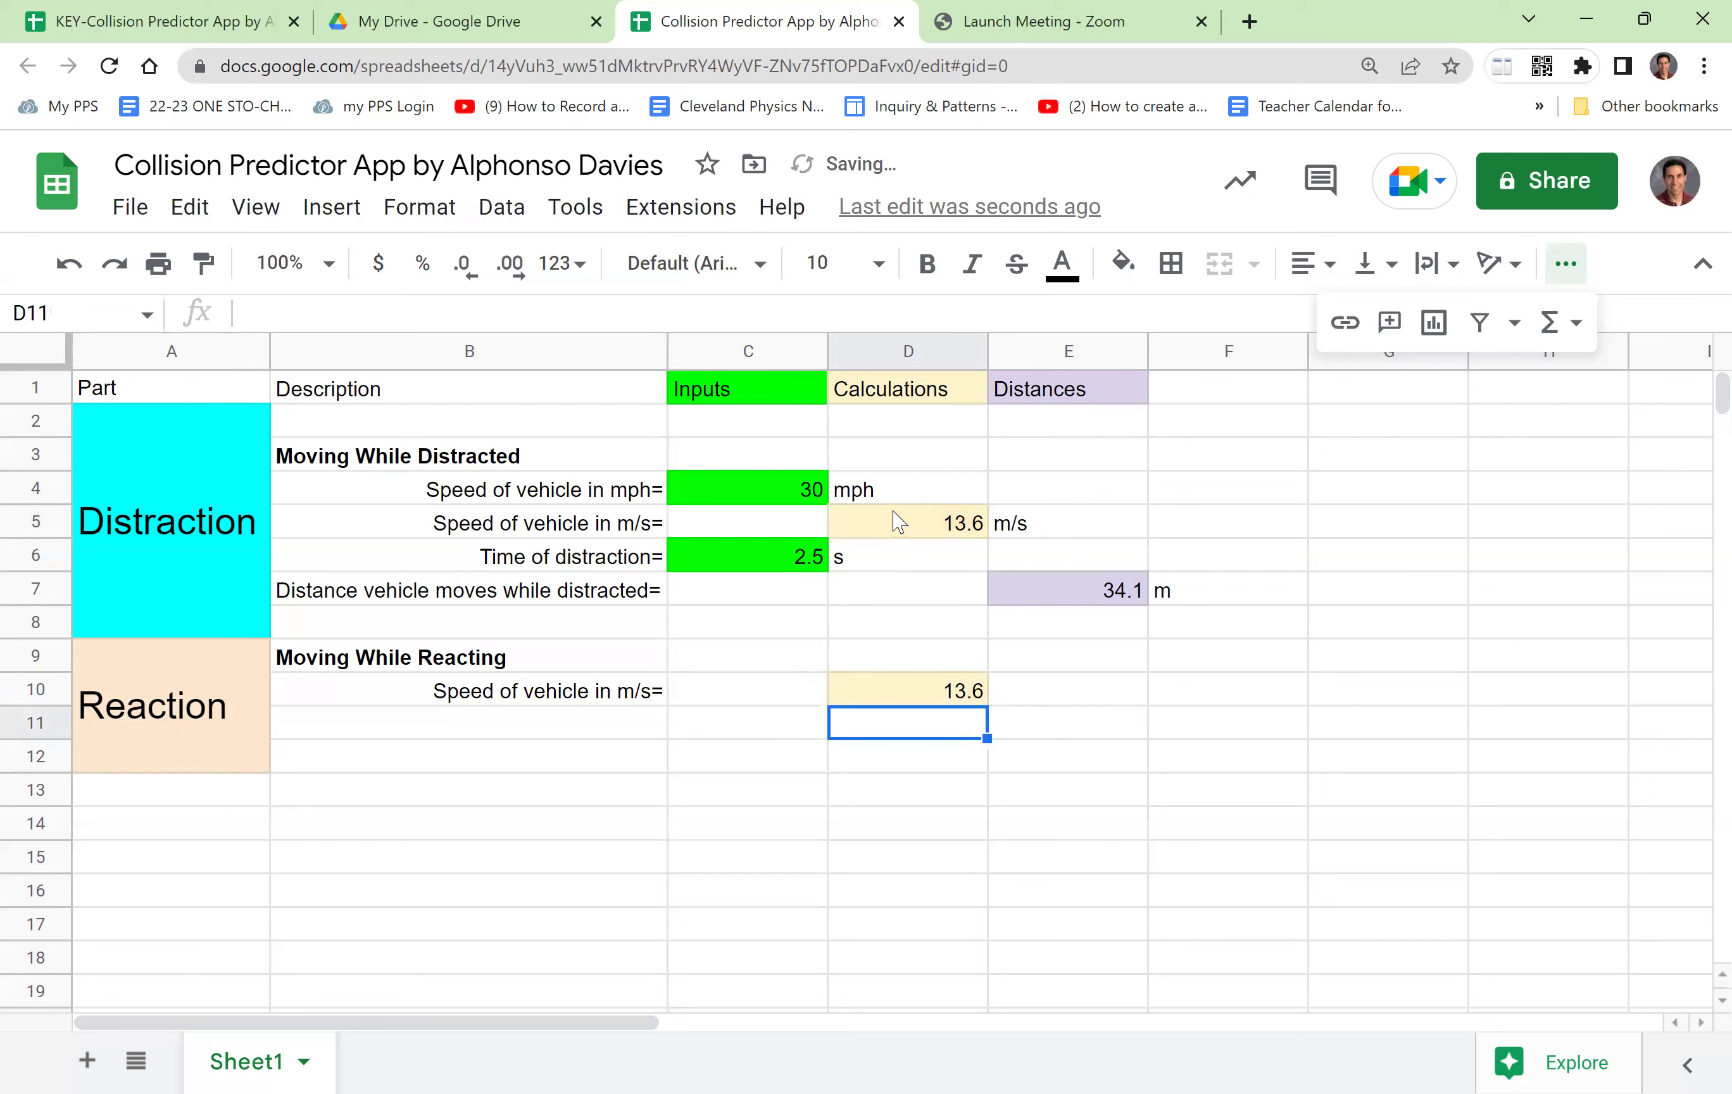
Enter the unit m/s in E10
click(1016, 693)
text(m/)
text(s)
key(BackSpace)
text(/s)
key(Return)
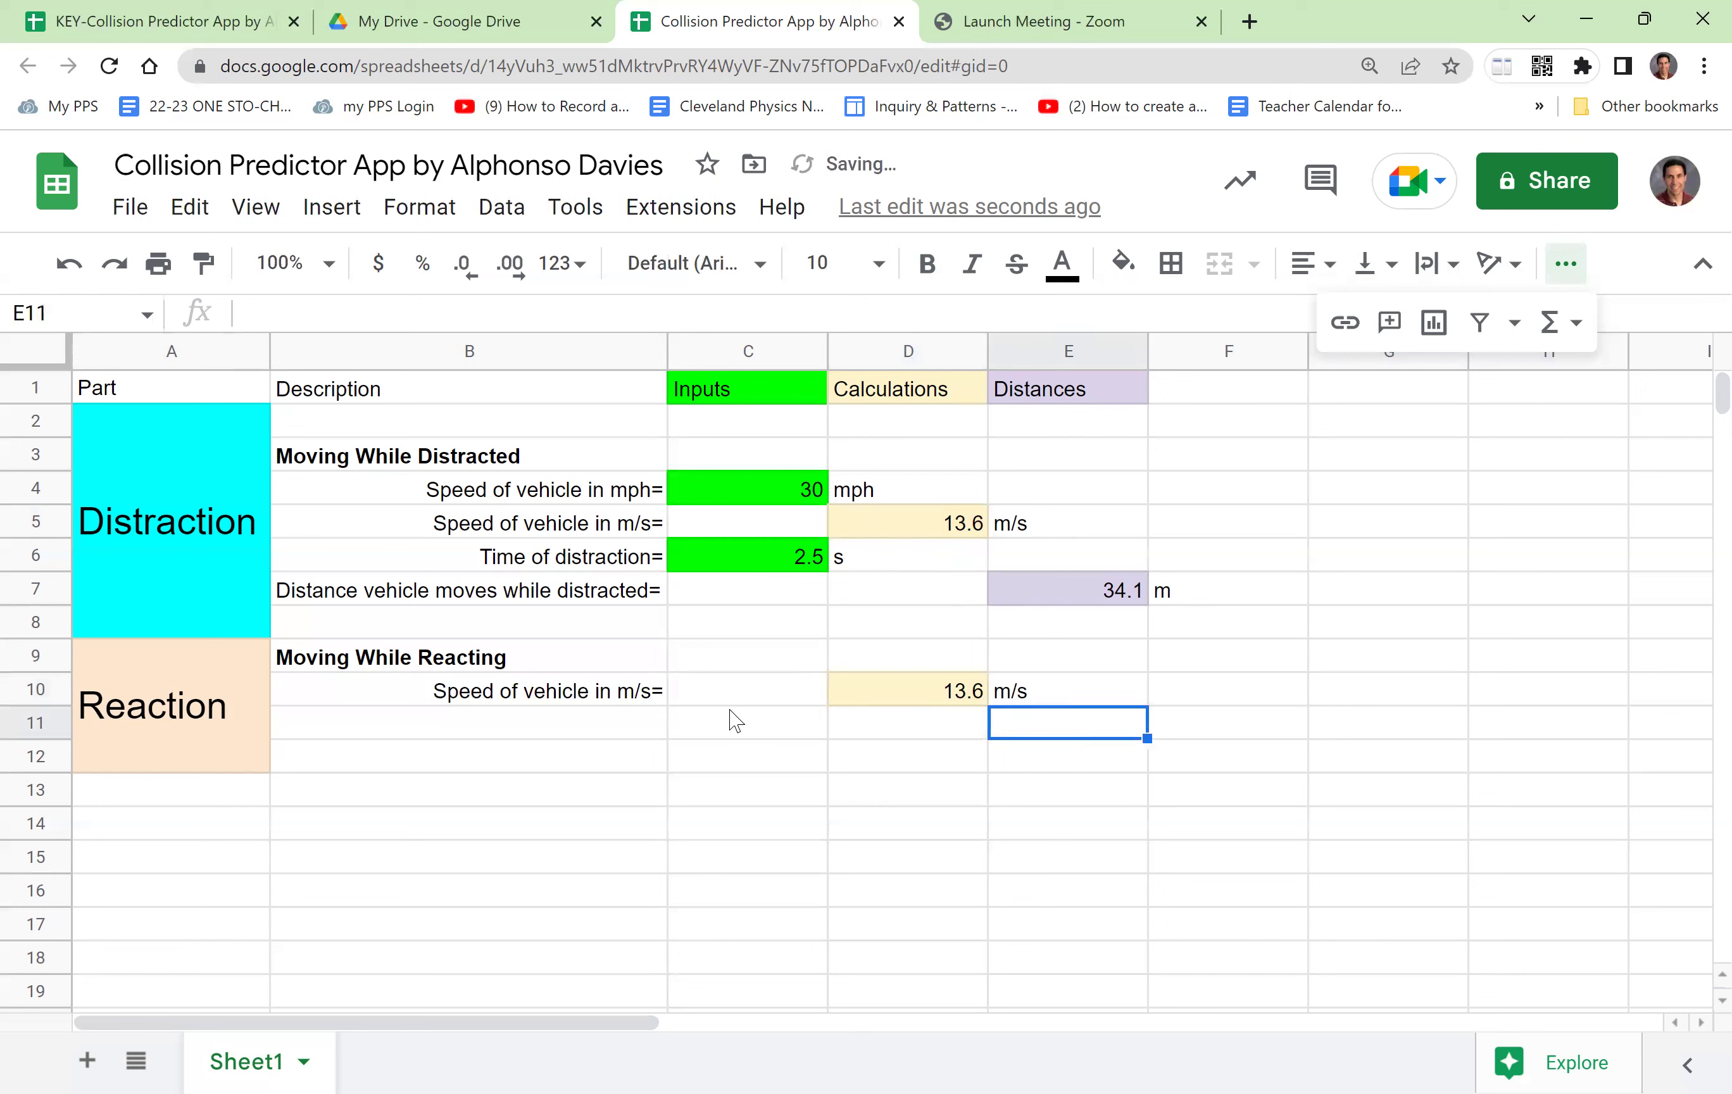
click(552, 723)
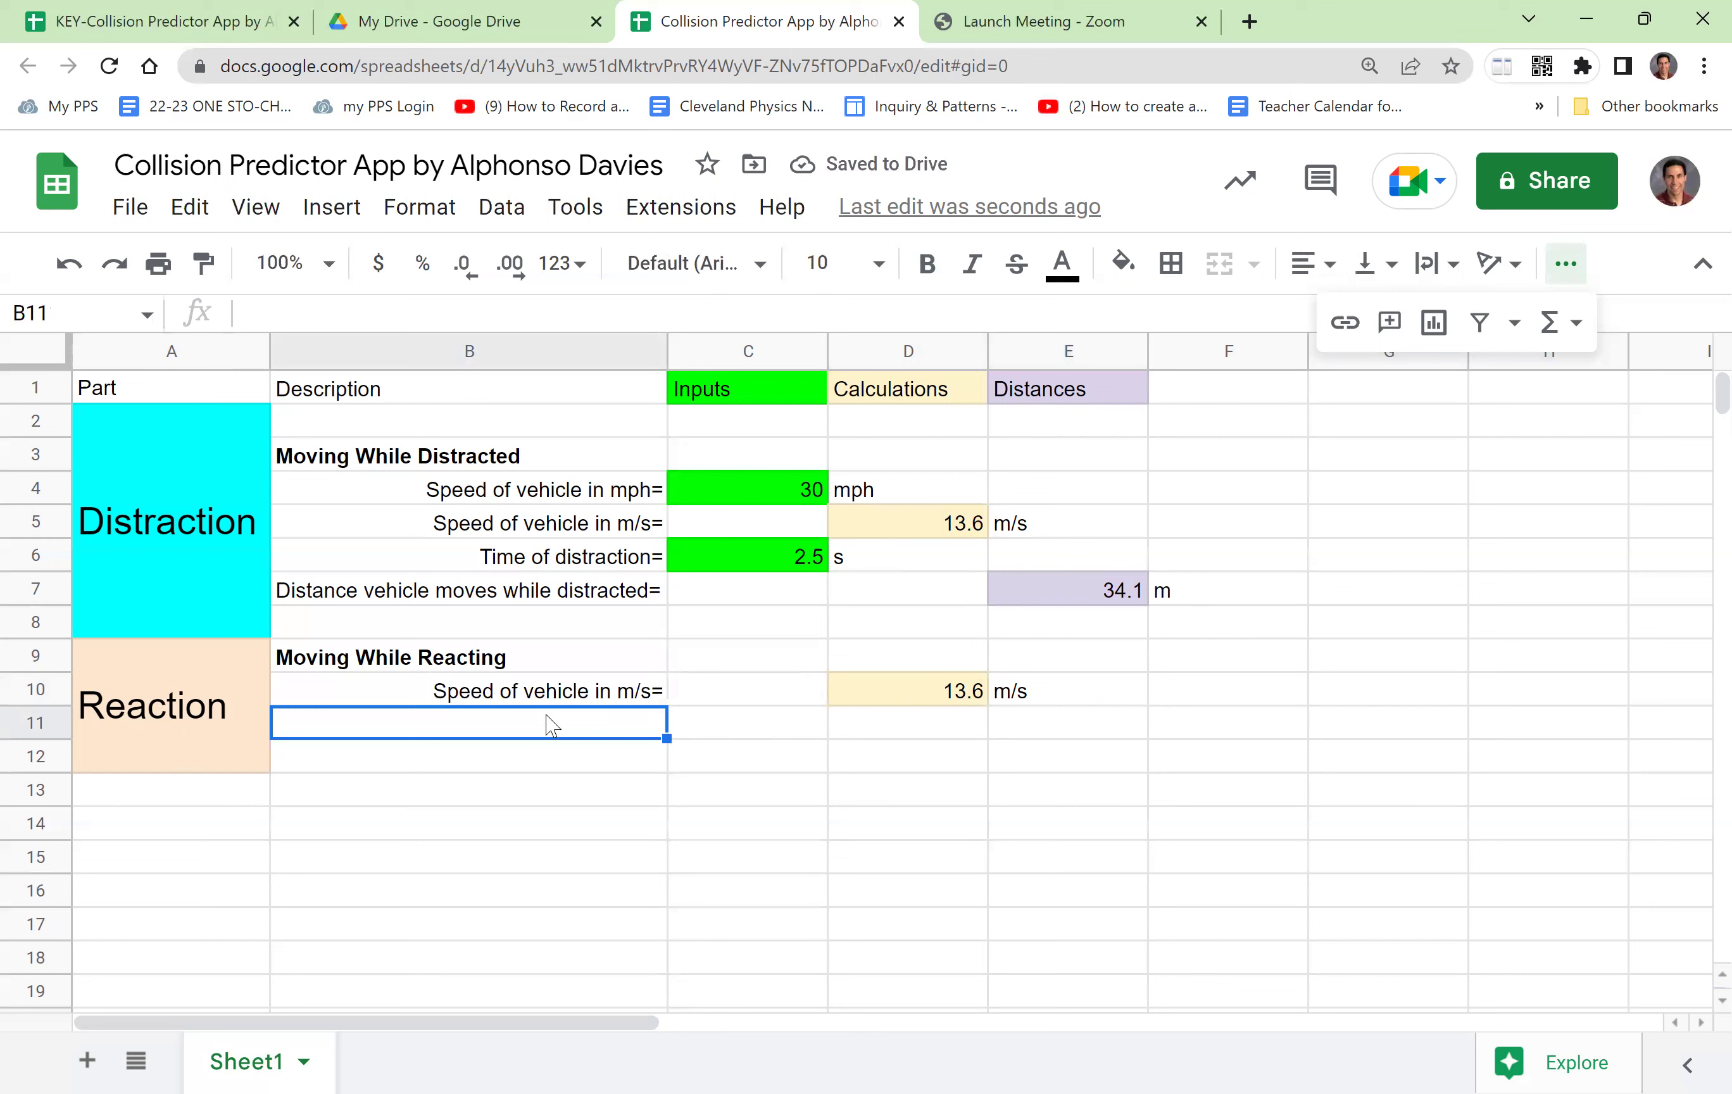
Enter 'Reaction Time=' in B11 and right-align it
text(Reaction T)
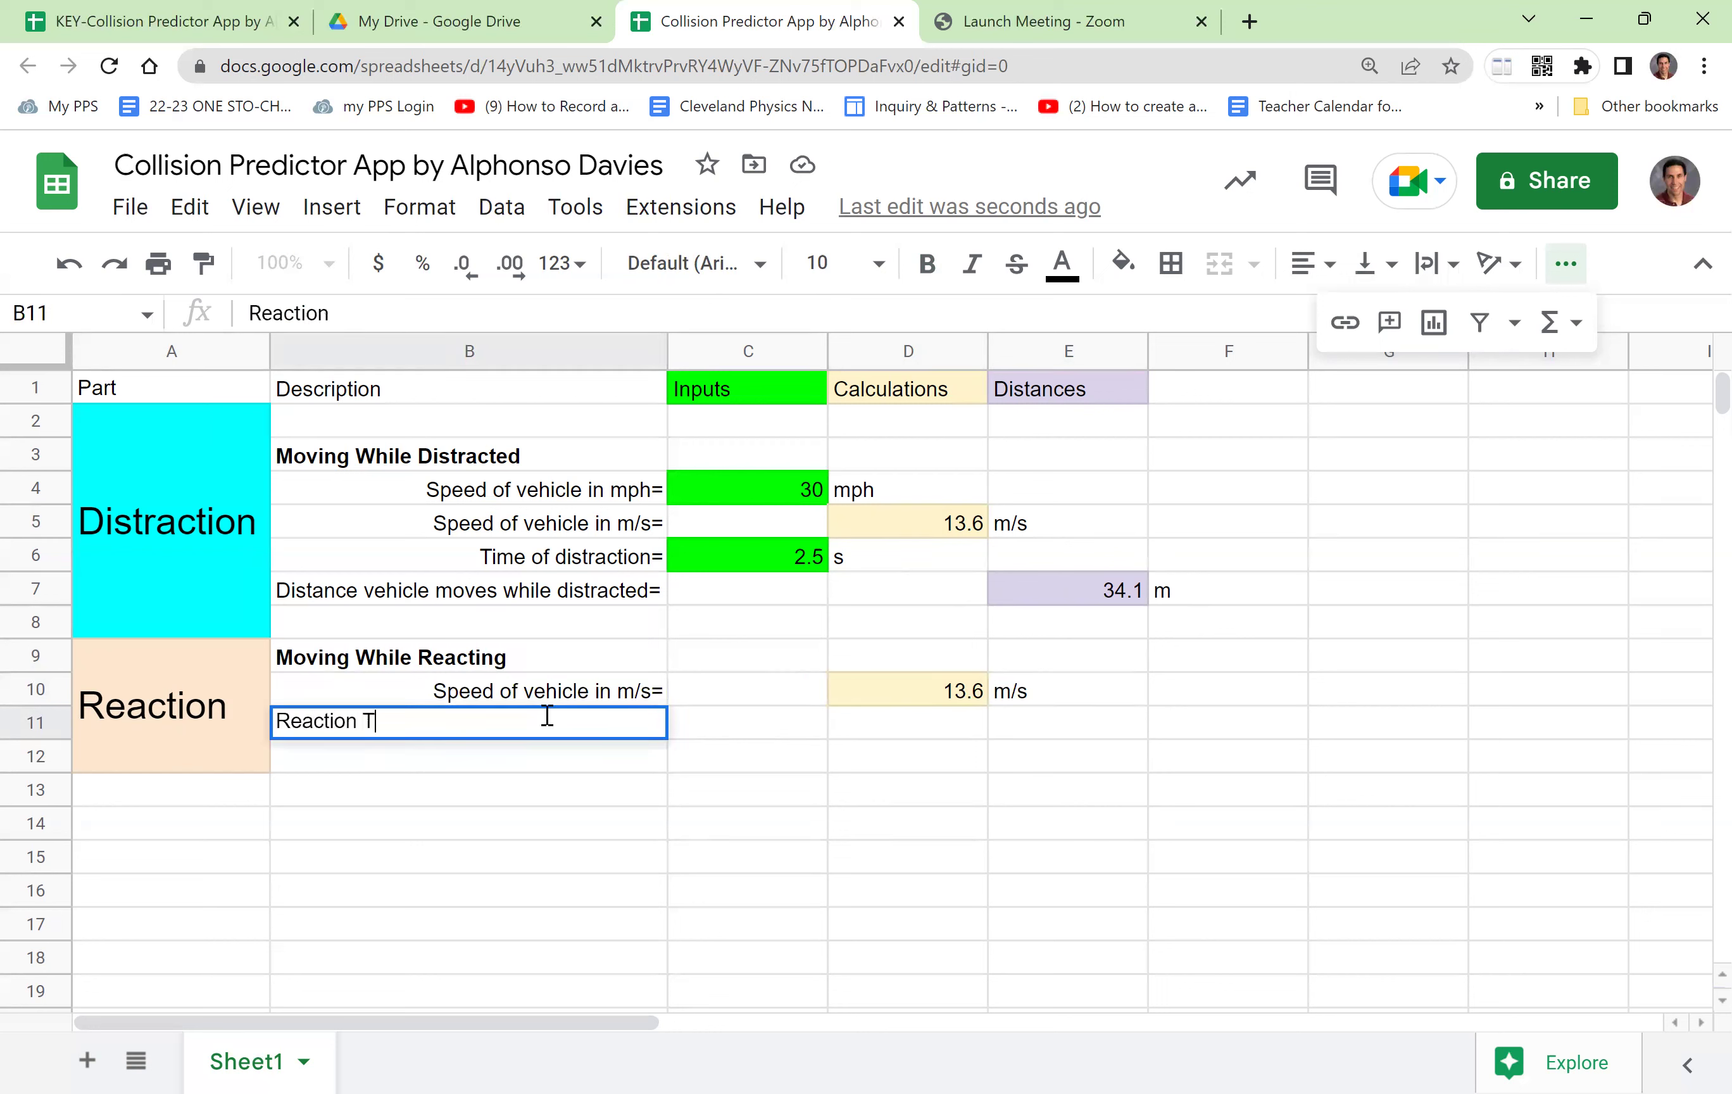
text(ime=)
key(Return)
click(552, 725)
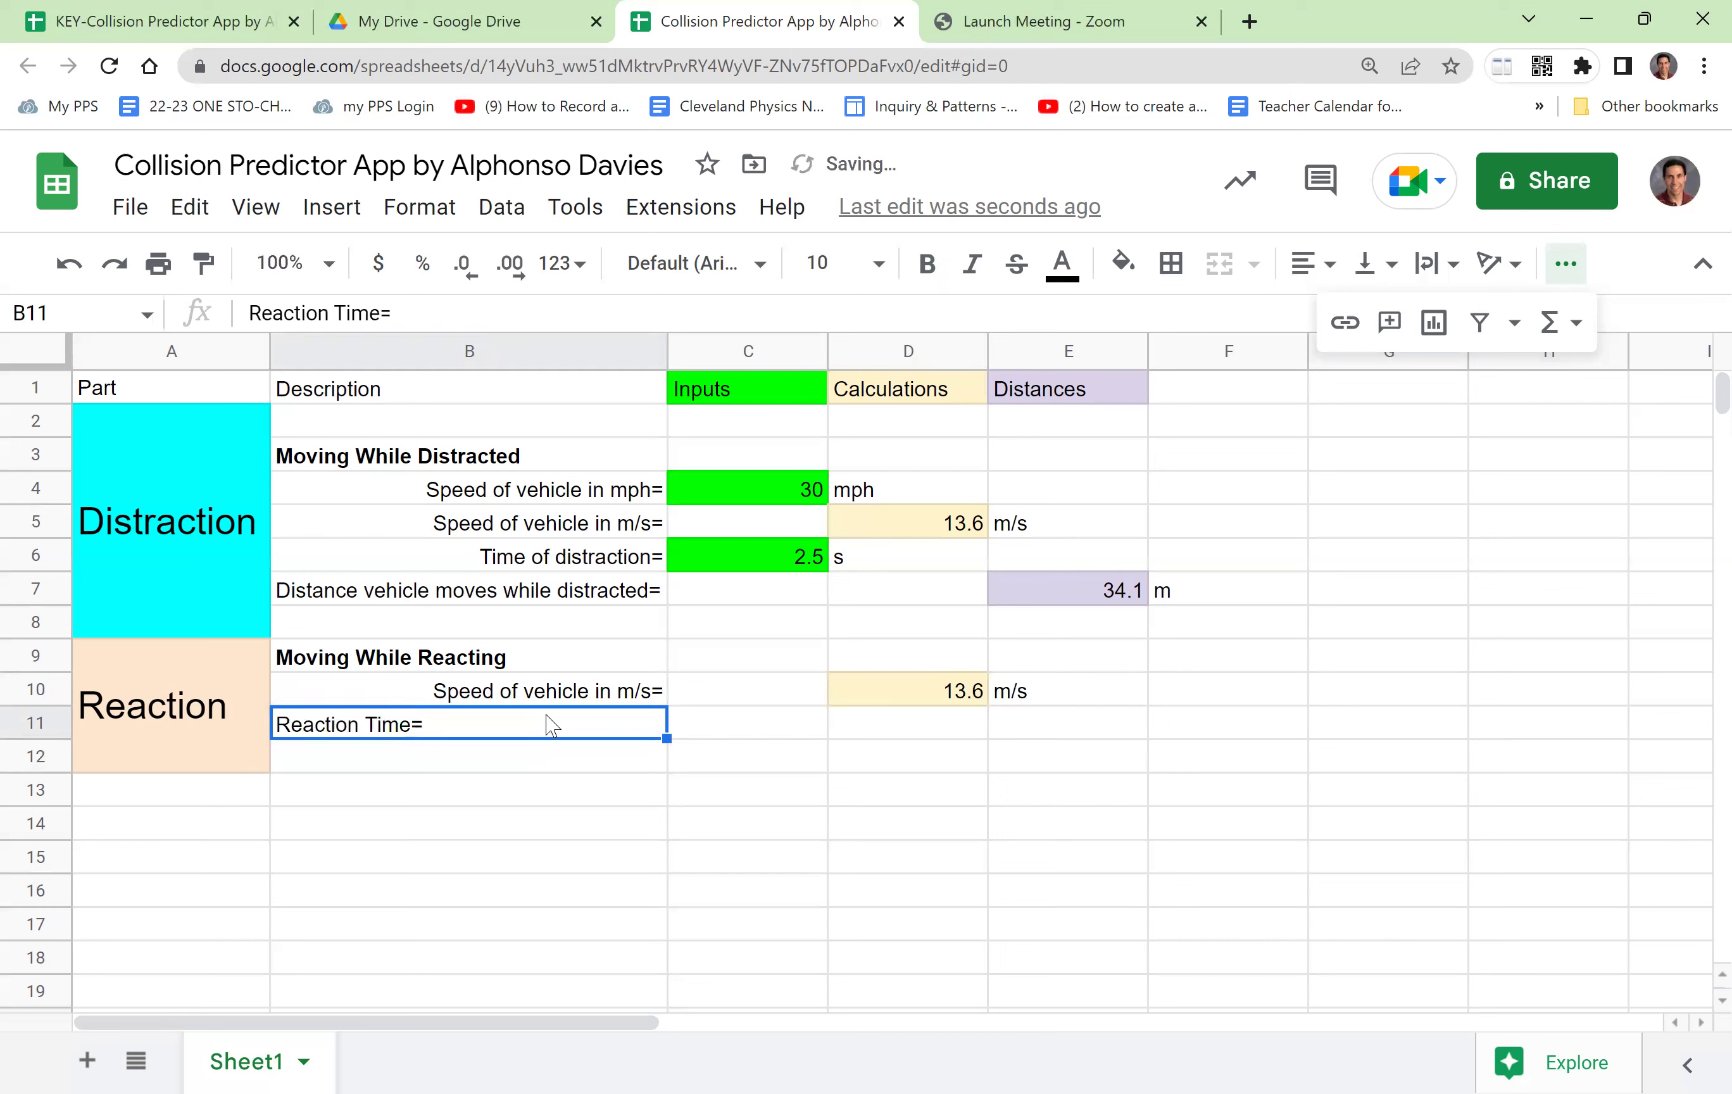
click(1330, 273)
click(1366, 322)
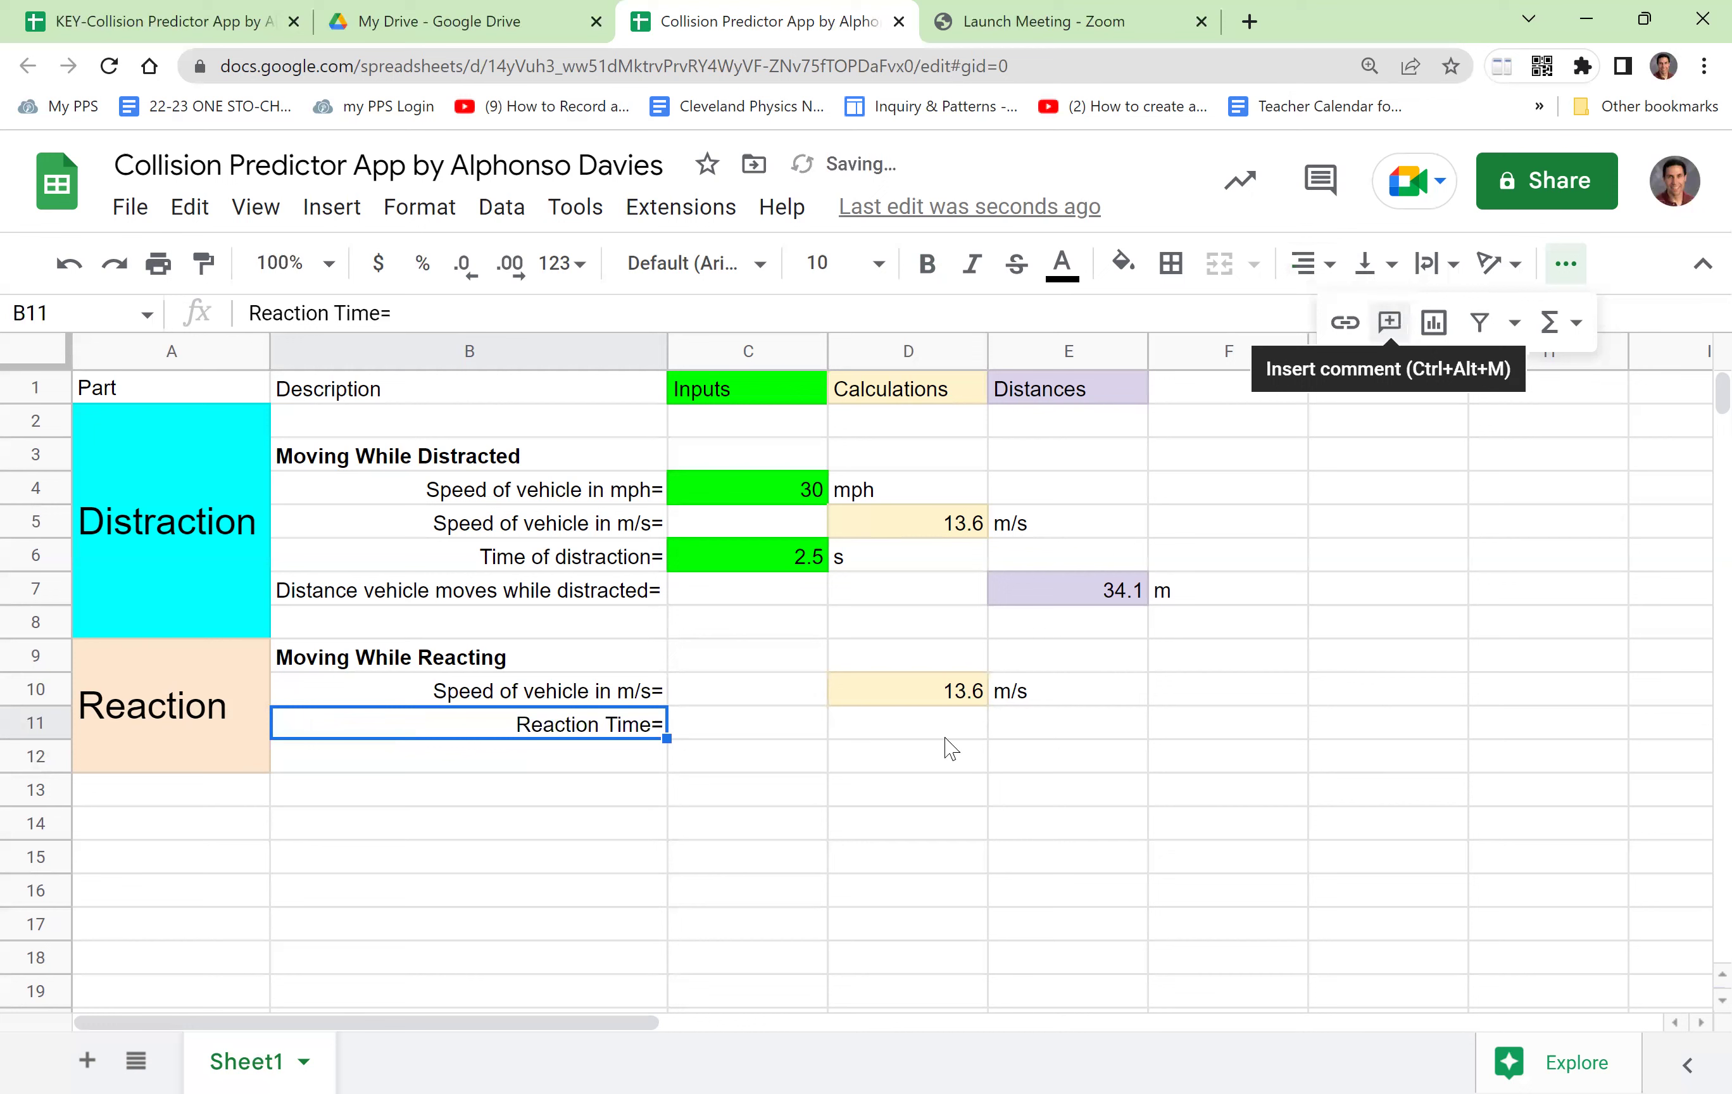
Fill C11 green, enter the reaction time 0.35, and add the unit s in D11
click(730, 727)
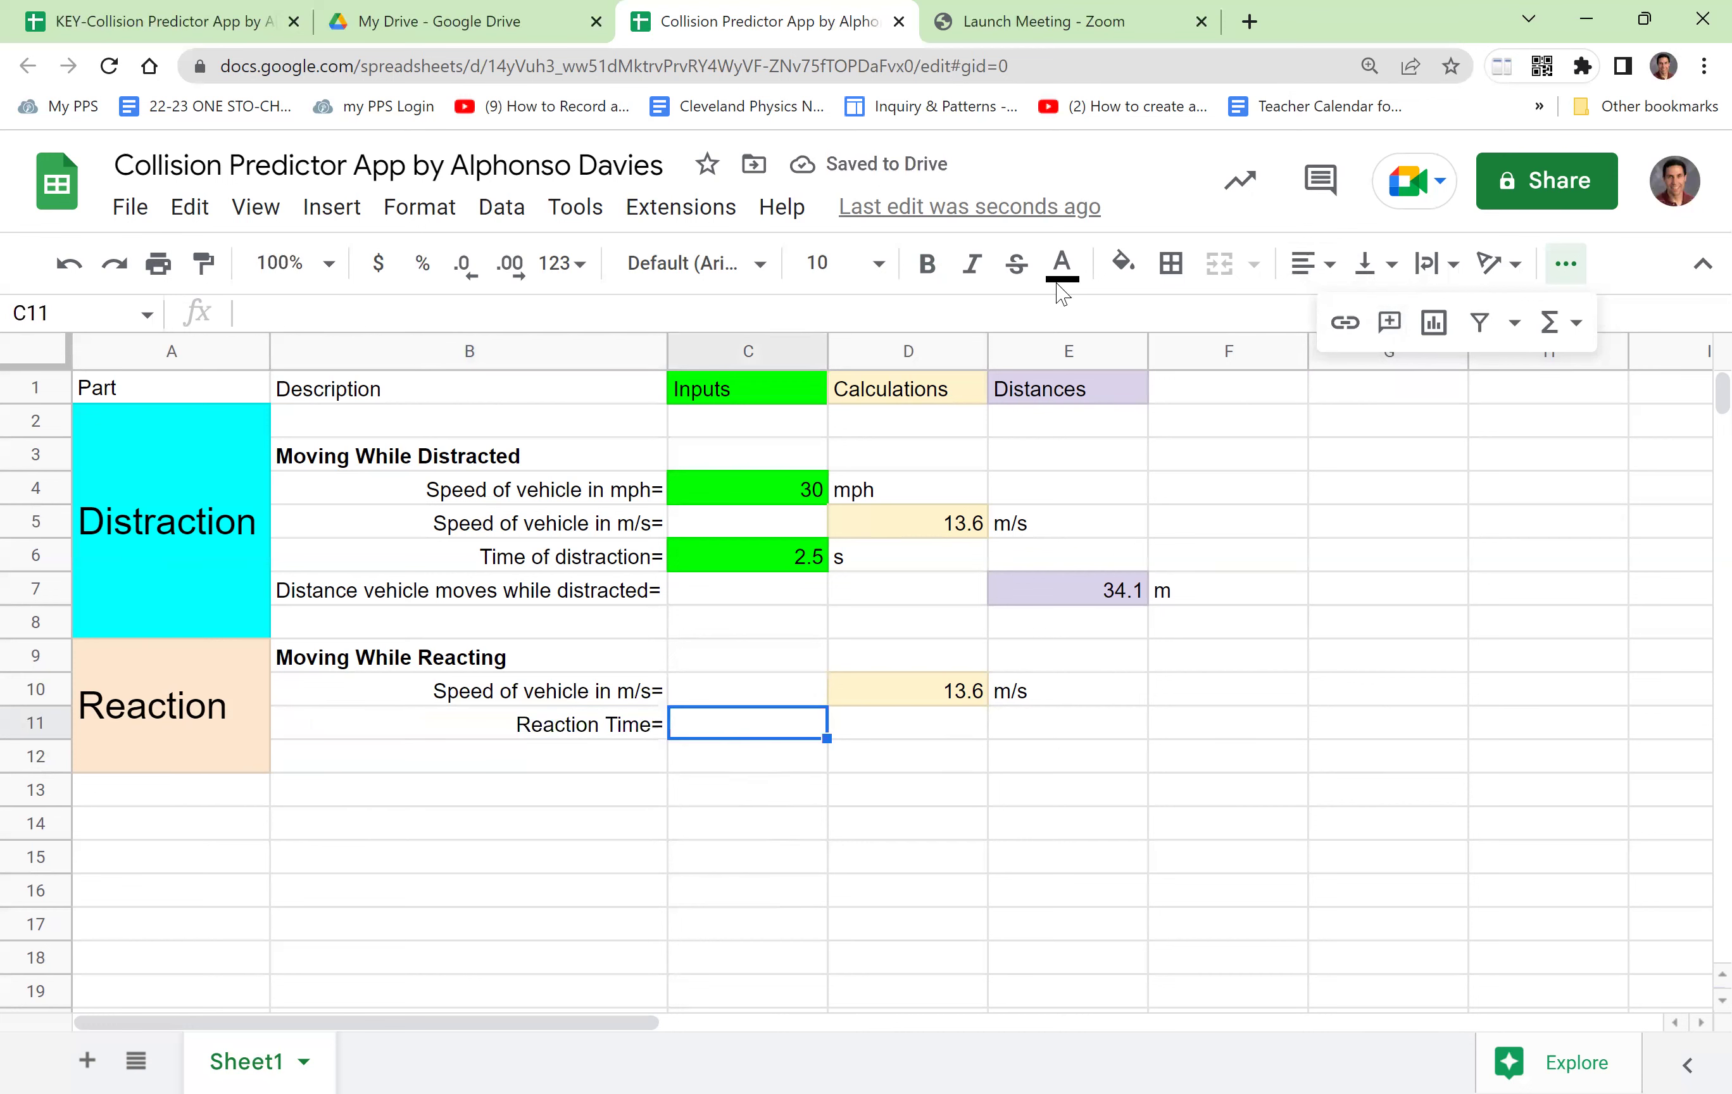
click(1121, 262)
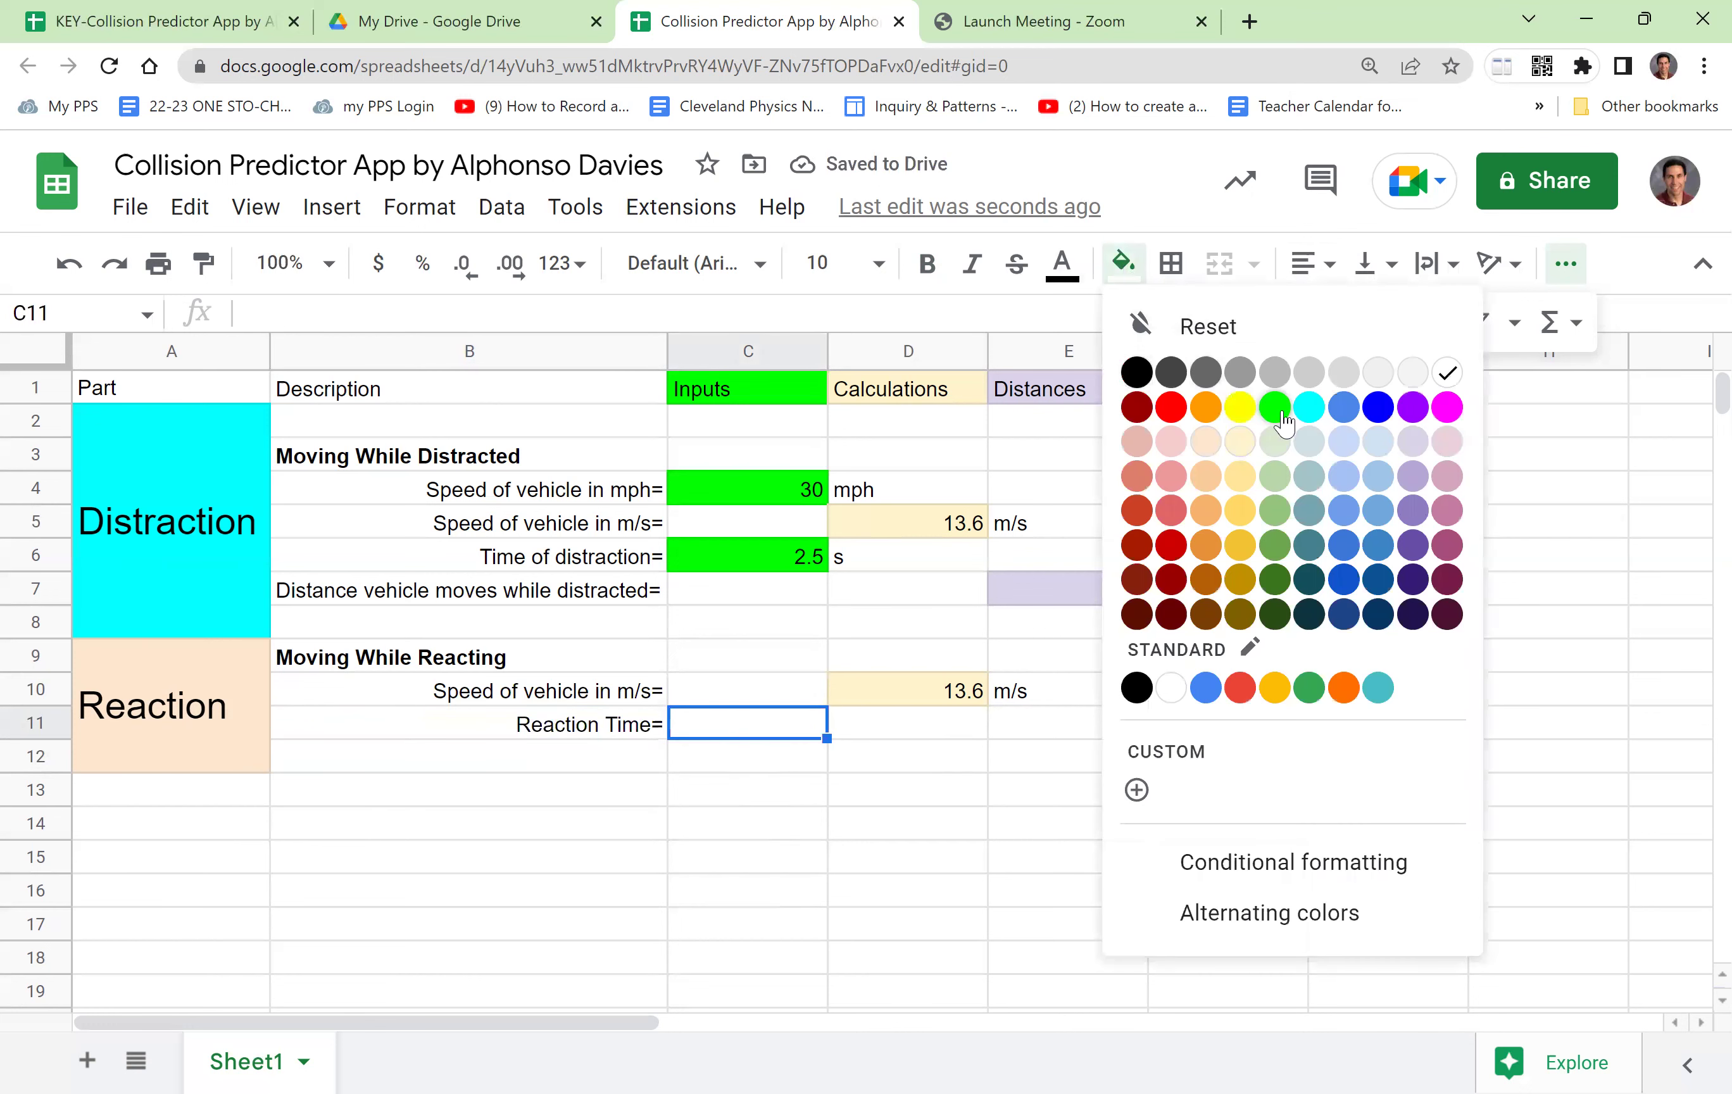
click(1275, 407)
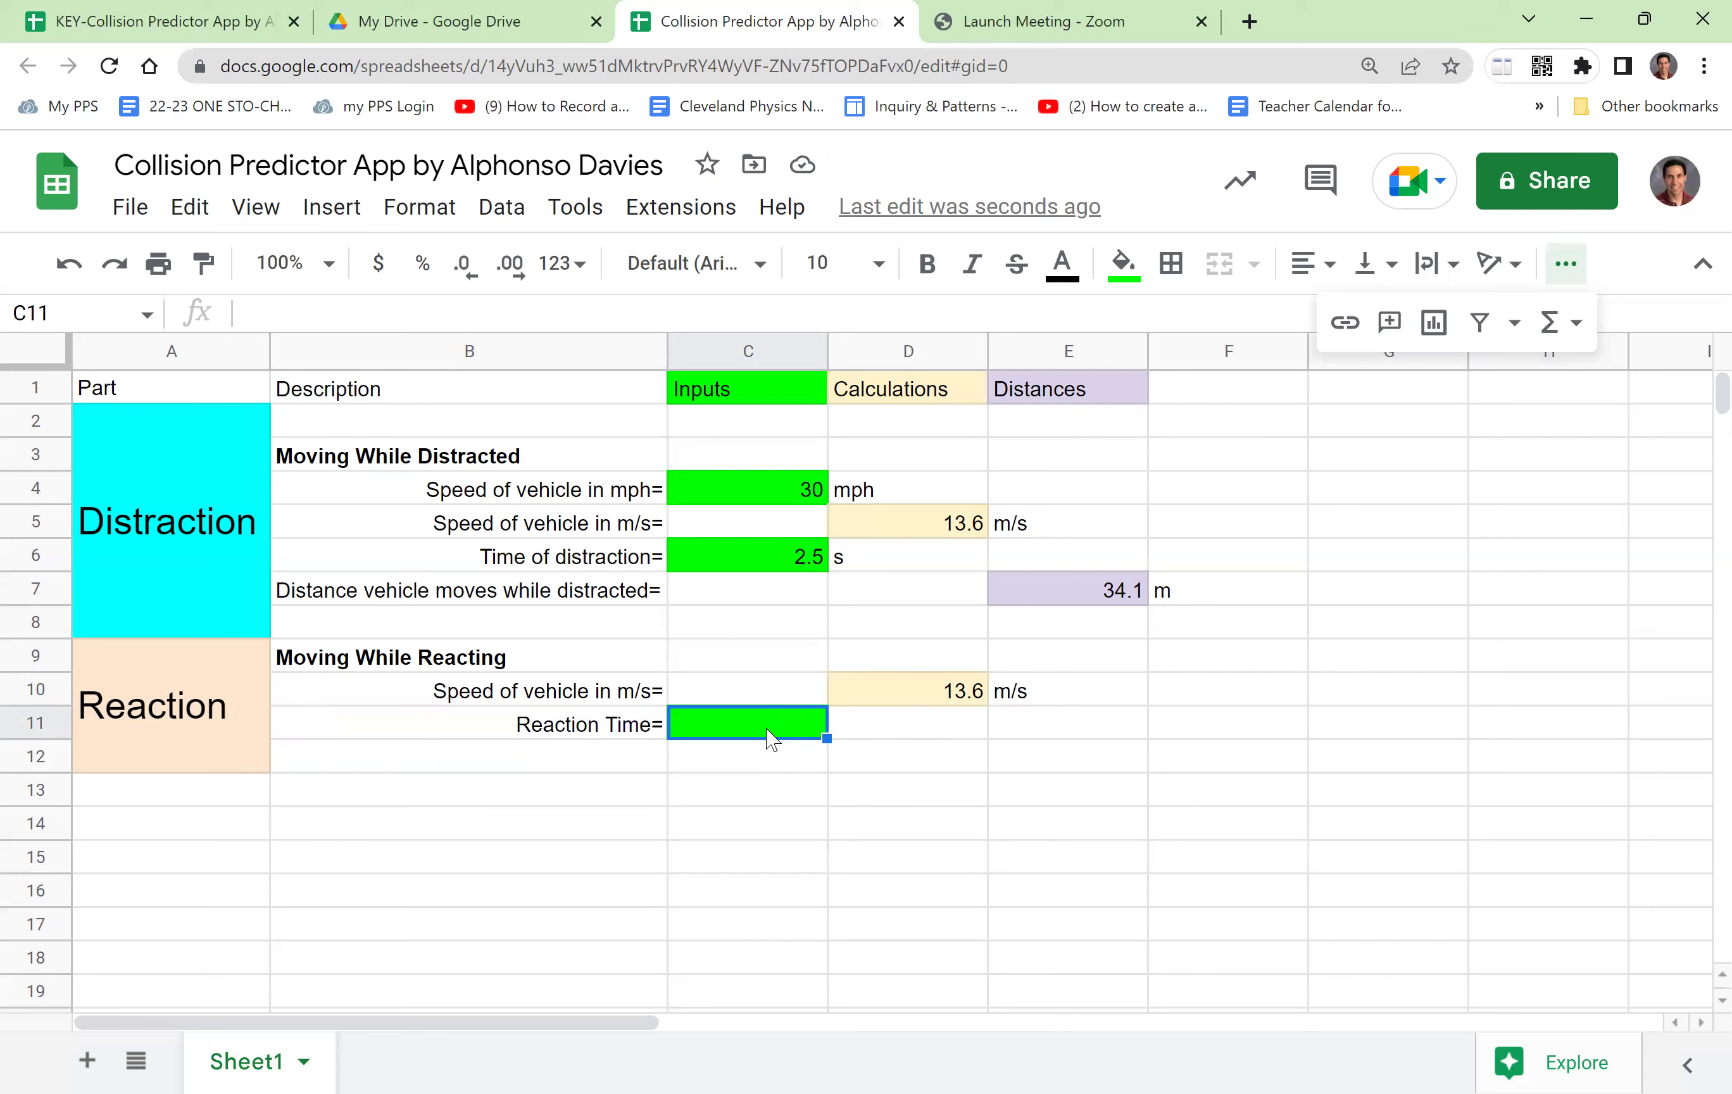
text(0.)
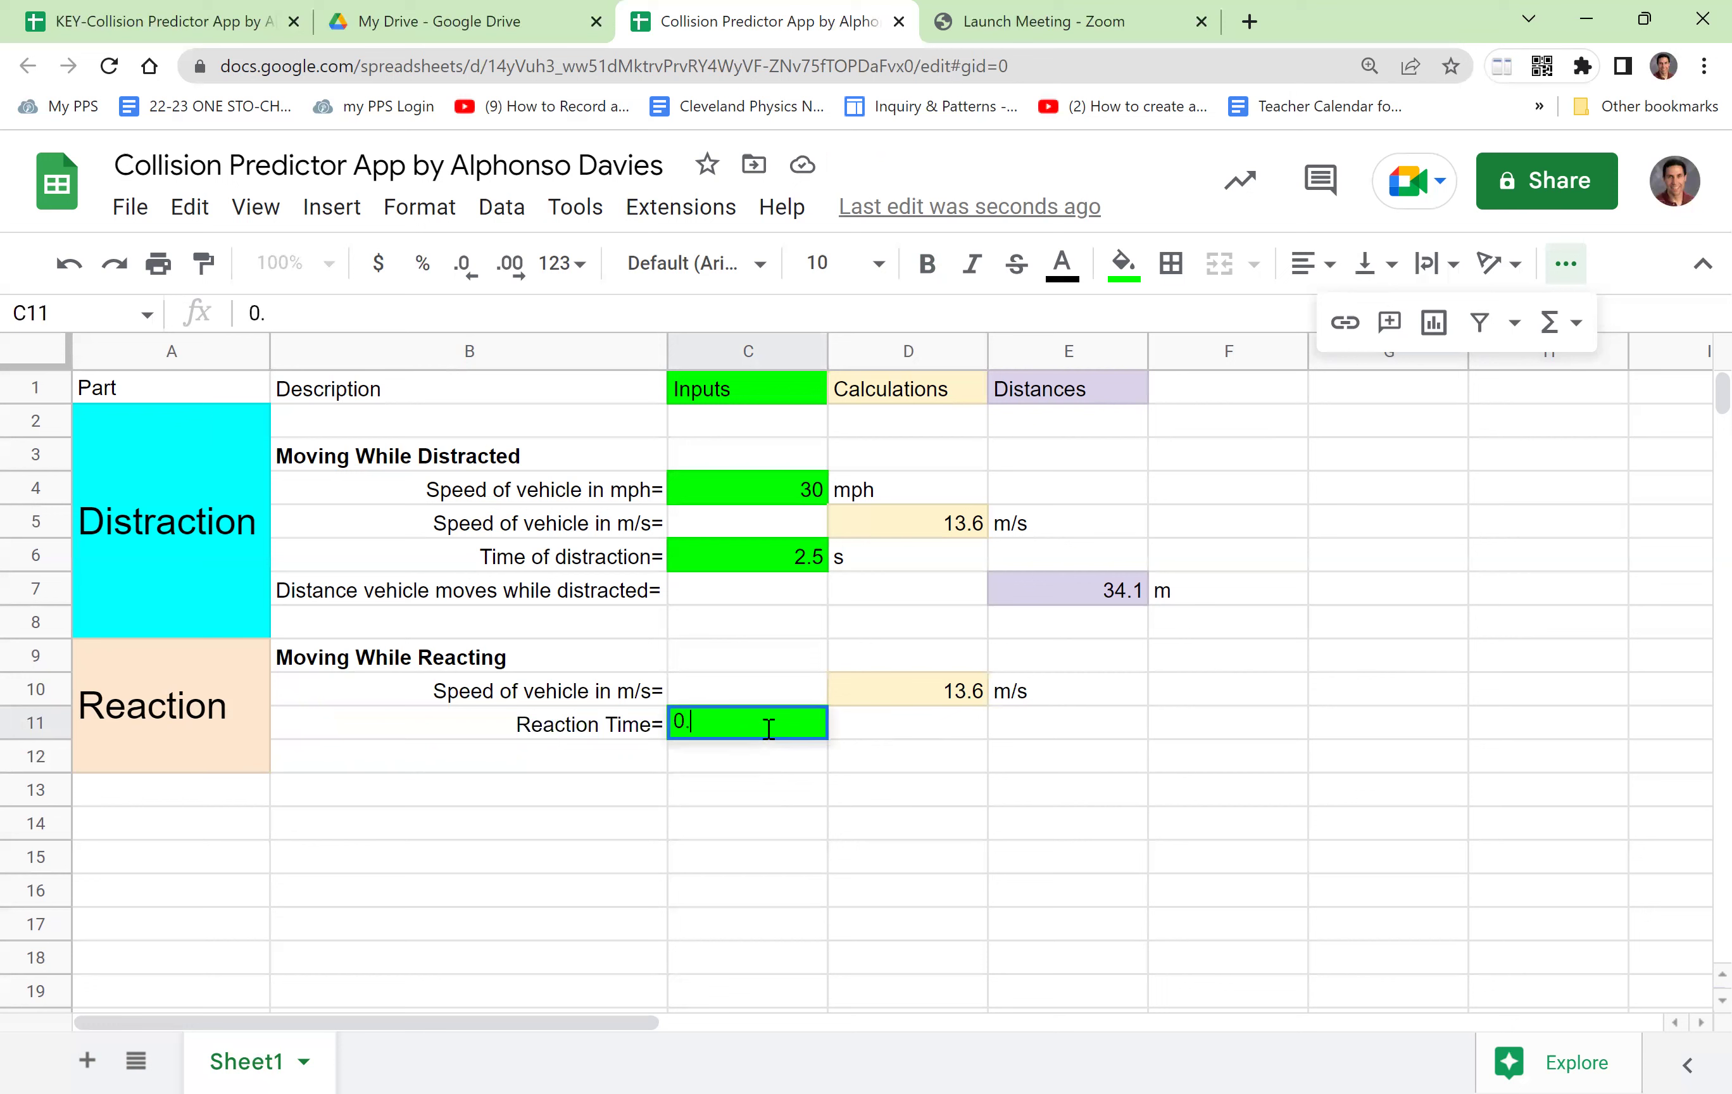
text(35)
key(Return)
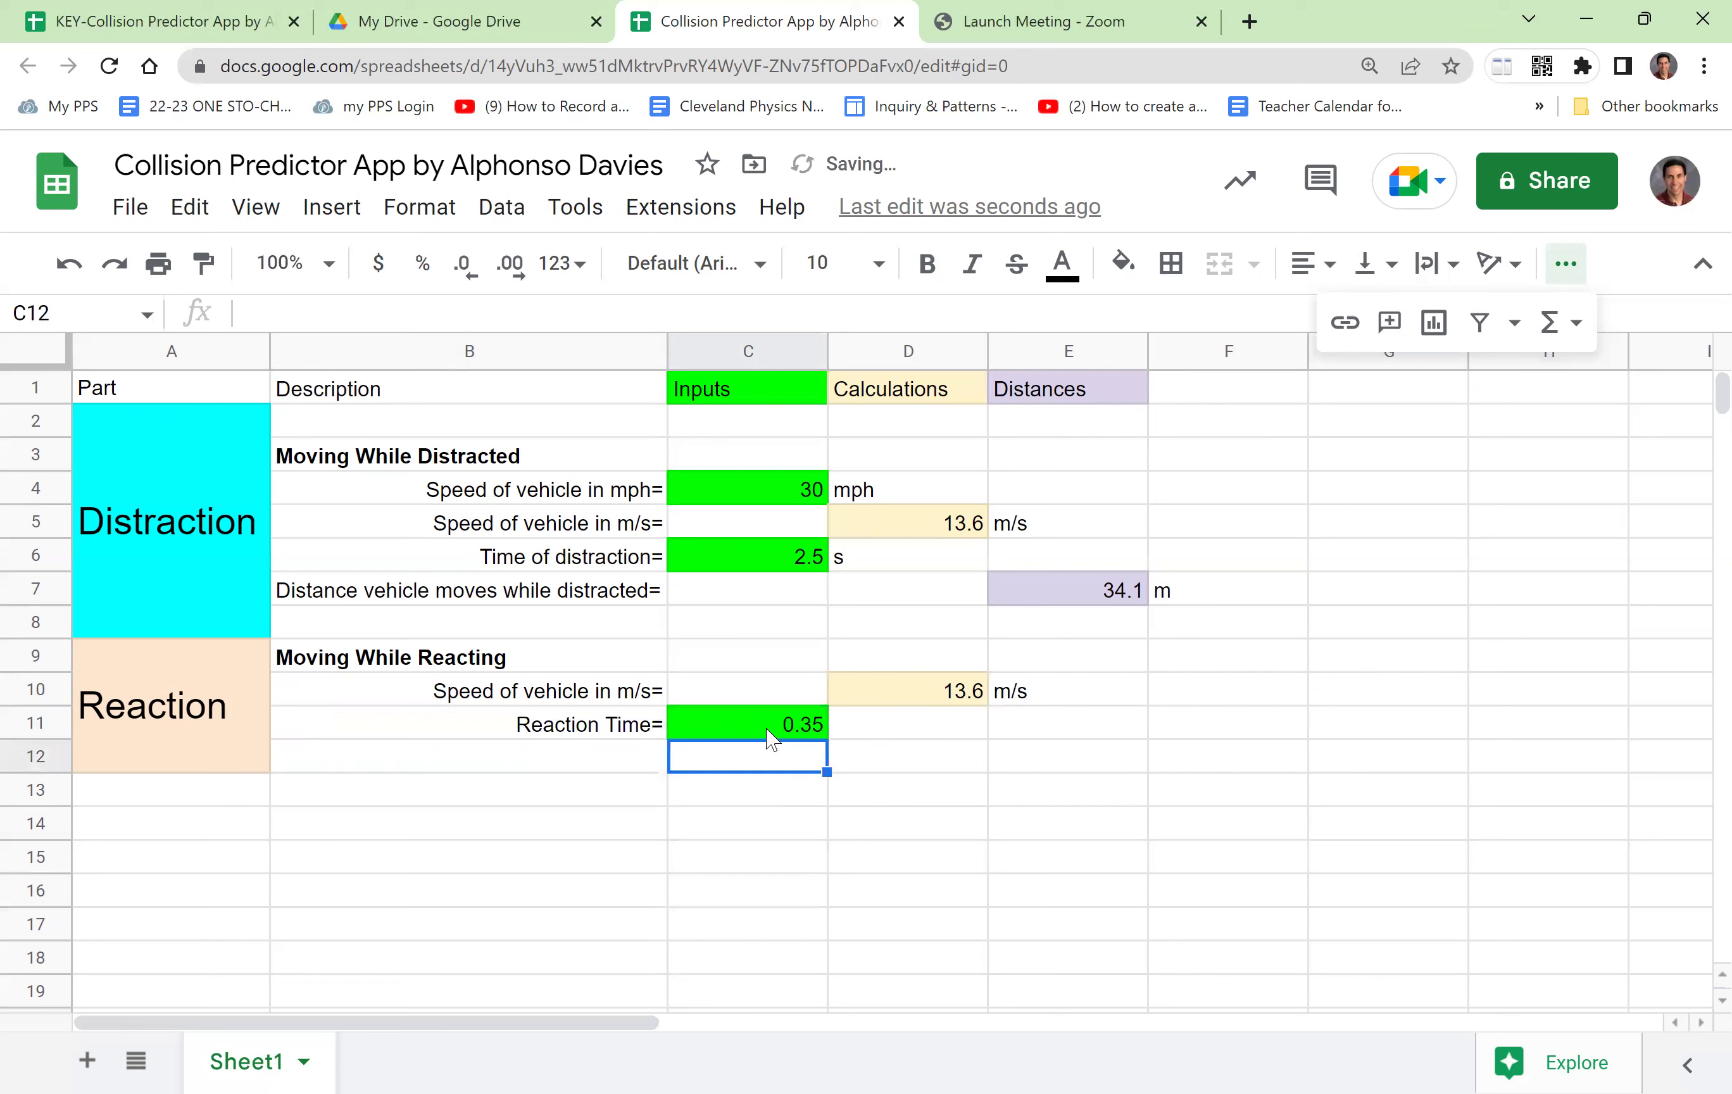
click(880, 727)
text(s)
key(Return)
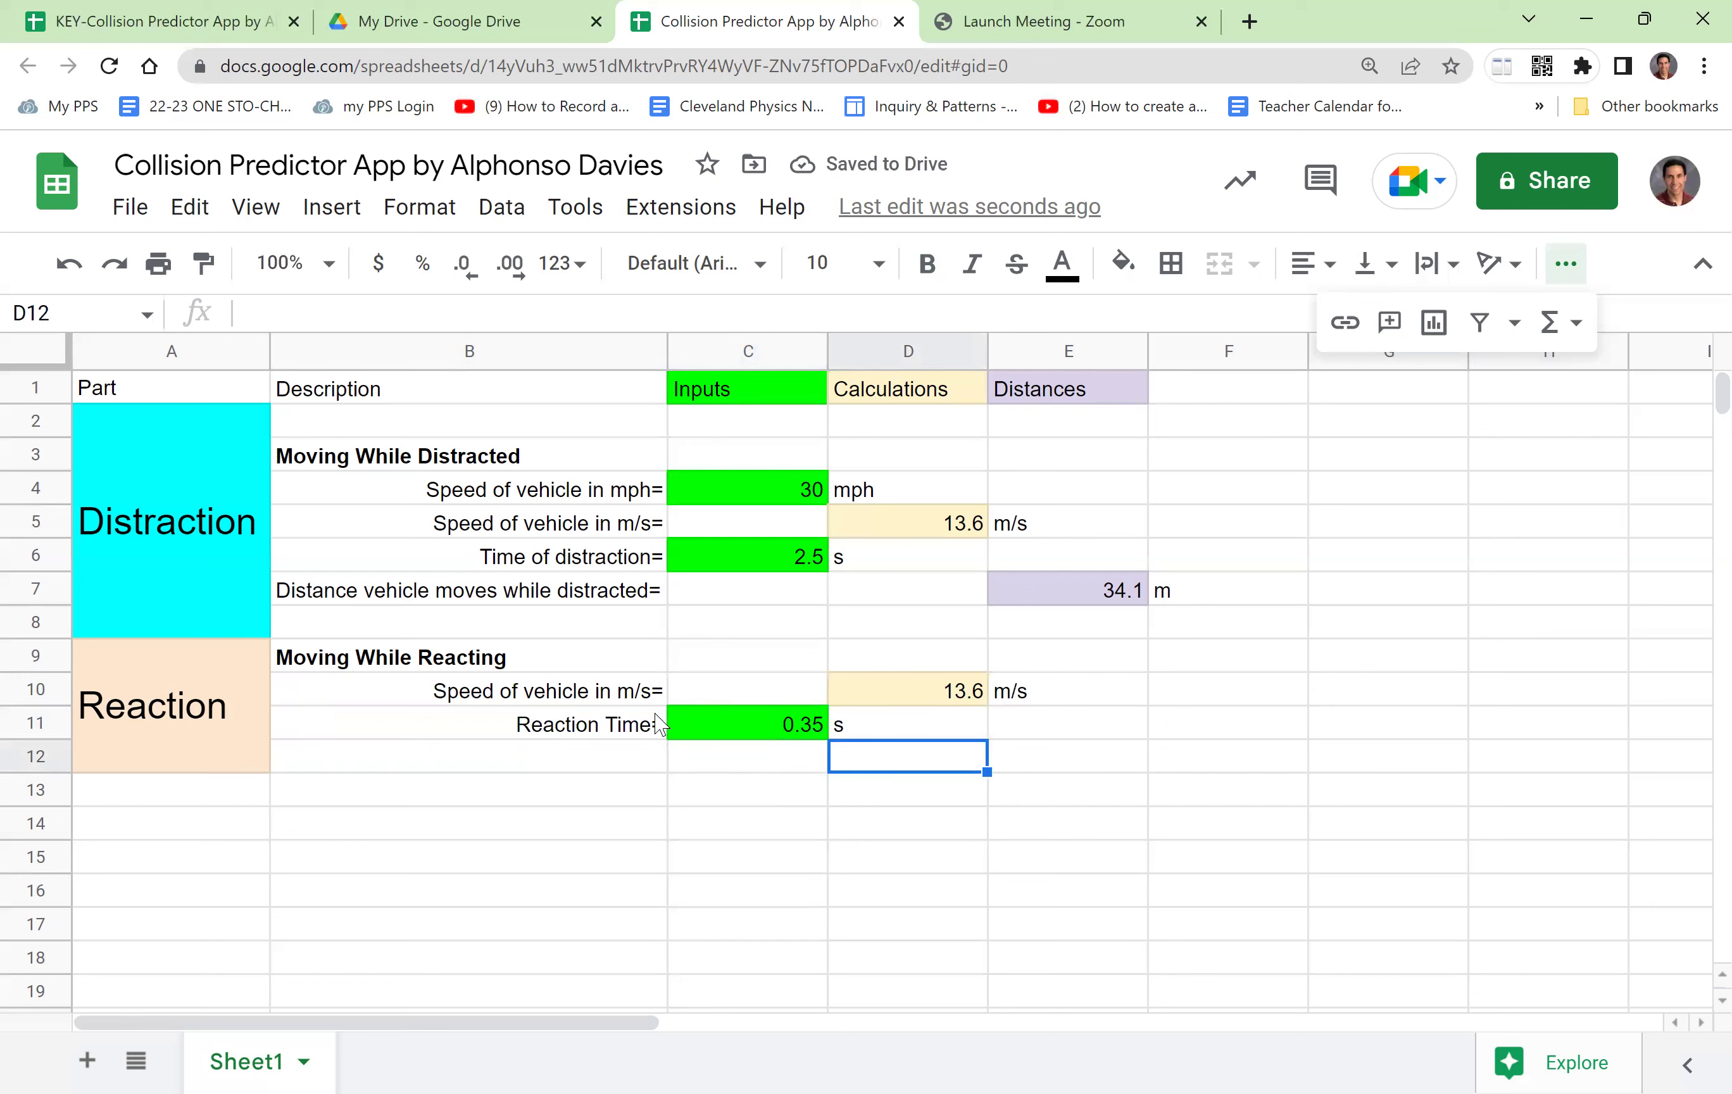
Enter 'Distance vehicle moves while reacting=' in B12 and right-align it
click(488, 759)
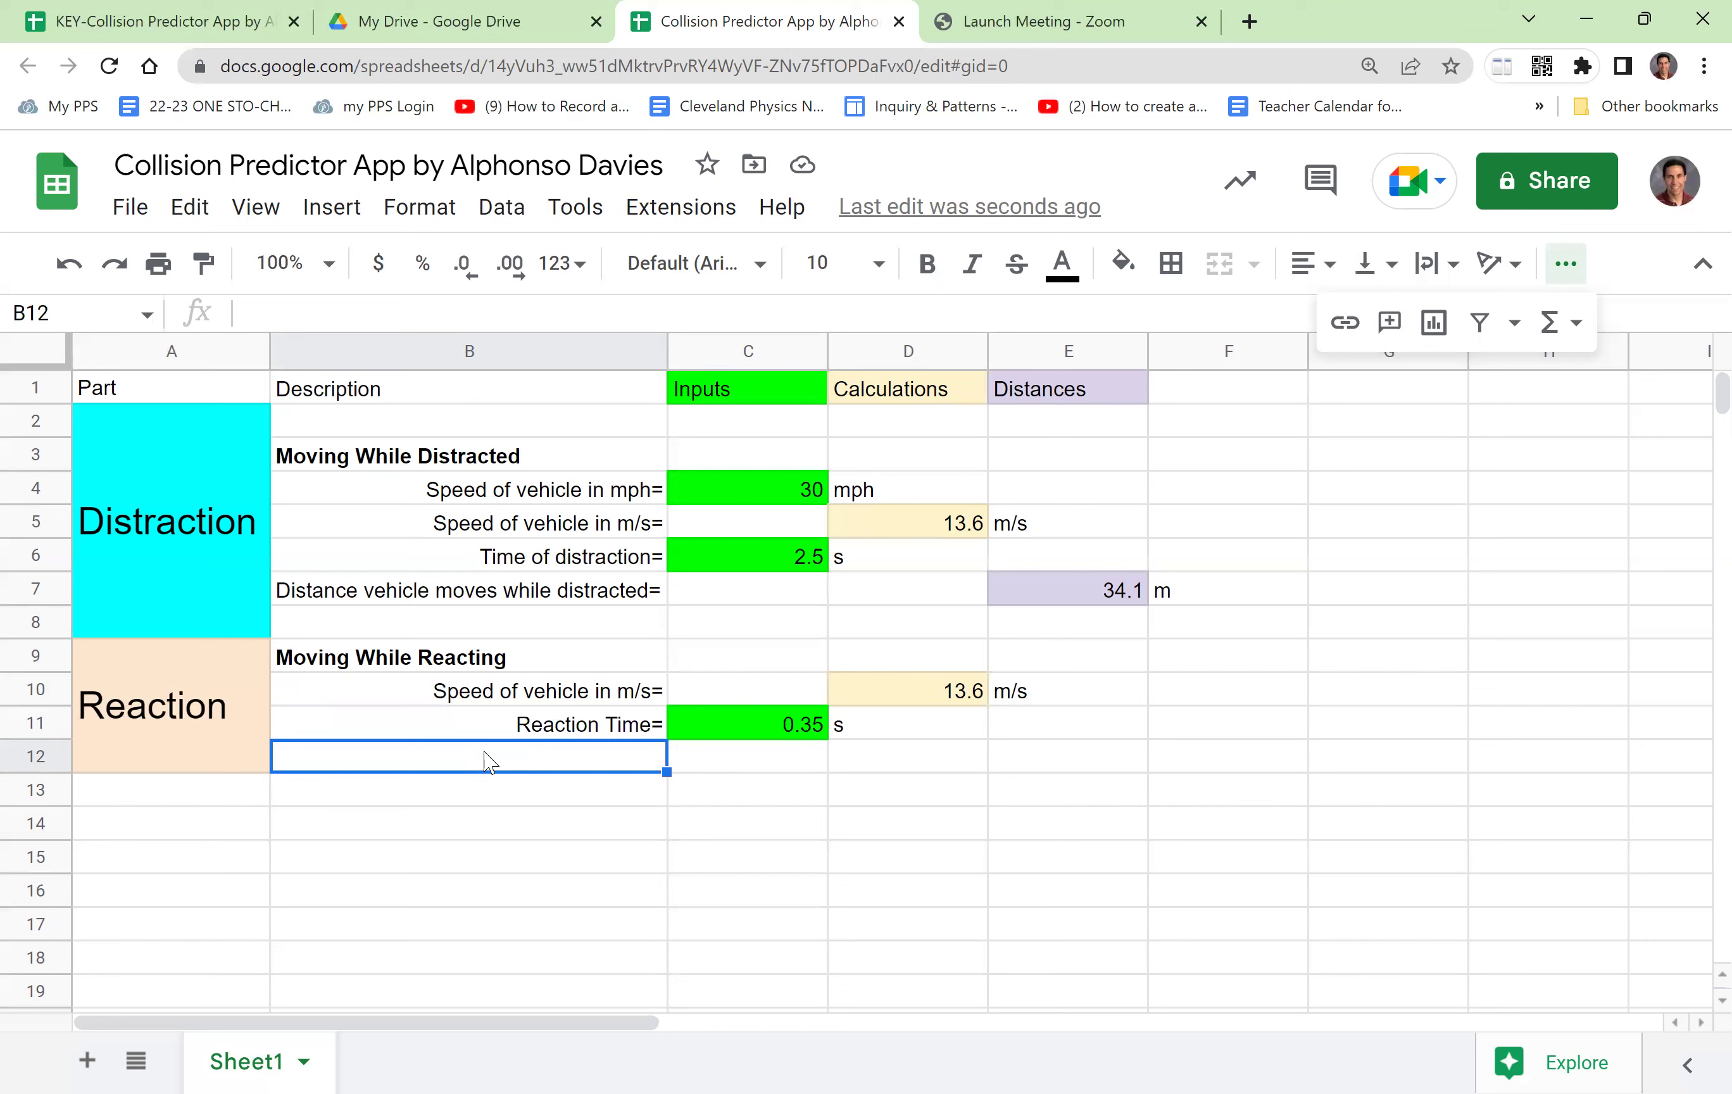
text(Distance )
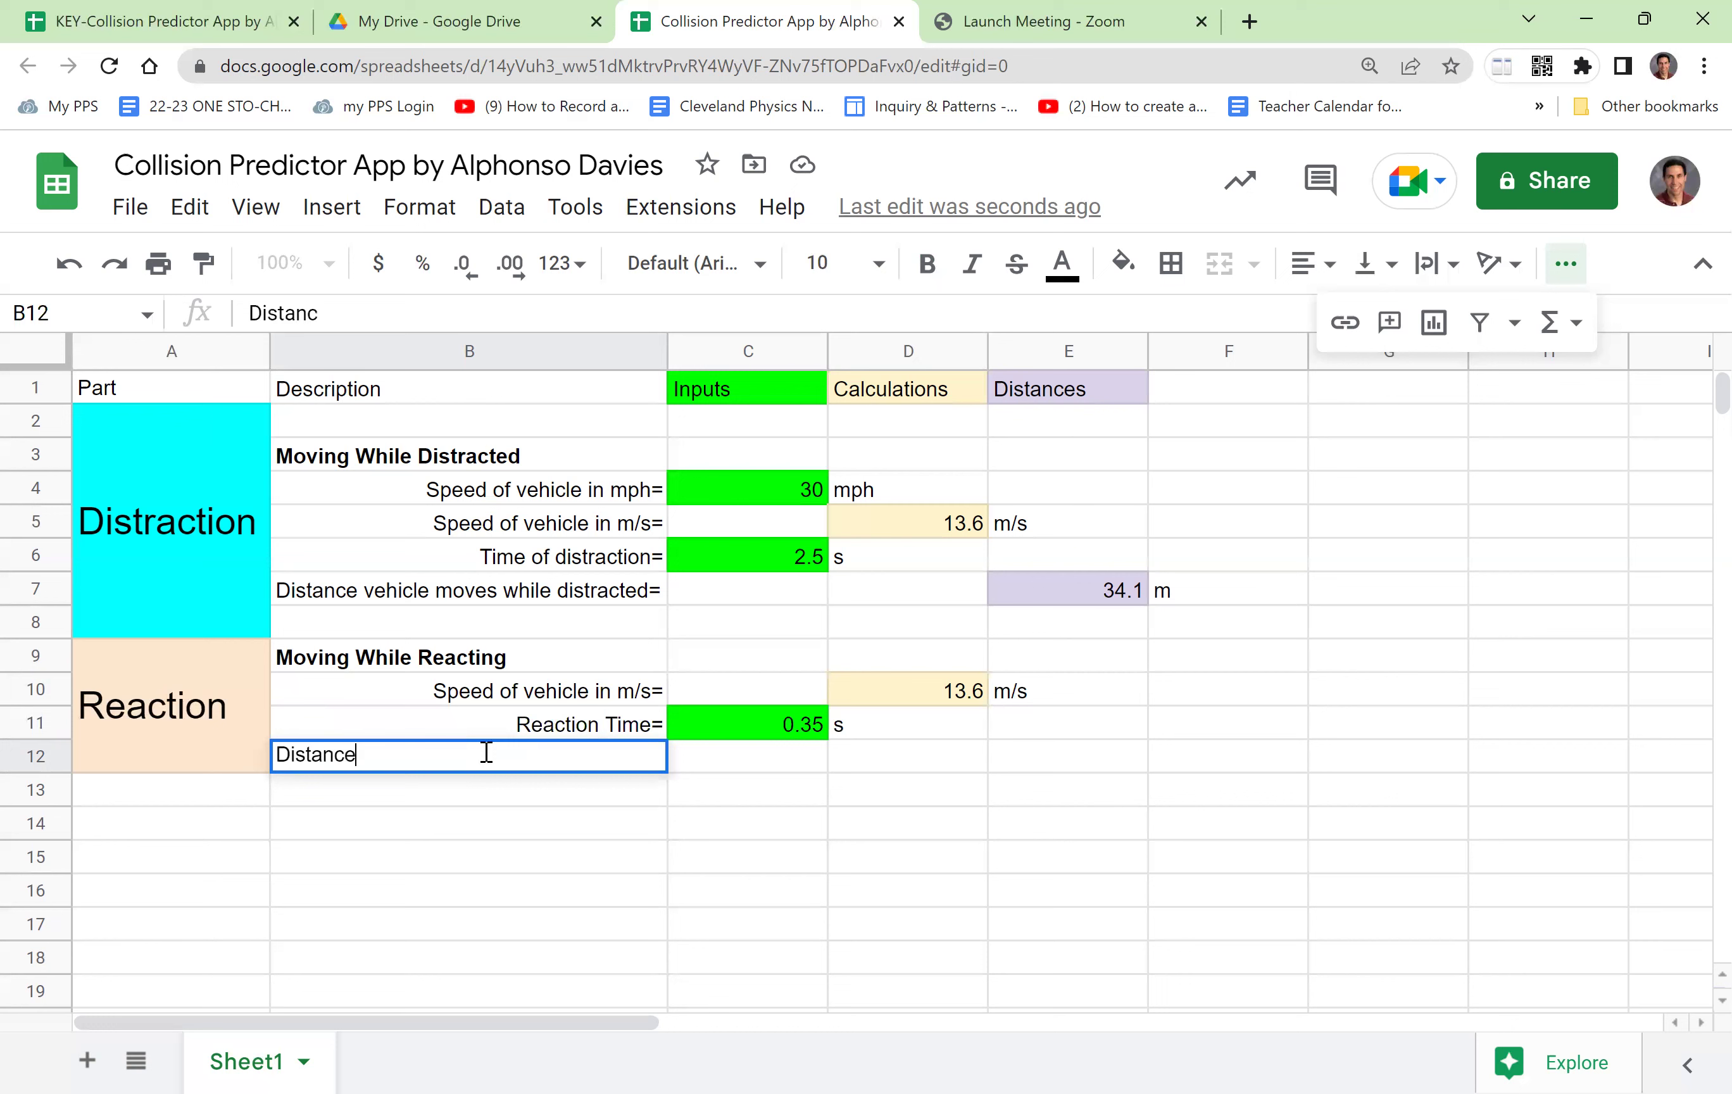
text(vehicle moves)
text(while d)
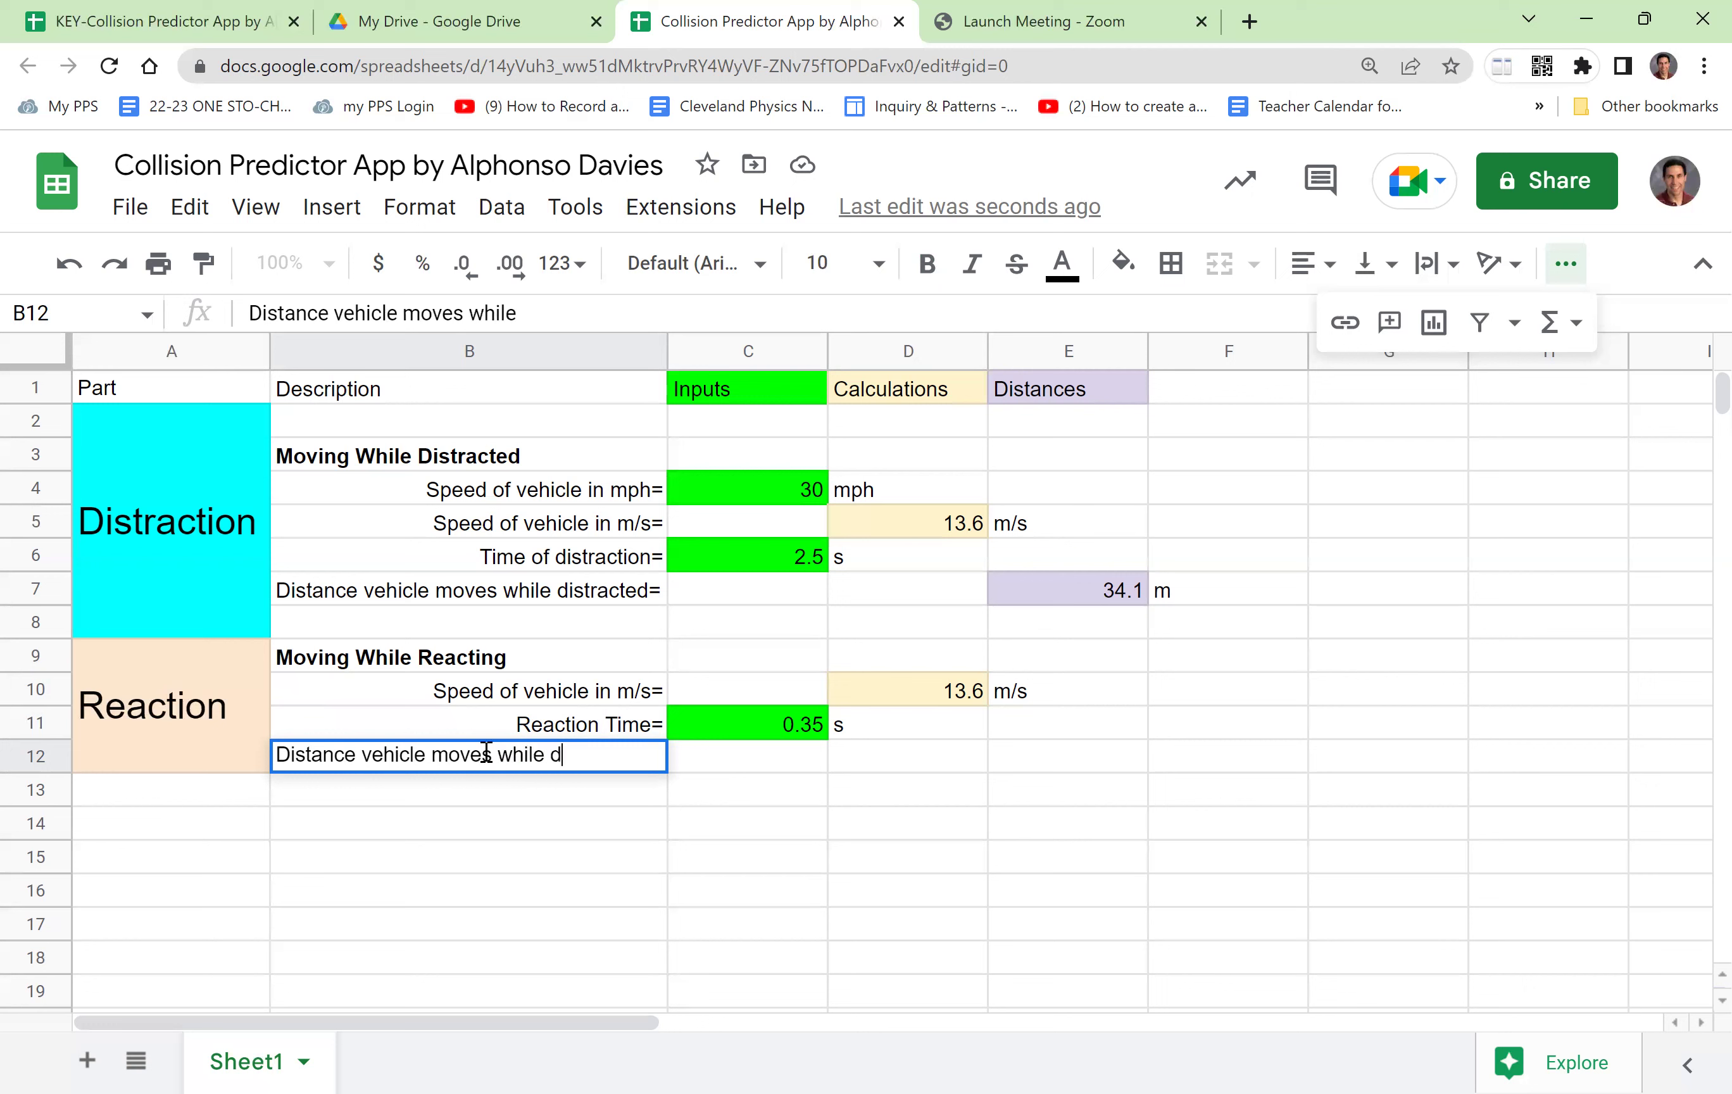
text(istracted=)
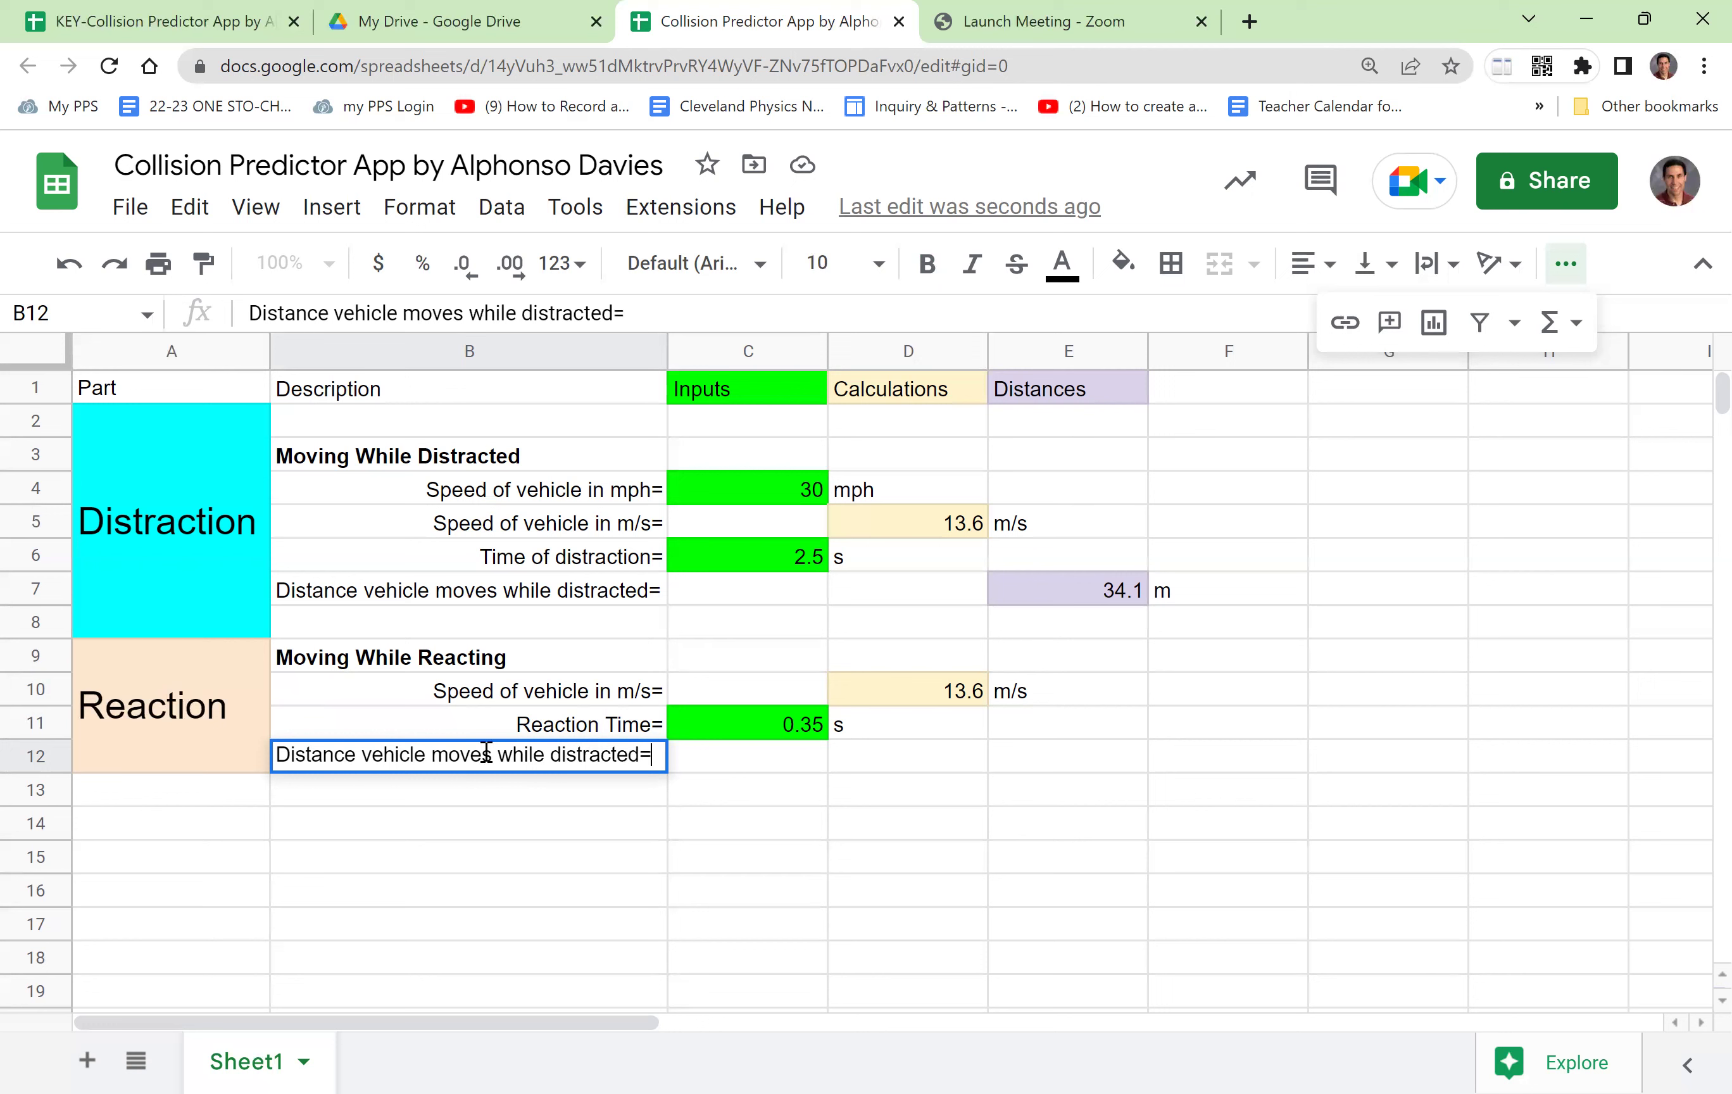
key(BackSpace)
key(BackSpace)
key(BackSpace)
key(BackSpace)
key(BackSpace)
key(BackSpace)
key(BackSpace)
key(BackSpace)
key(BackSpace)
key(BackSpace)
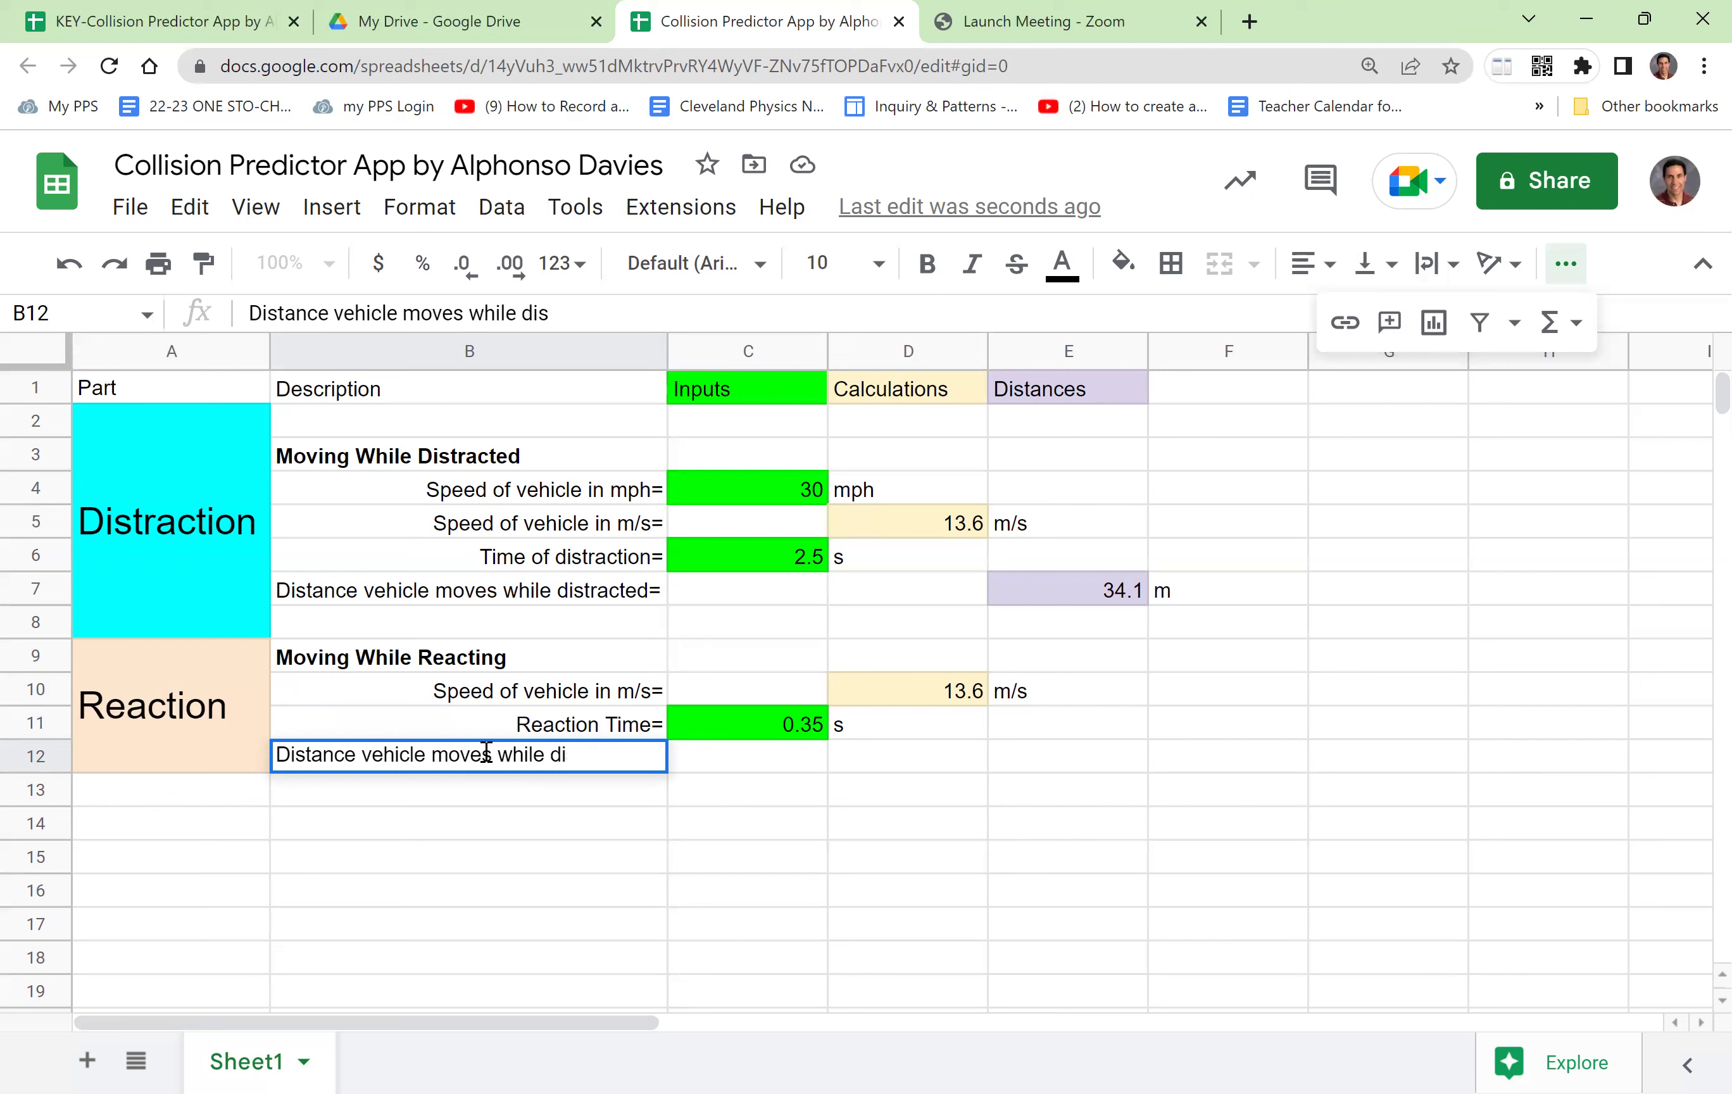
key(BackSpace)
text(reacting)
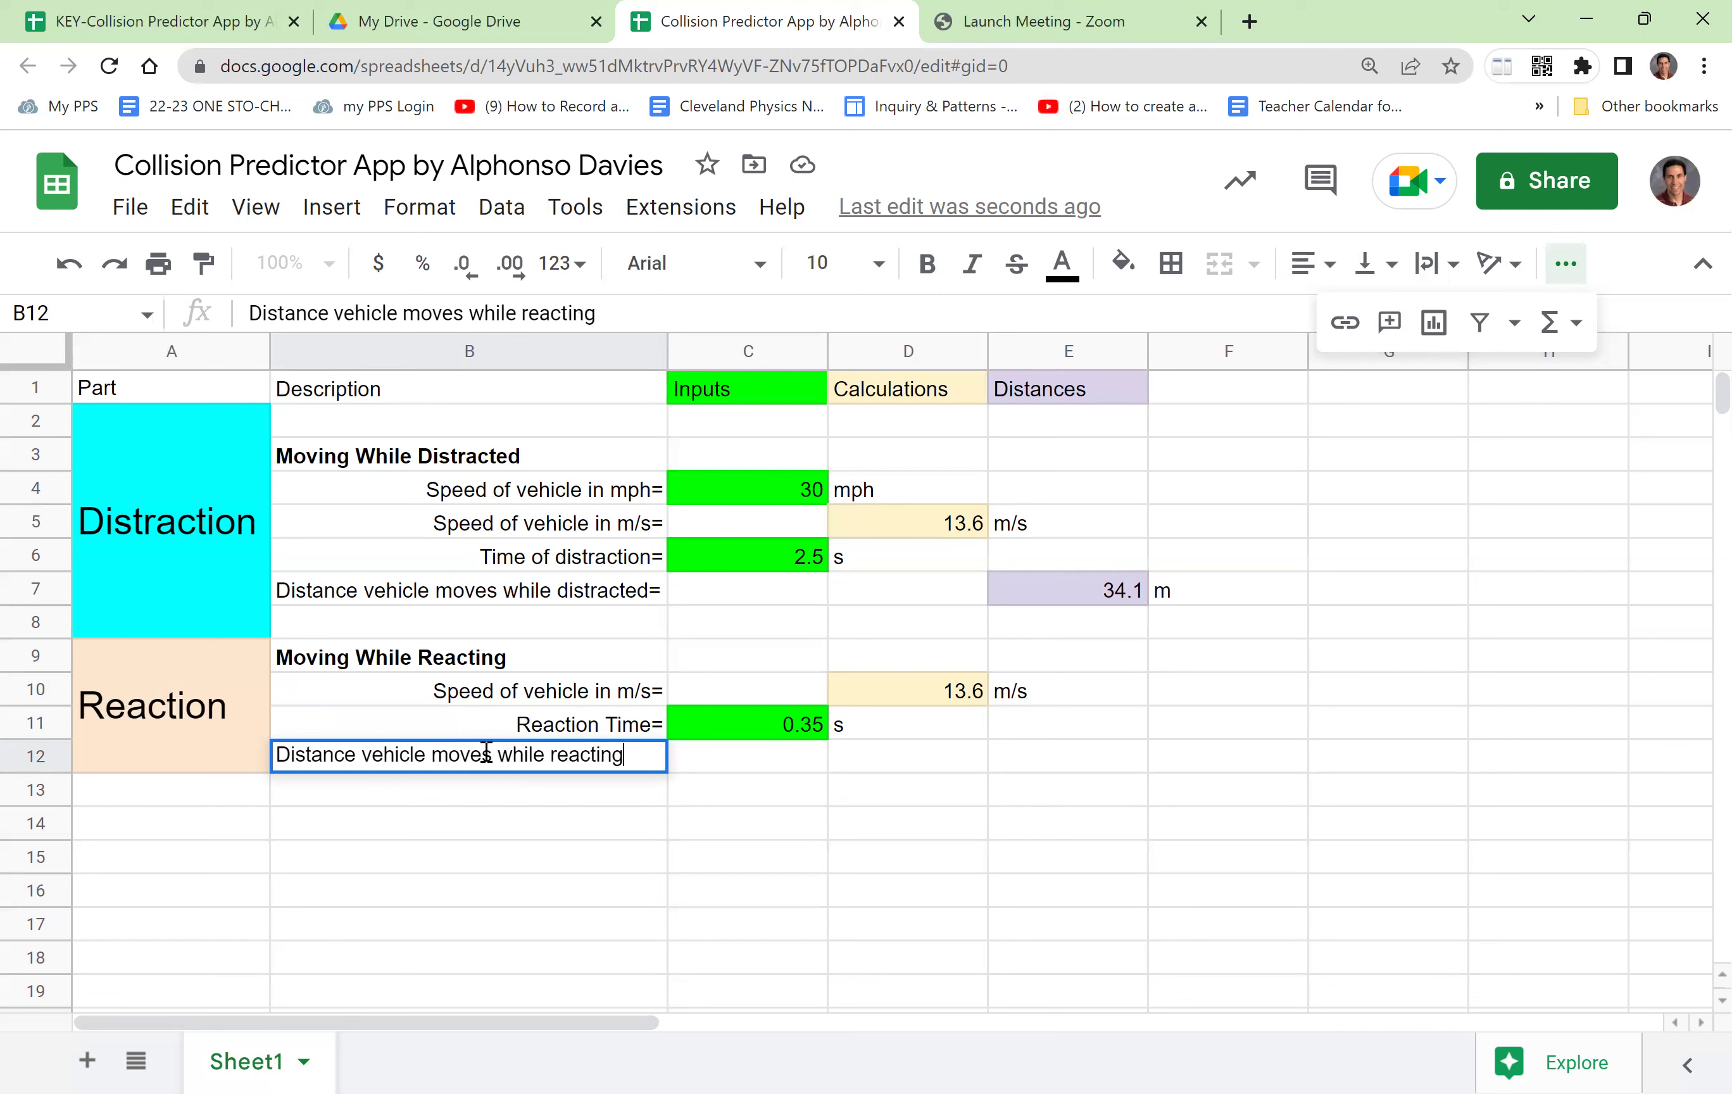
text(=)
key(Return)
click(486, 752)
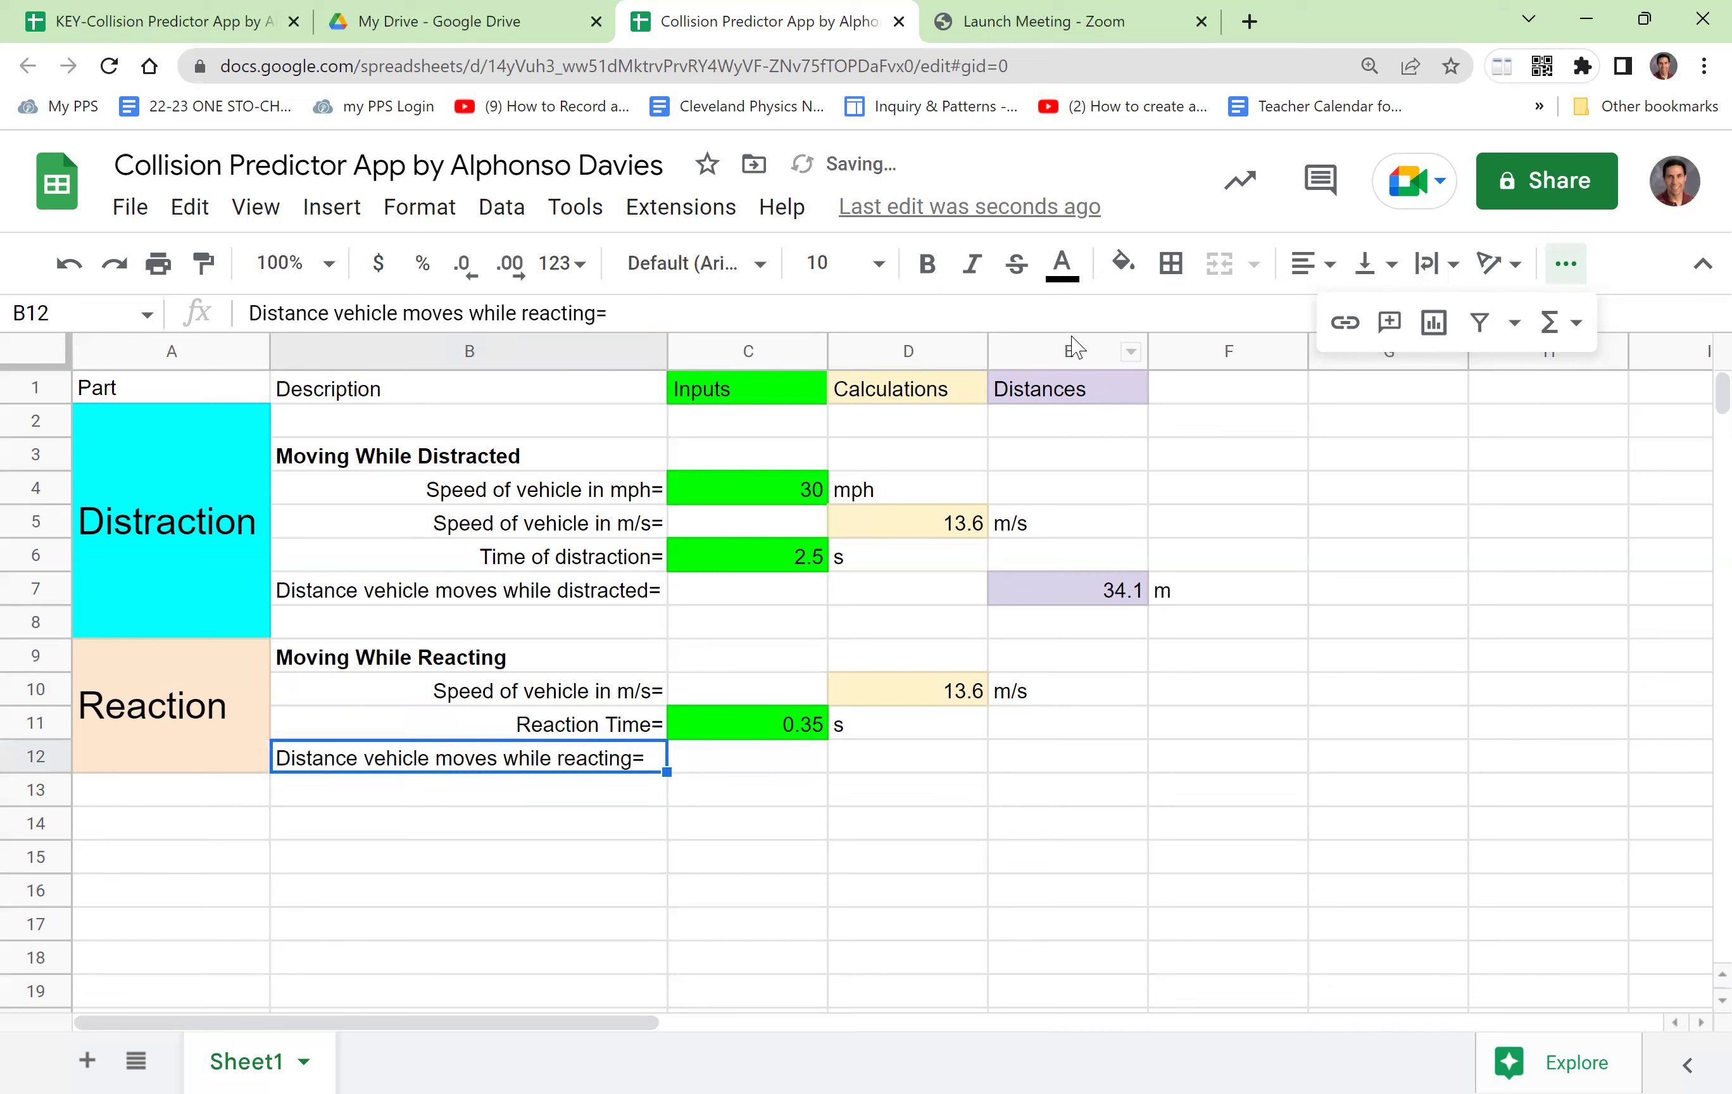
click(1329, 263)
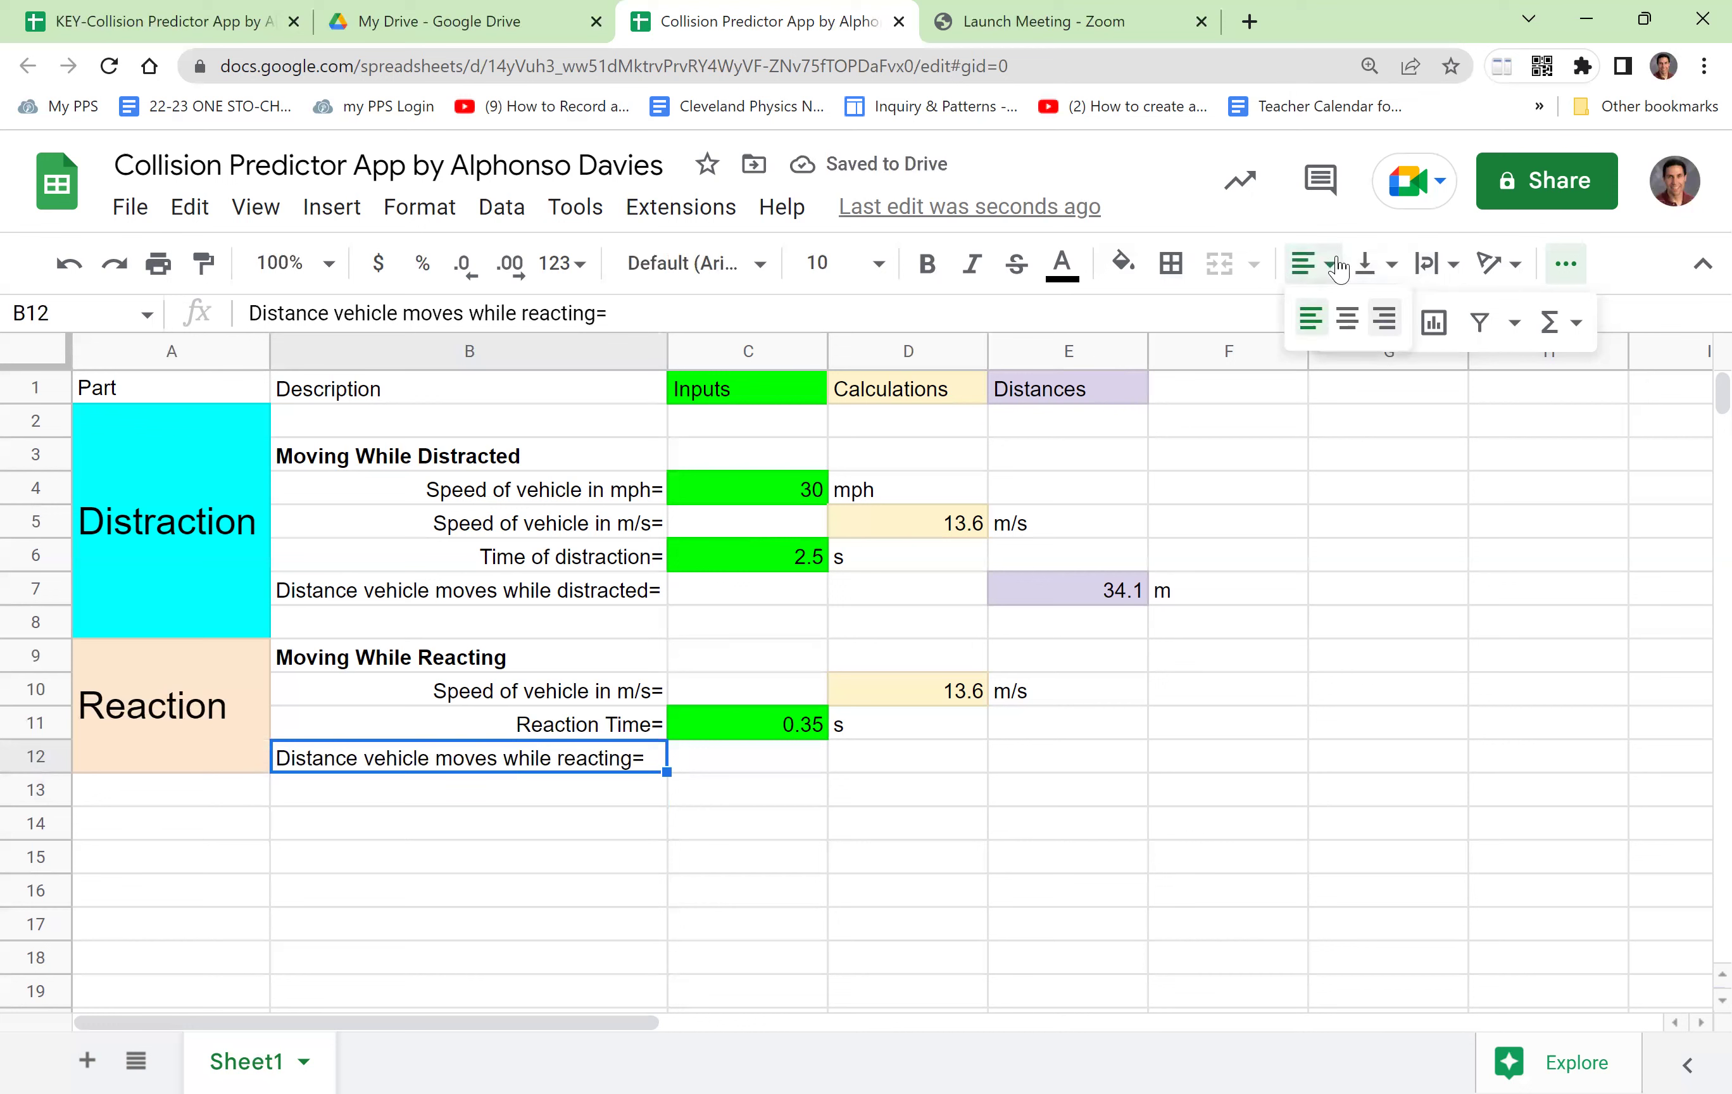
click(1383, 322)
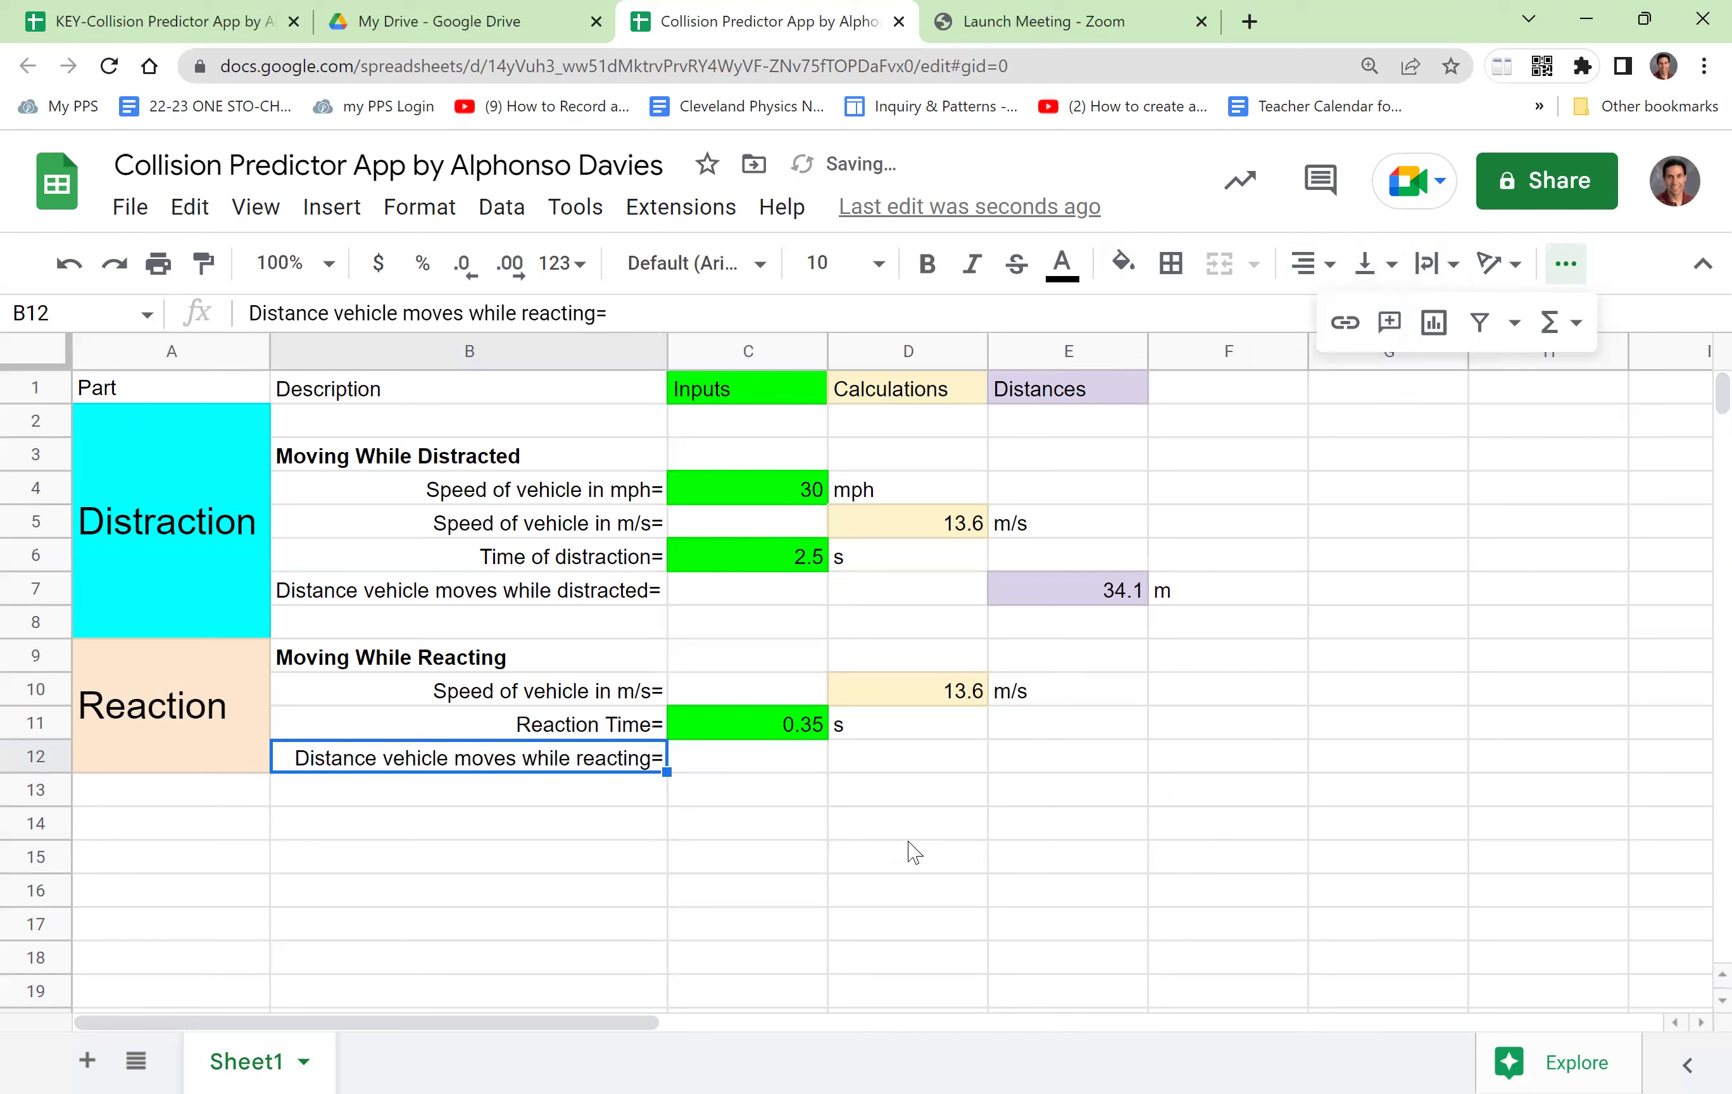
right_click(1072, 736)
click(1041, 758)
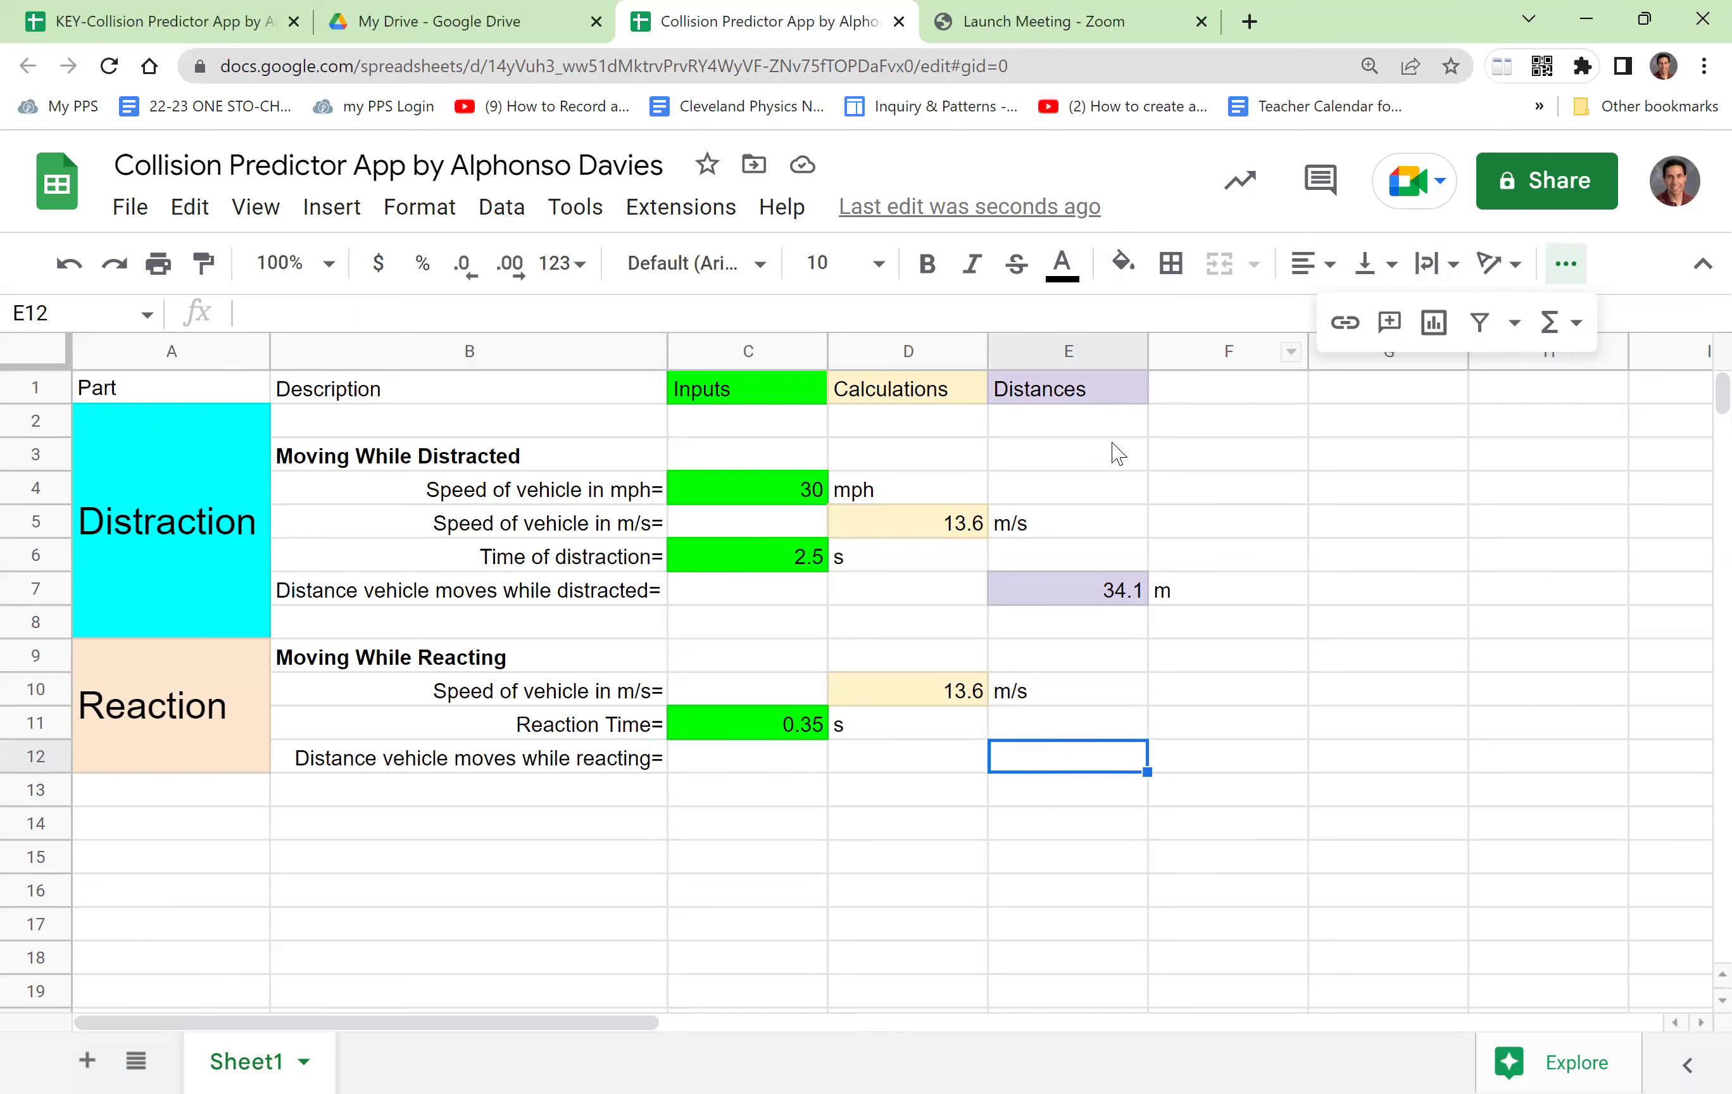
Shade E12 lavender and enter =D10*C11 to compute the reacting distance
click(1122, 267)
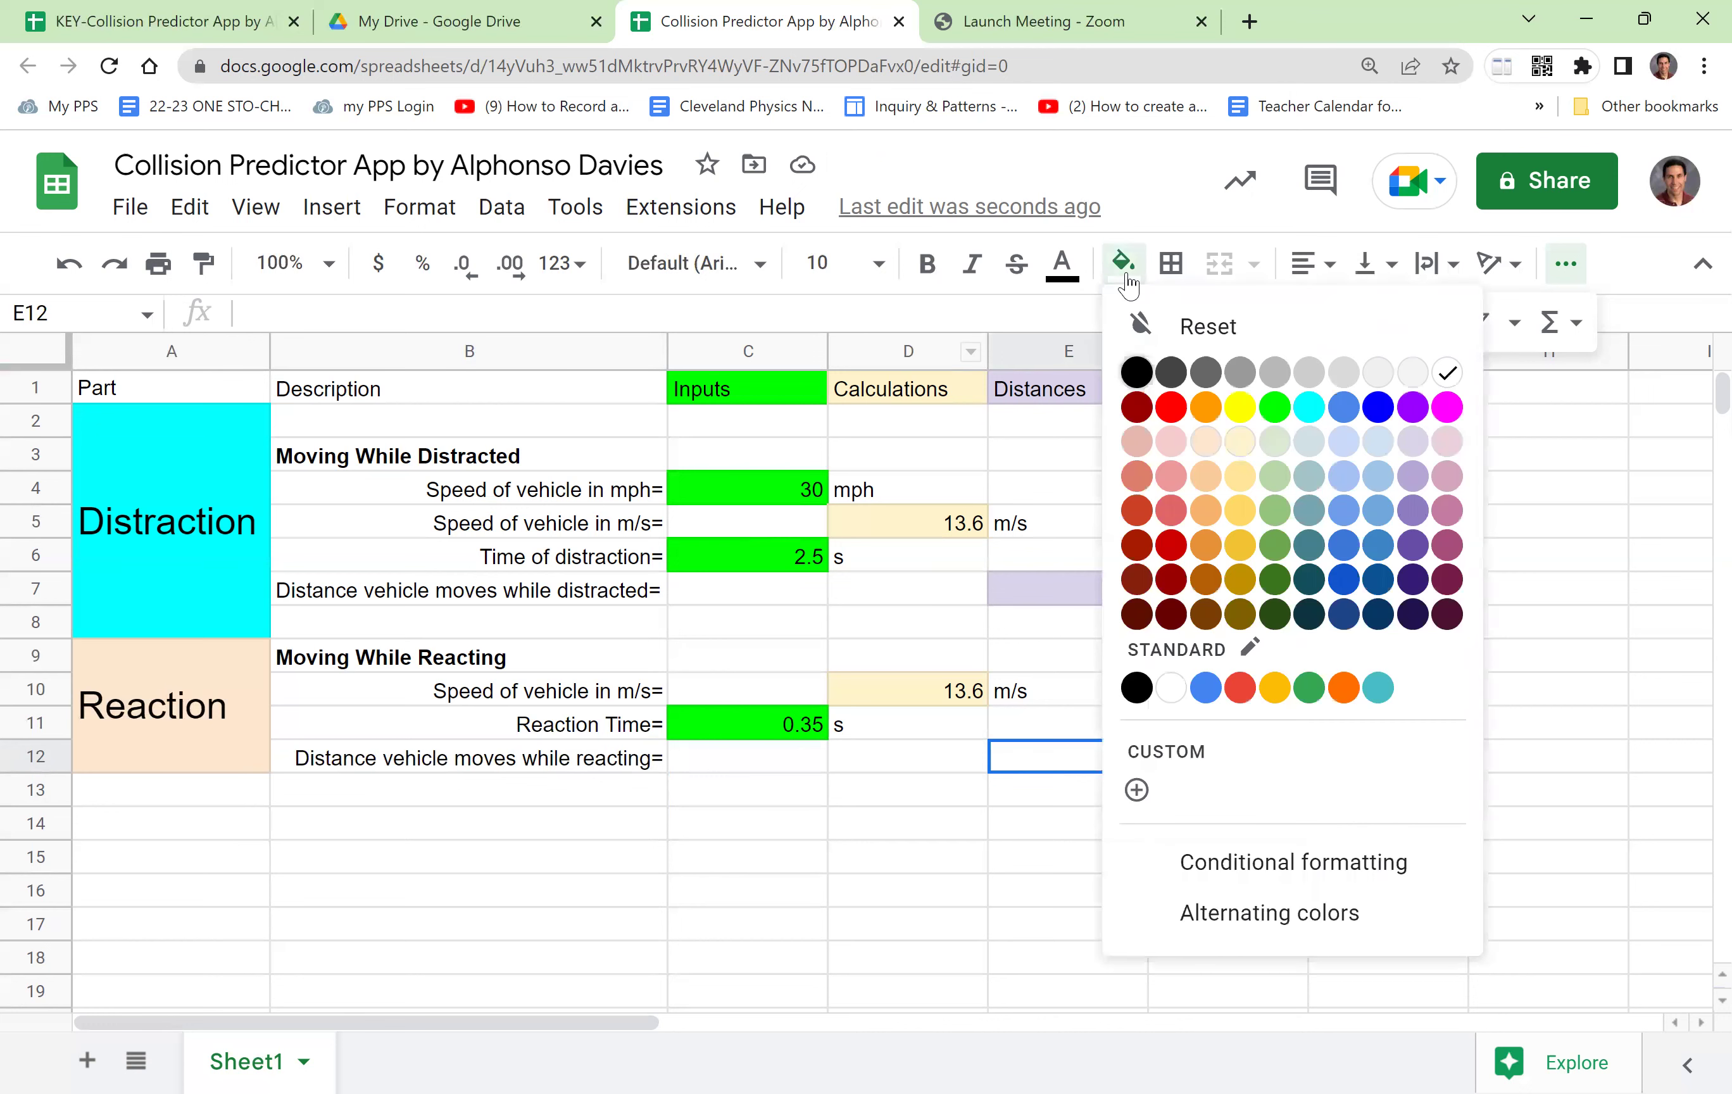
click(1413, 441)
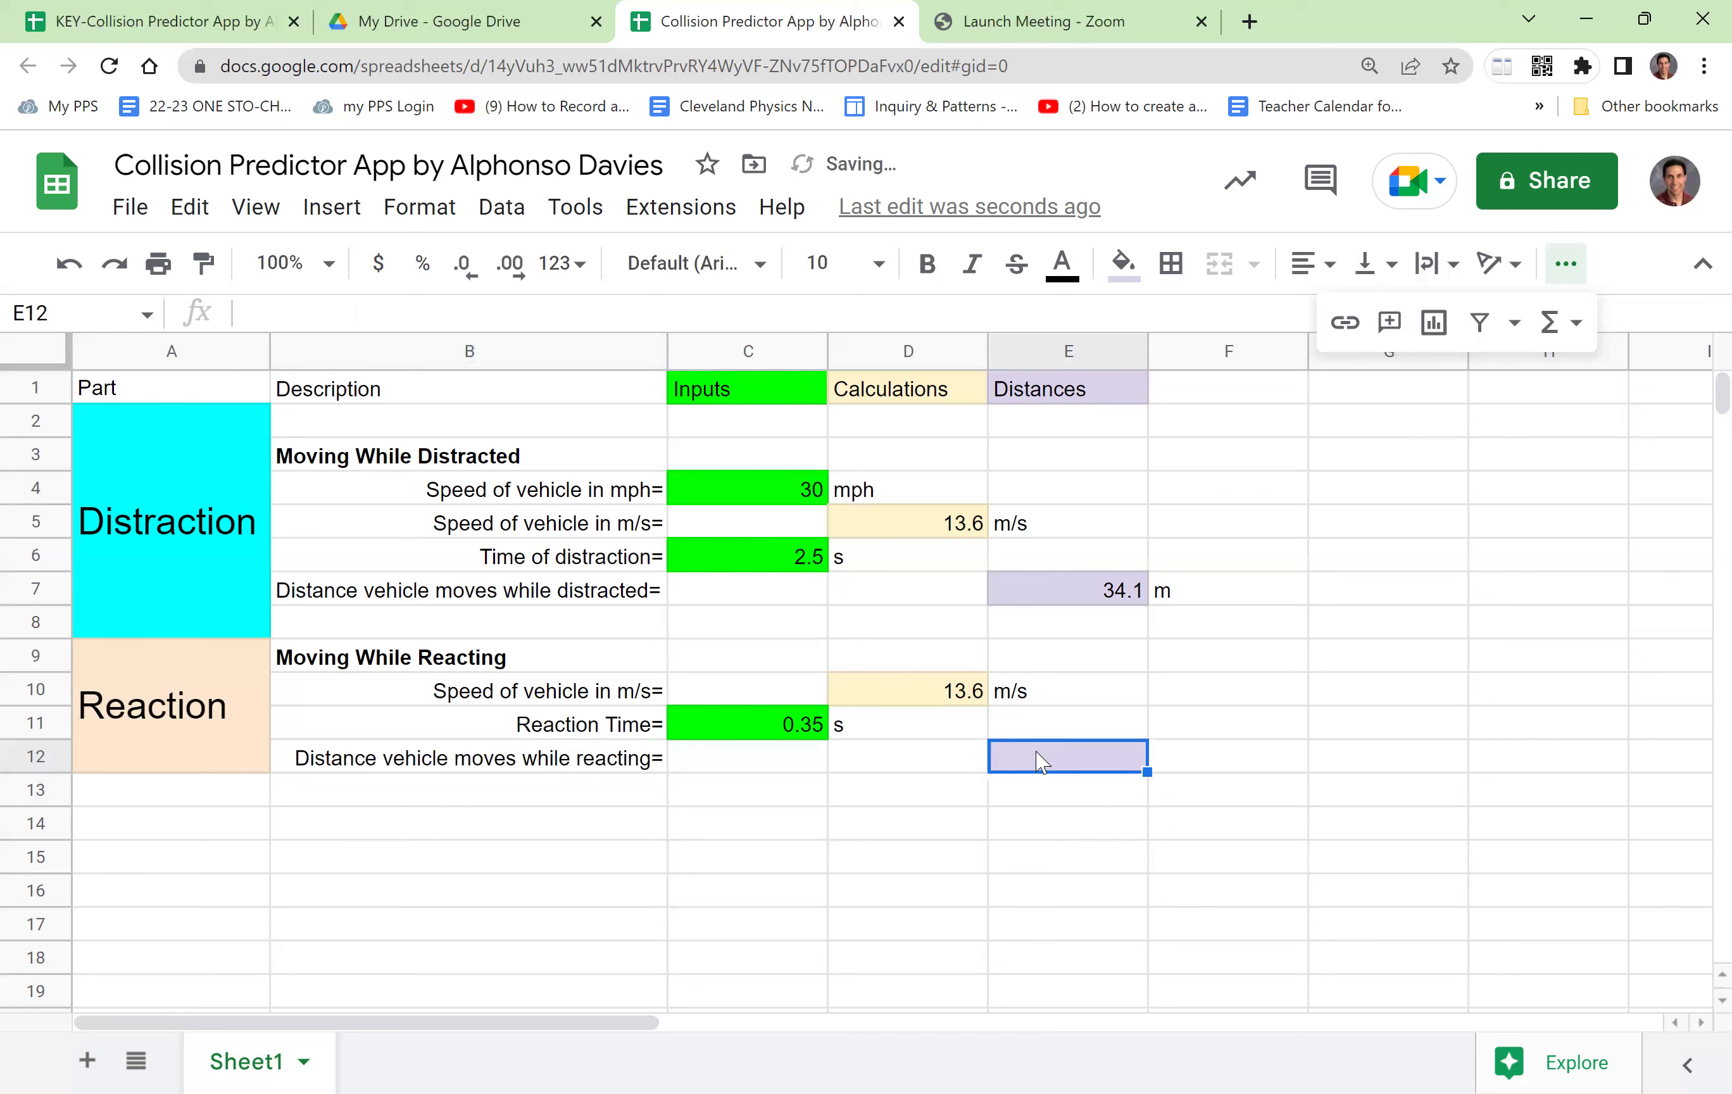
text(=)
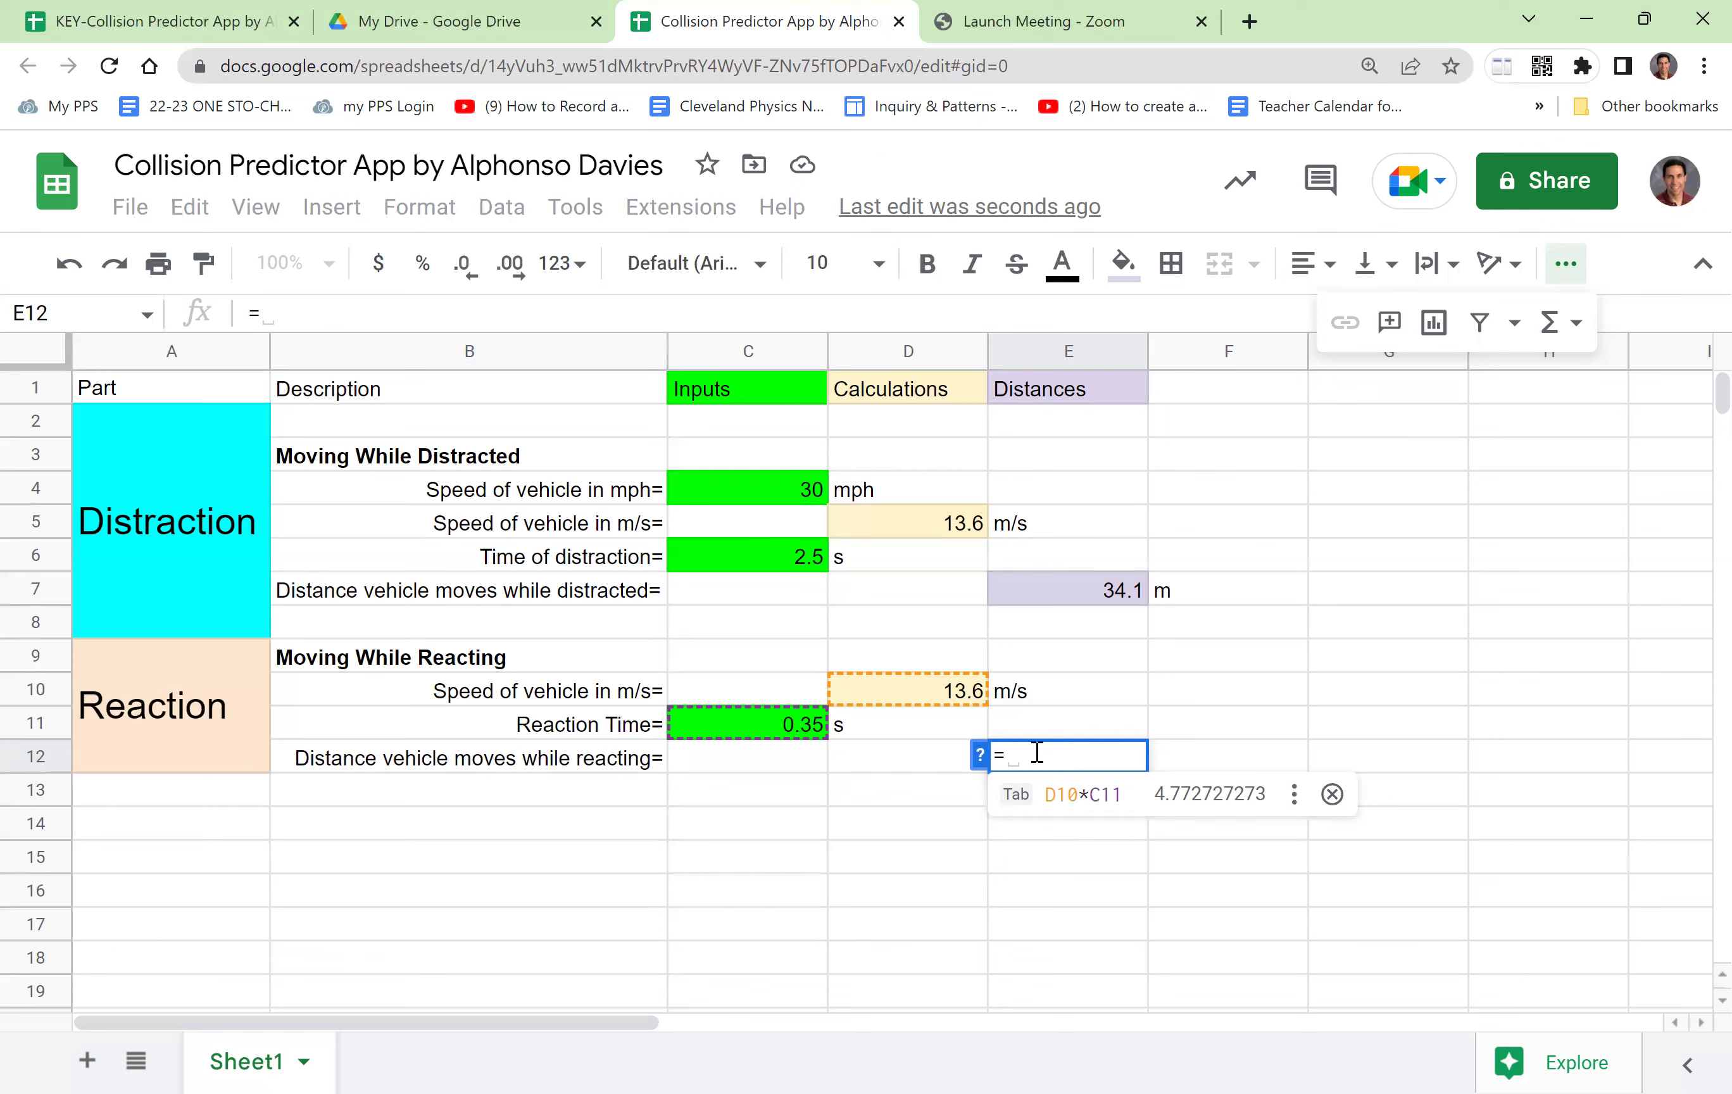
text(d10)
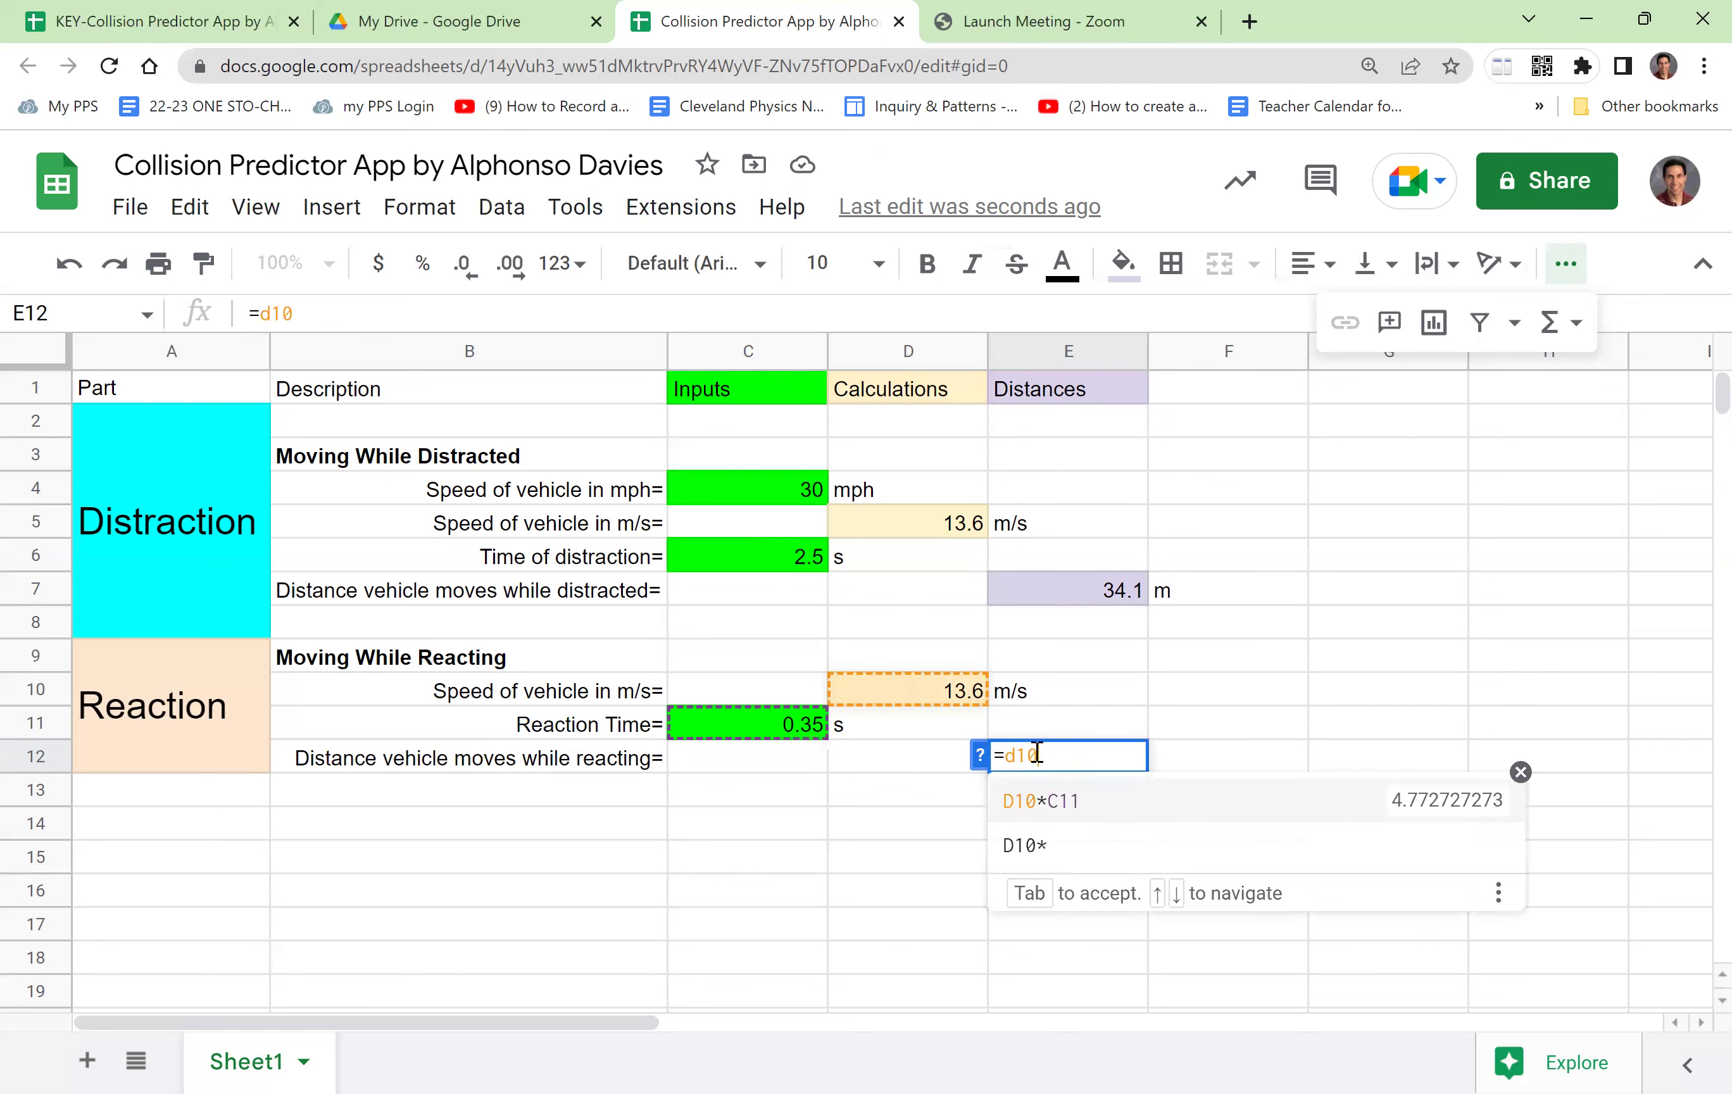
text(*)
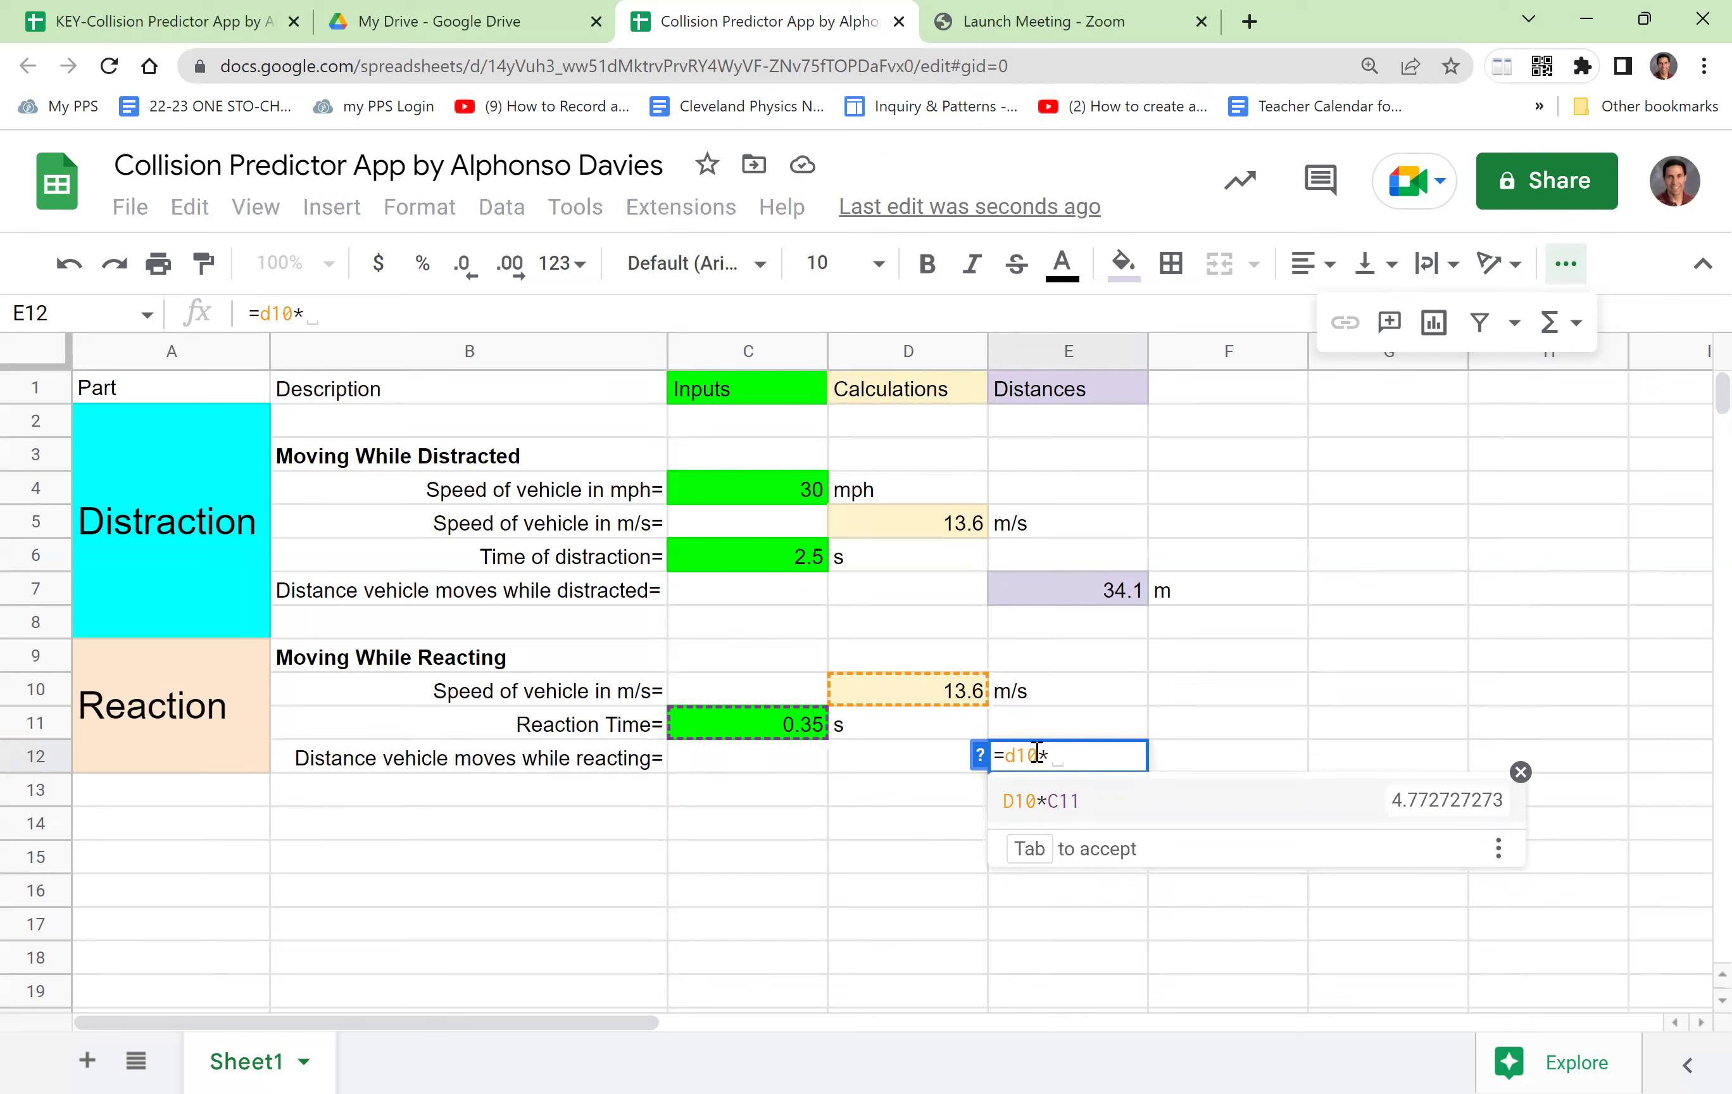
text(c11)
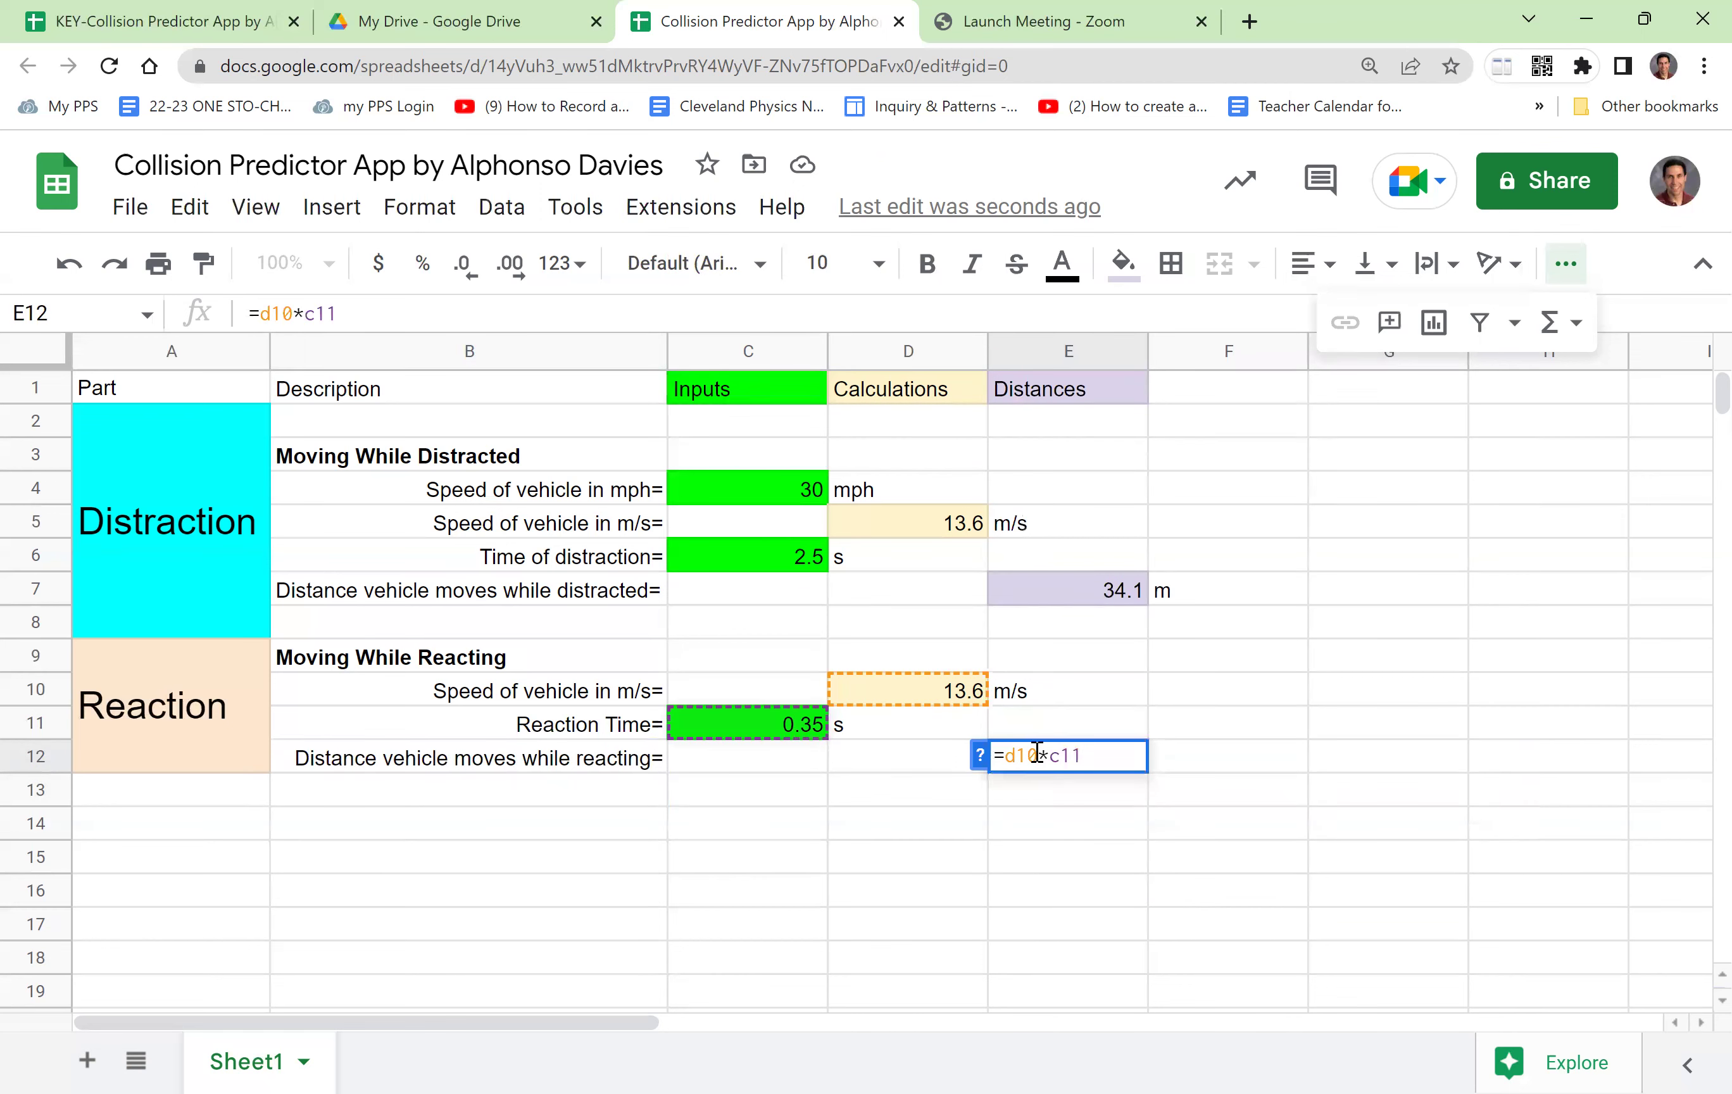
key(Return)
click(1040, 759)
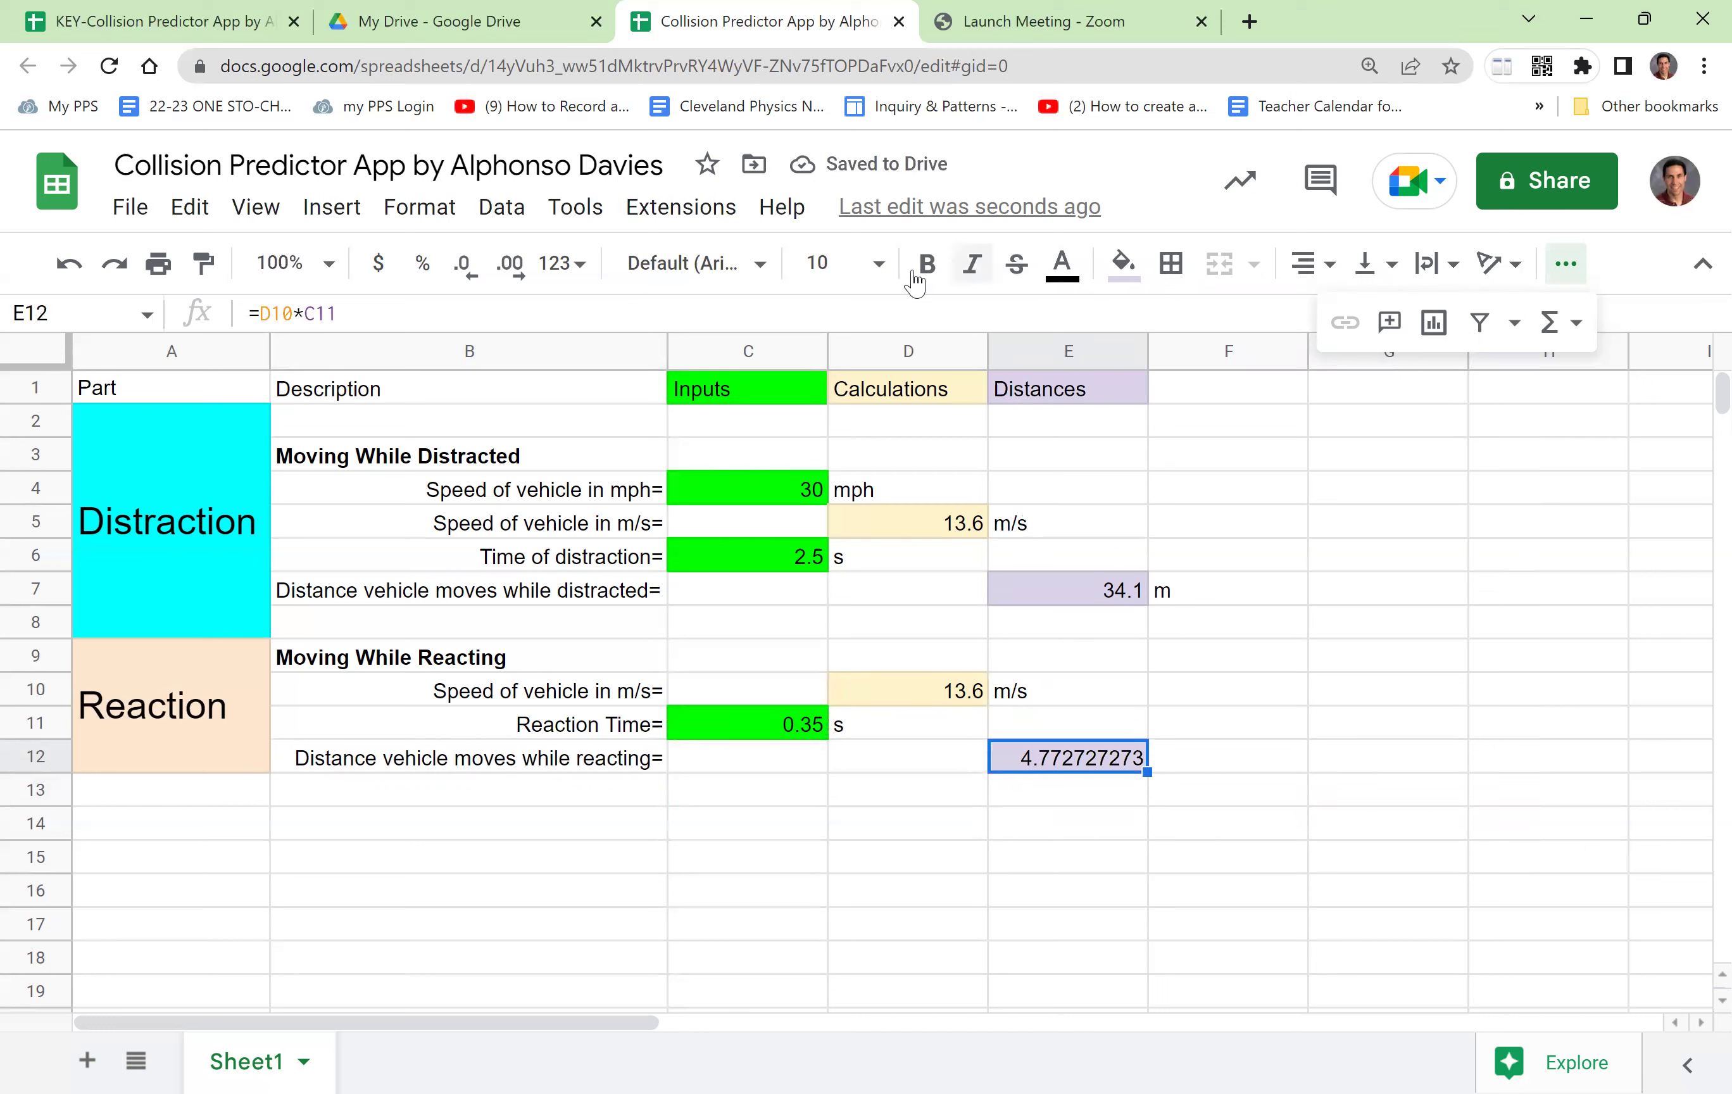
Reduce the E12 result to one decimal (4.8) and enter the unit m in F12
click(472, 272)
click(472, 272)
click(473, 272)
click(472, 271)
click(472, 272)
click(472, 271)
click(472, 271)
click(472, 272)
click(1193, 769)
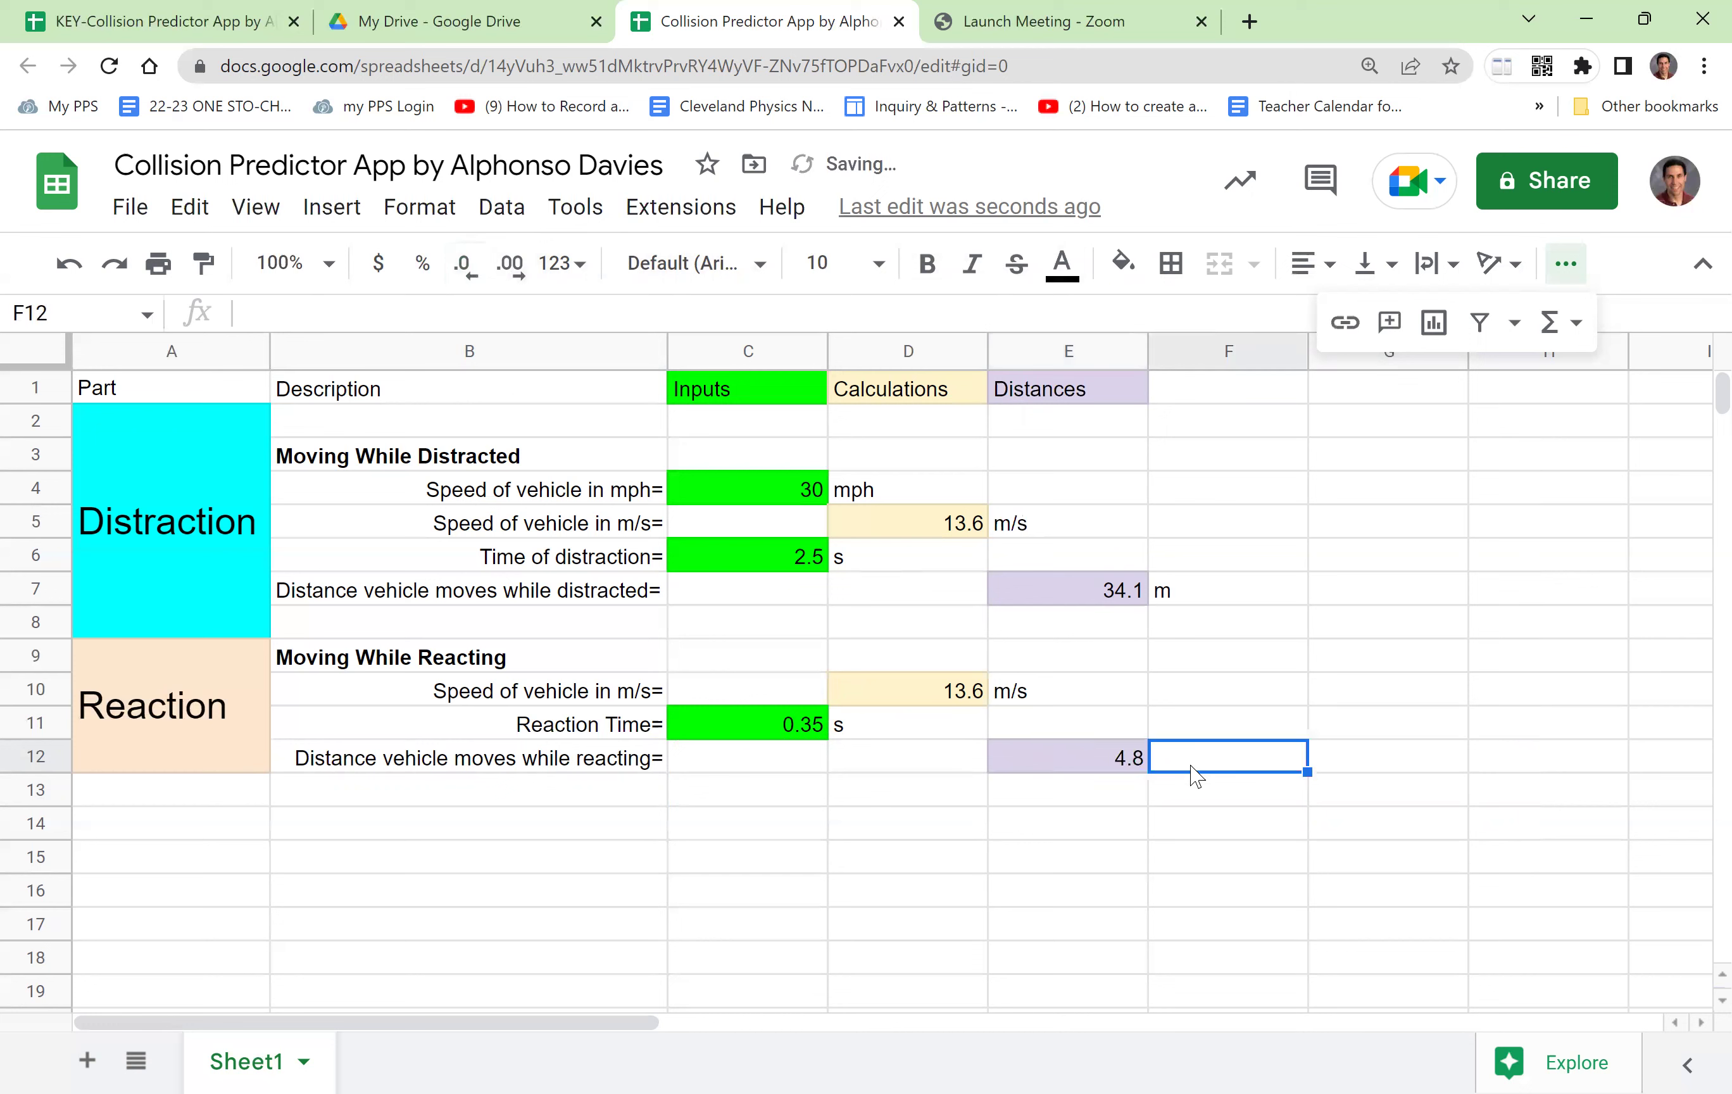
text(m)
key(Return)
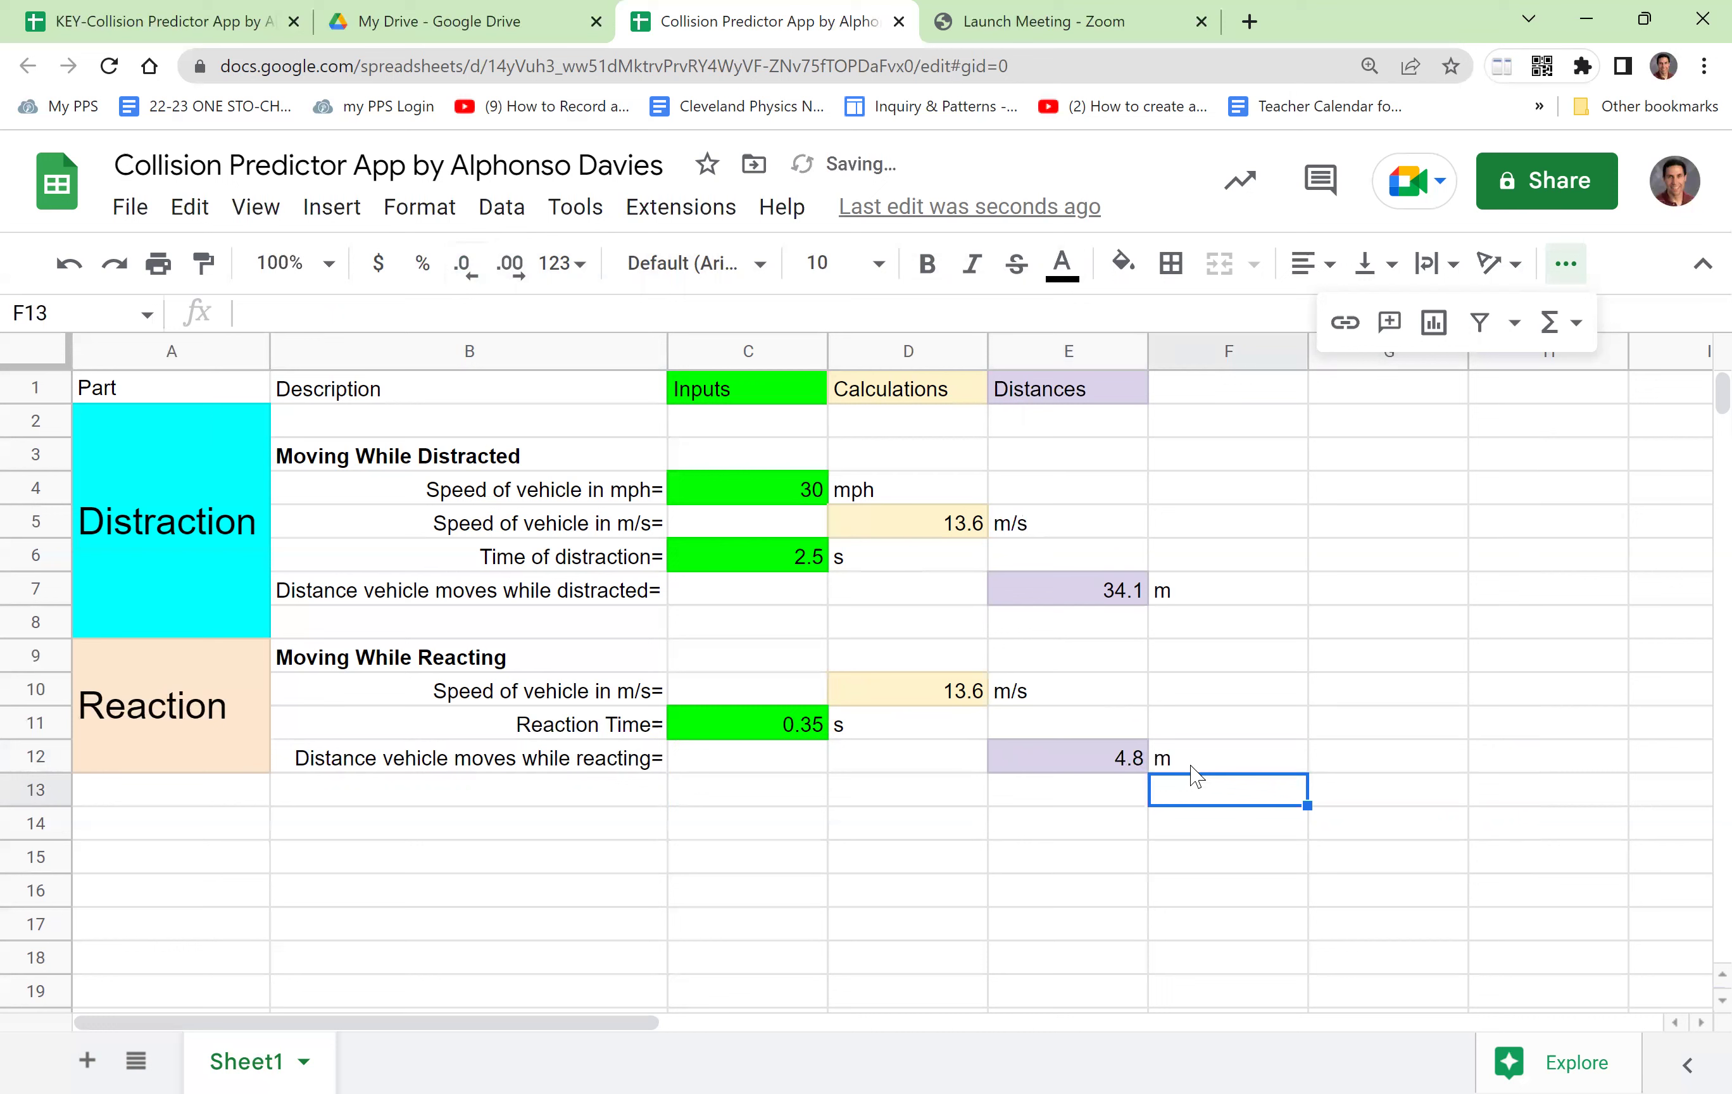